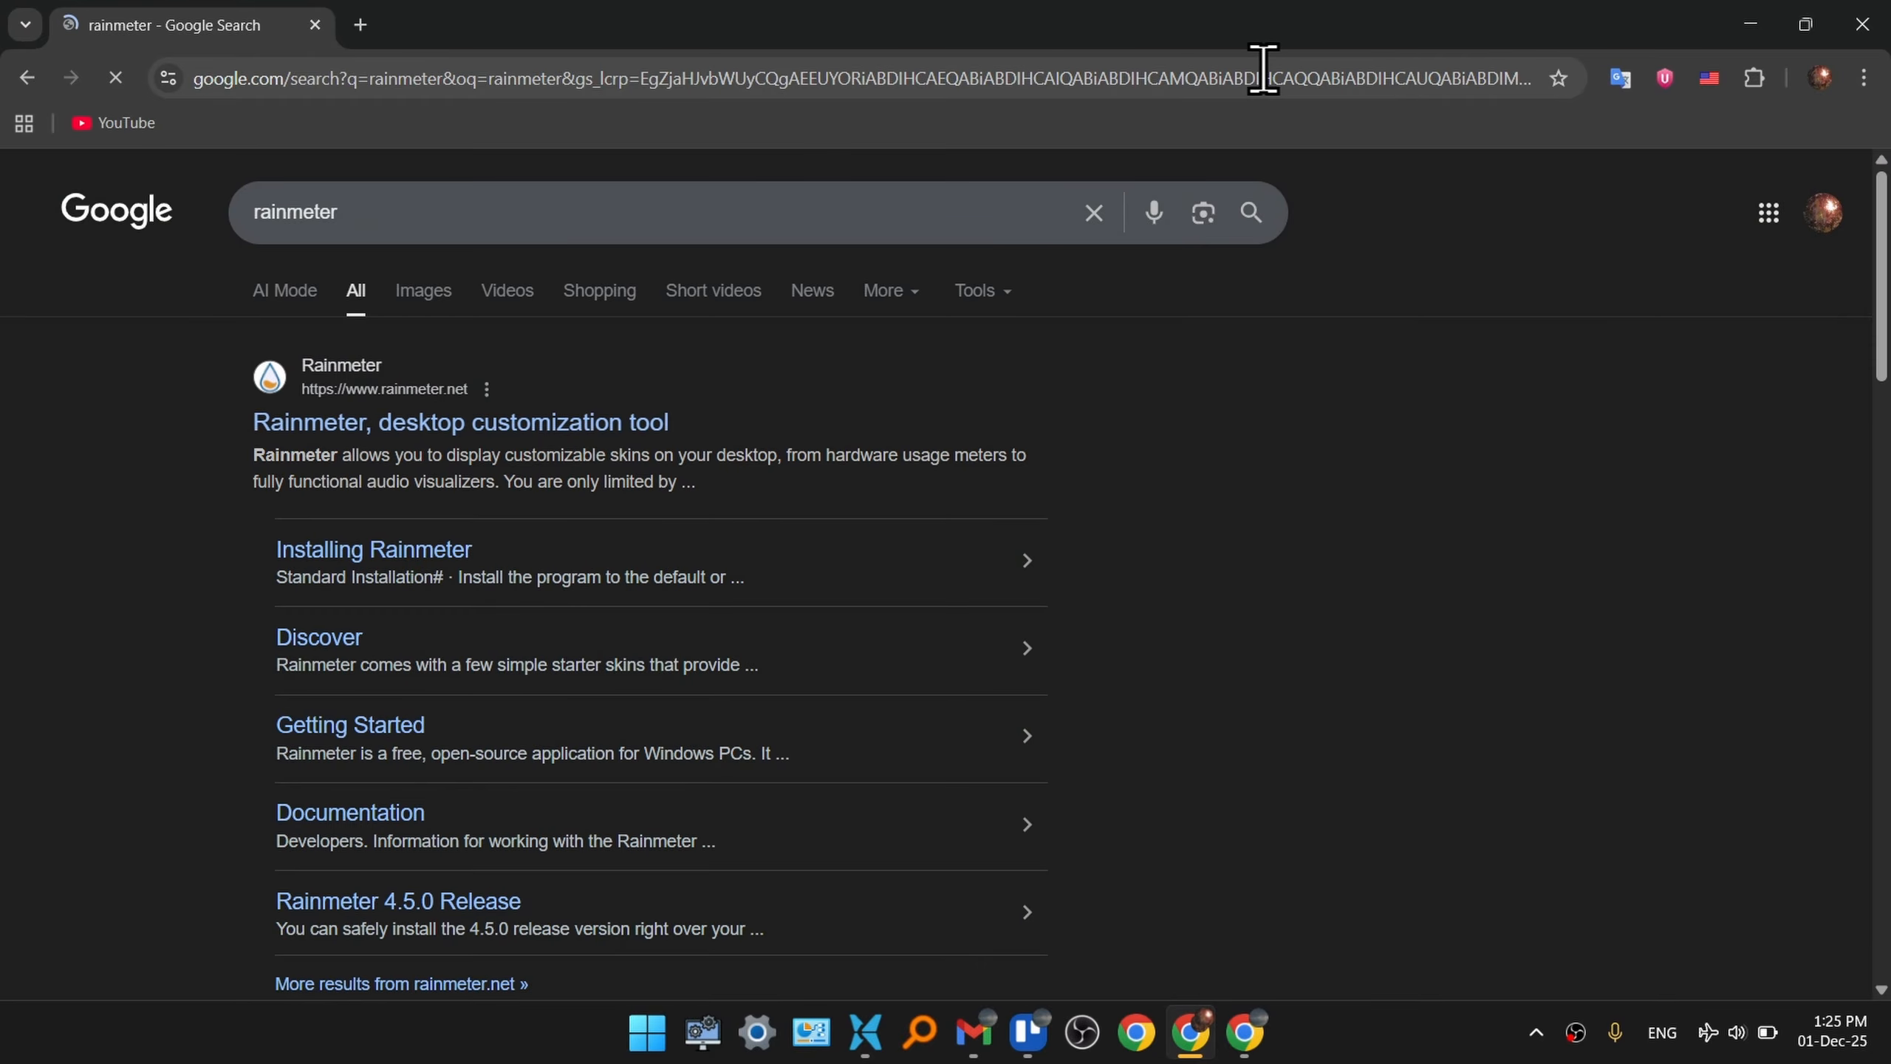
- Open the official Rainmeter website from the search results and download the 4.5.23 release installer
{"action": "left_click", "coordinate": [568, 426]}
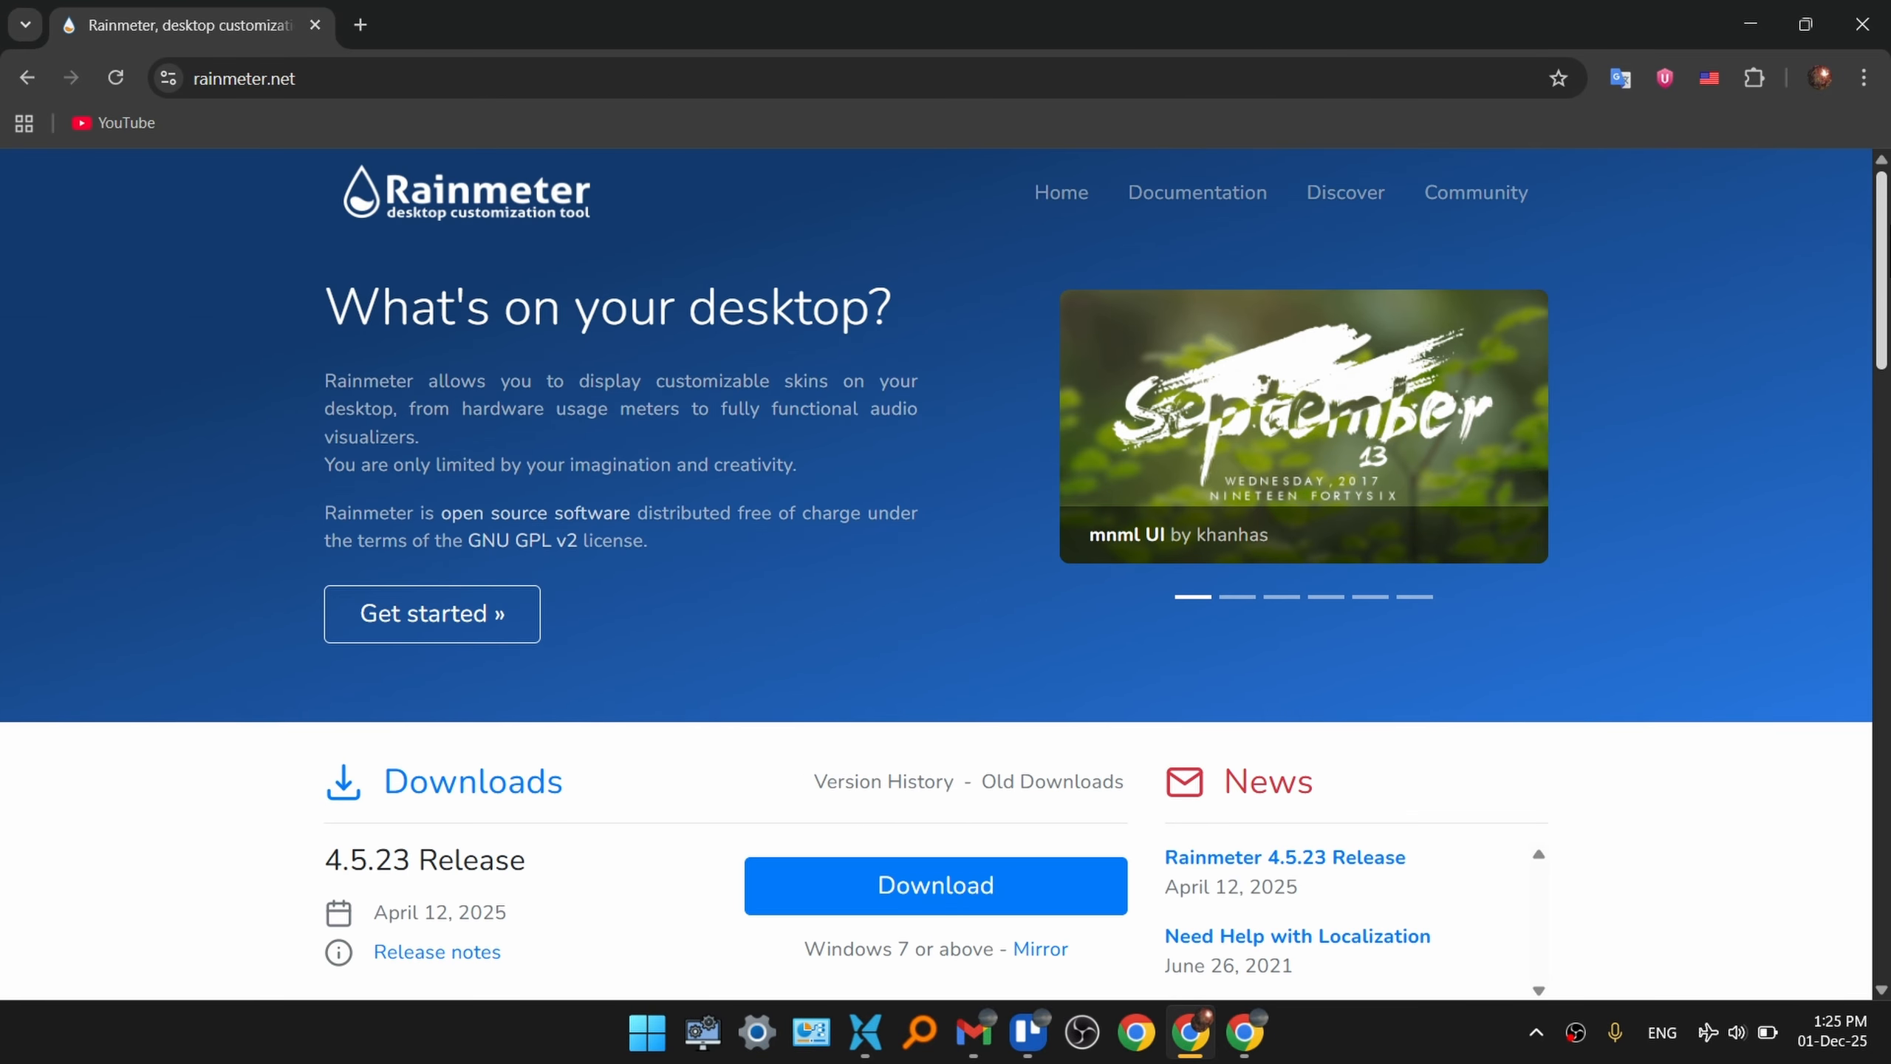
{"action": "scroll", "coordinate": [935, 522], "scroll_direction": "down", "scroll_amount": 3}
{"action": "left_click_drag", "start_coordinate": [327, 533], "coordinate": [595, 544]}
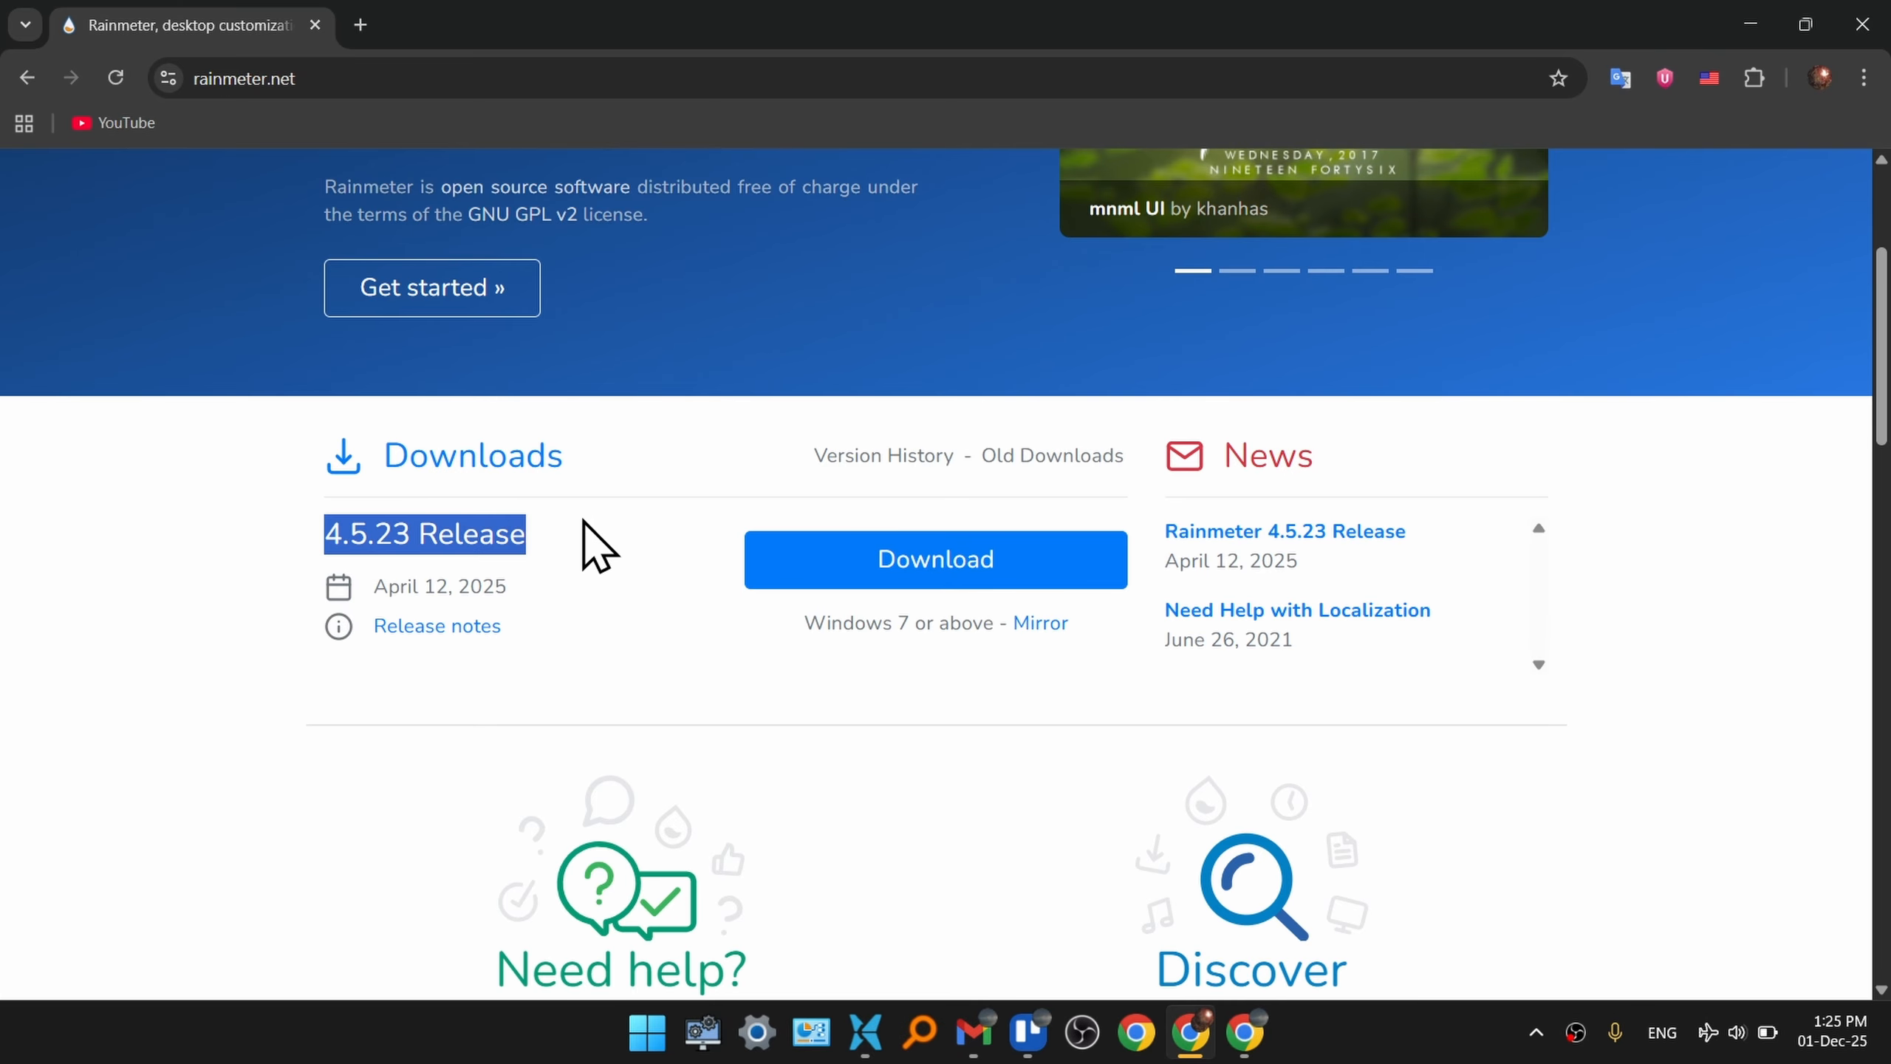
{"action": "left_click", "coordinate": [588, 530]}
{"action": "left_click", "coordinate": [968, 566]}
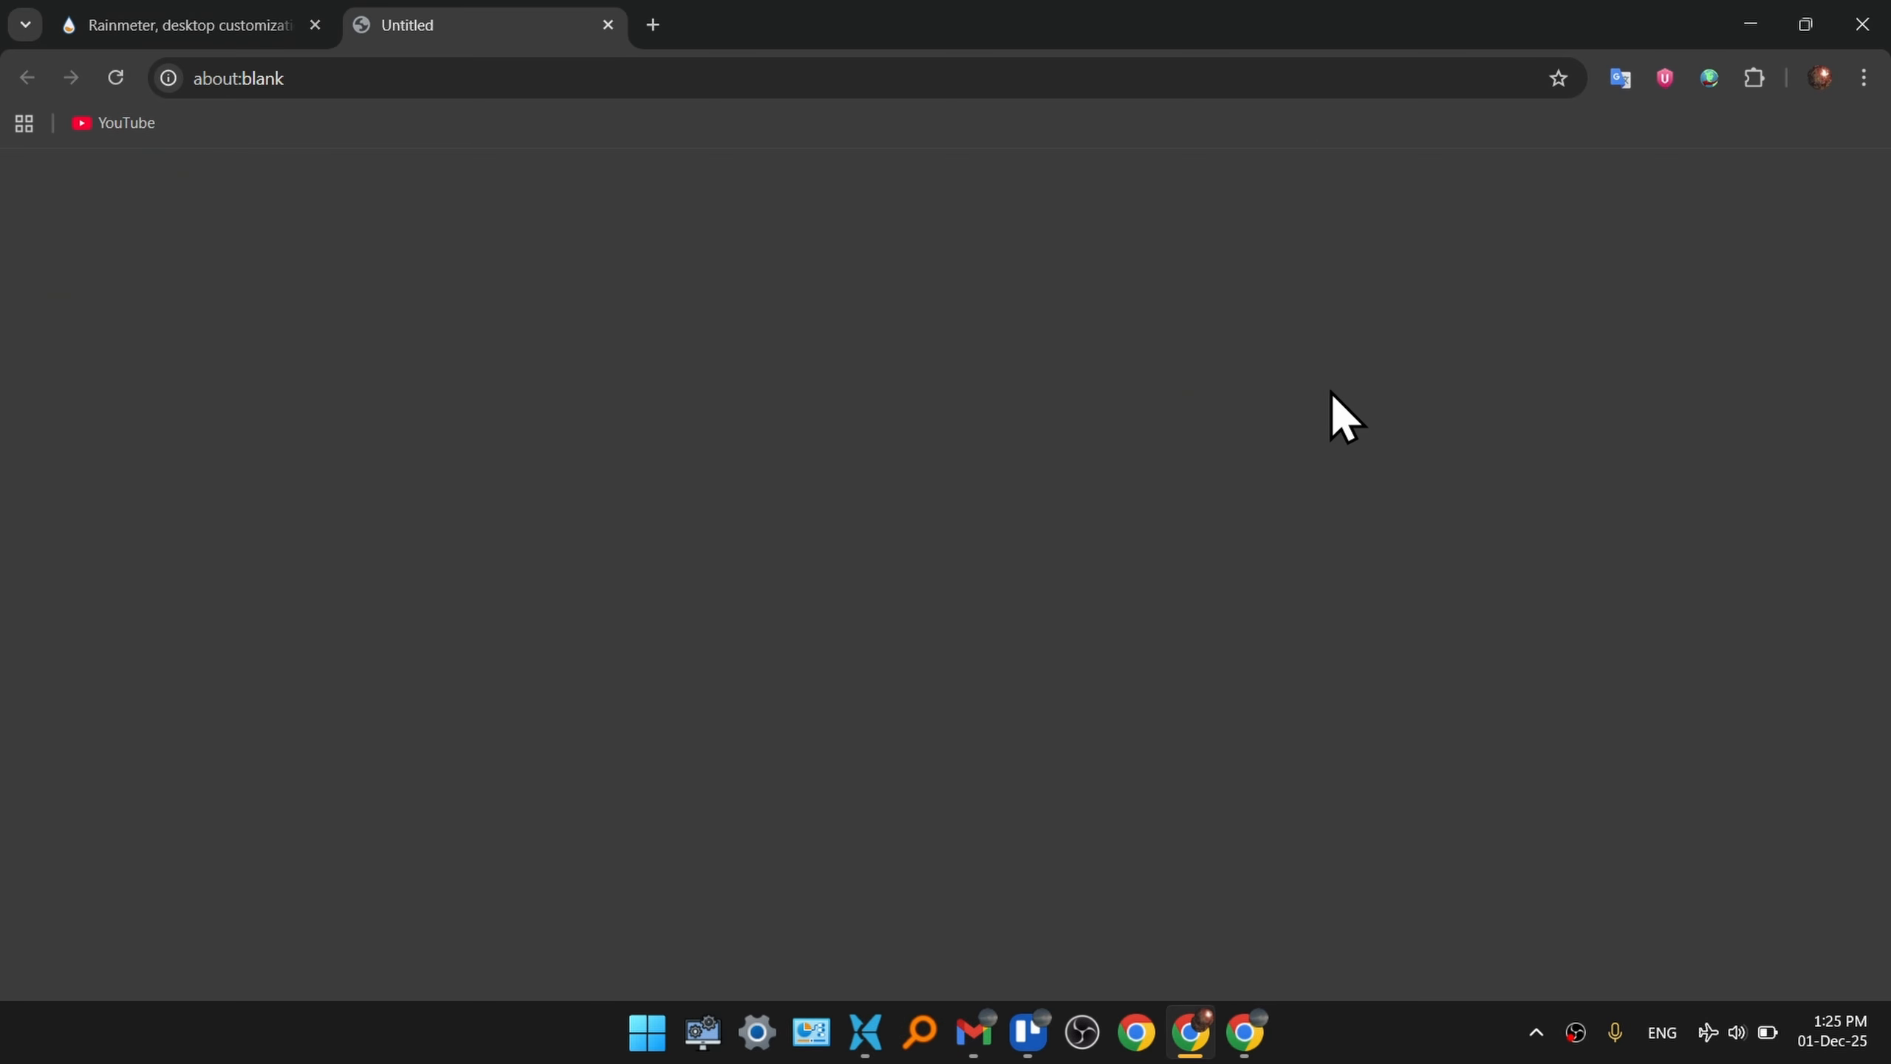
{"action": "key", "text": "Return"}
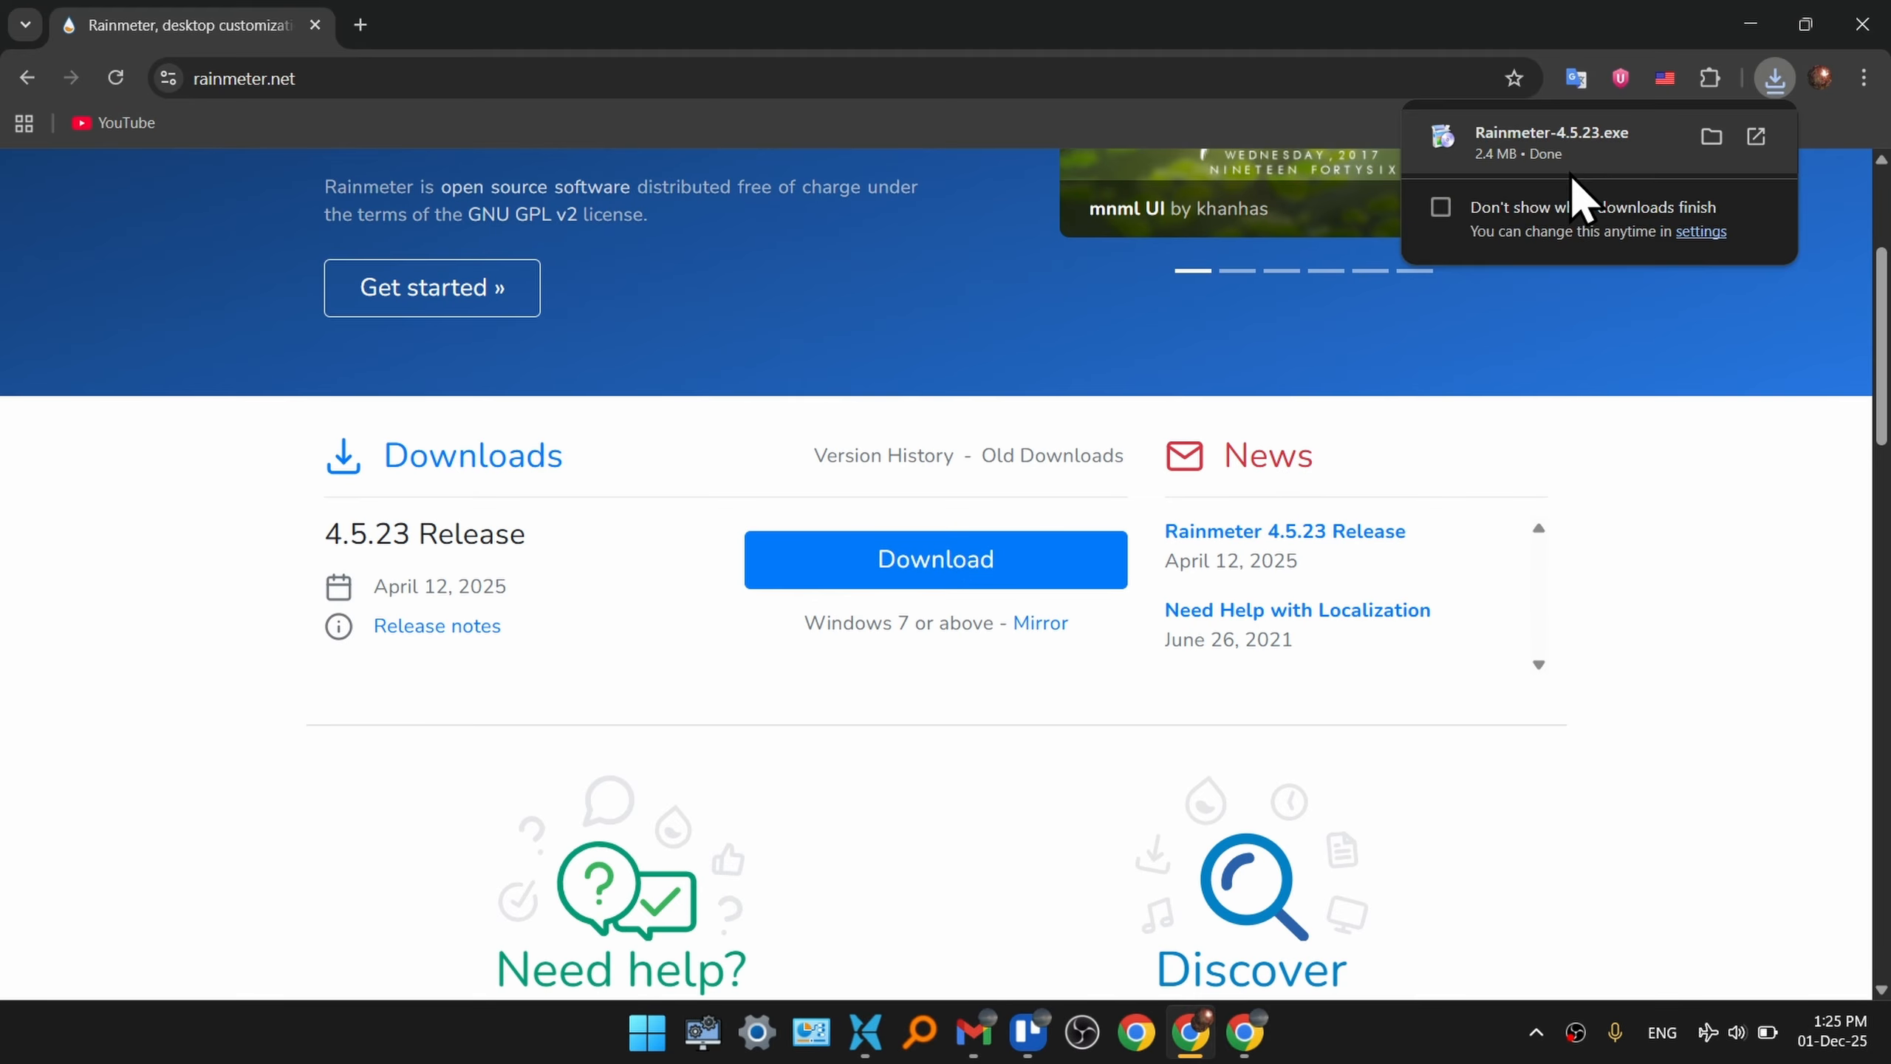
- Install Rainmeter in English as a standard installation, keeping the default folder, 64-bit version and launch-on-startup options
{"action": "left_click", "coordinate": [1749, 24]}
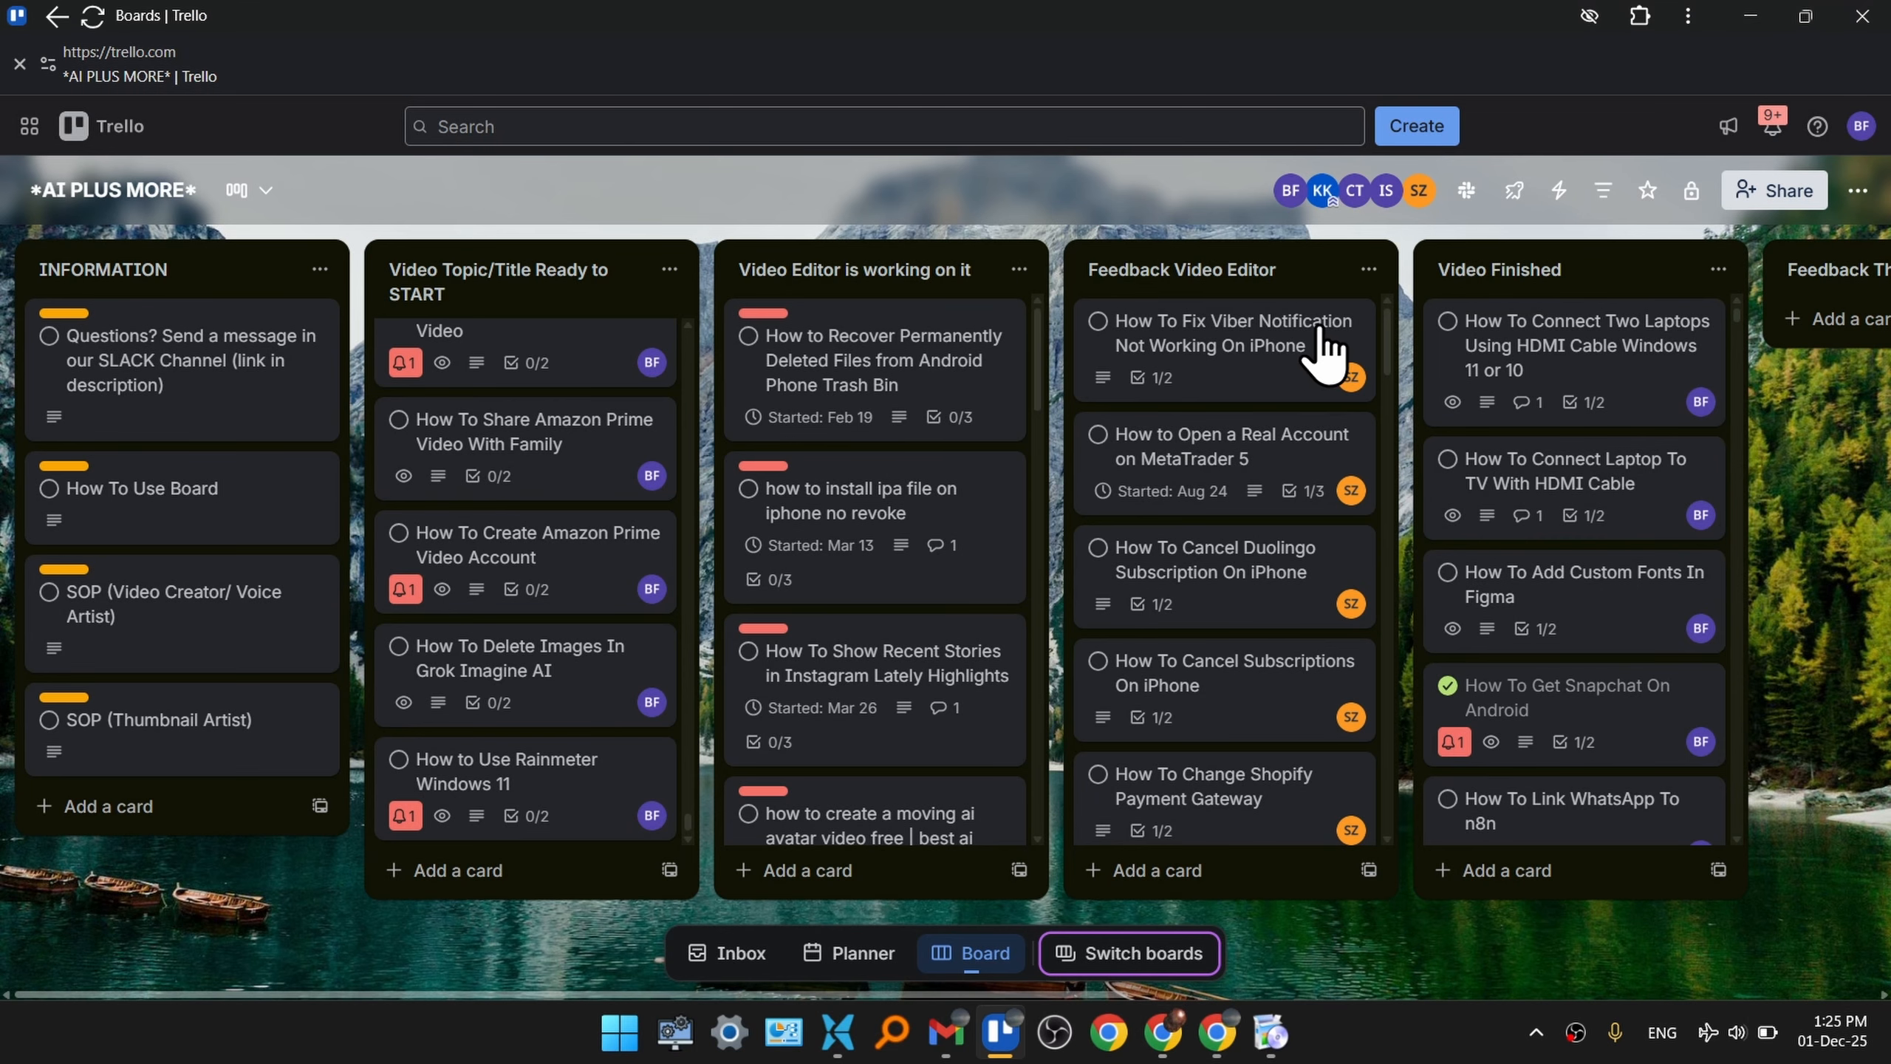
{"action": "left_click", "coordinate": [1748, 15]}
{"action": "left_click_drag", "start_coordinate": [956, 455], "coordinate": [819, 456]}
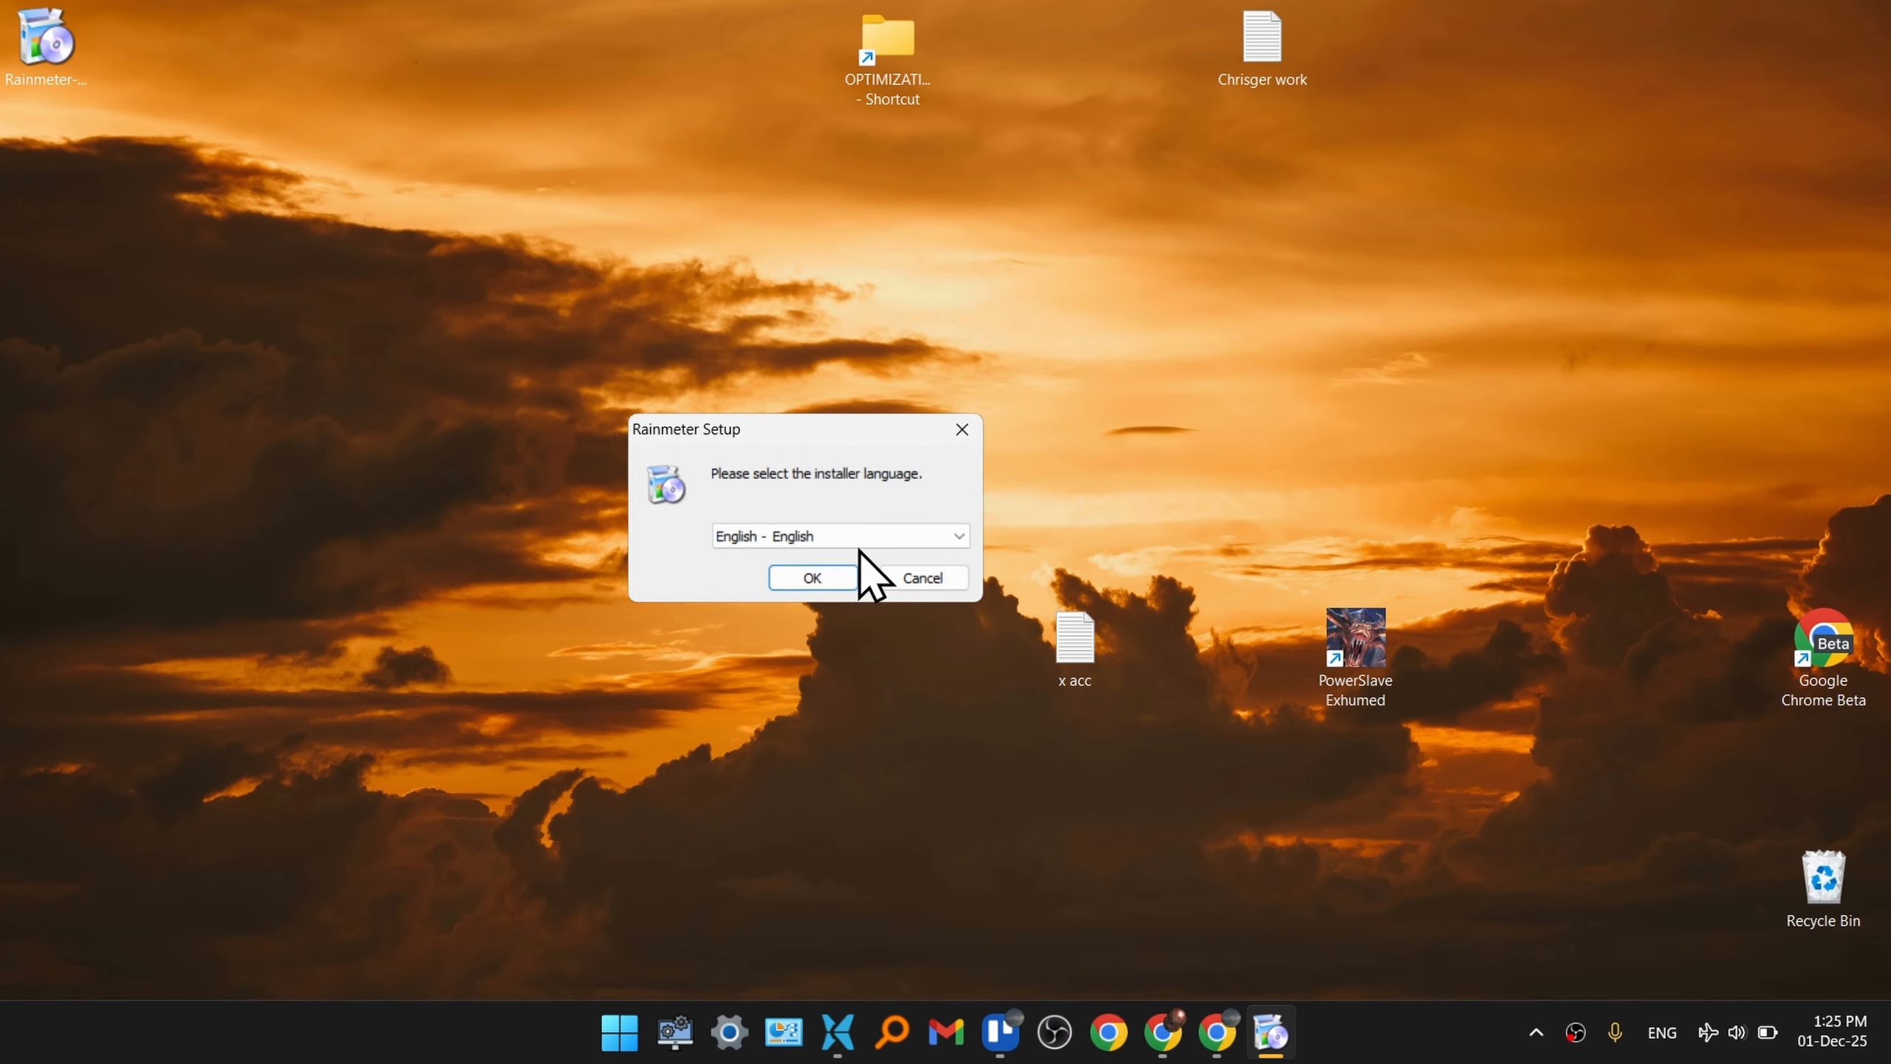
{"action": "left_click", "coordinate": [813, 580]}
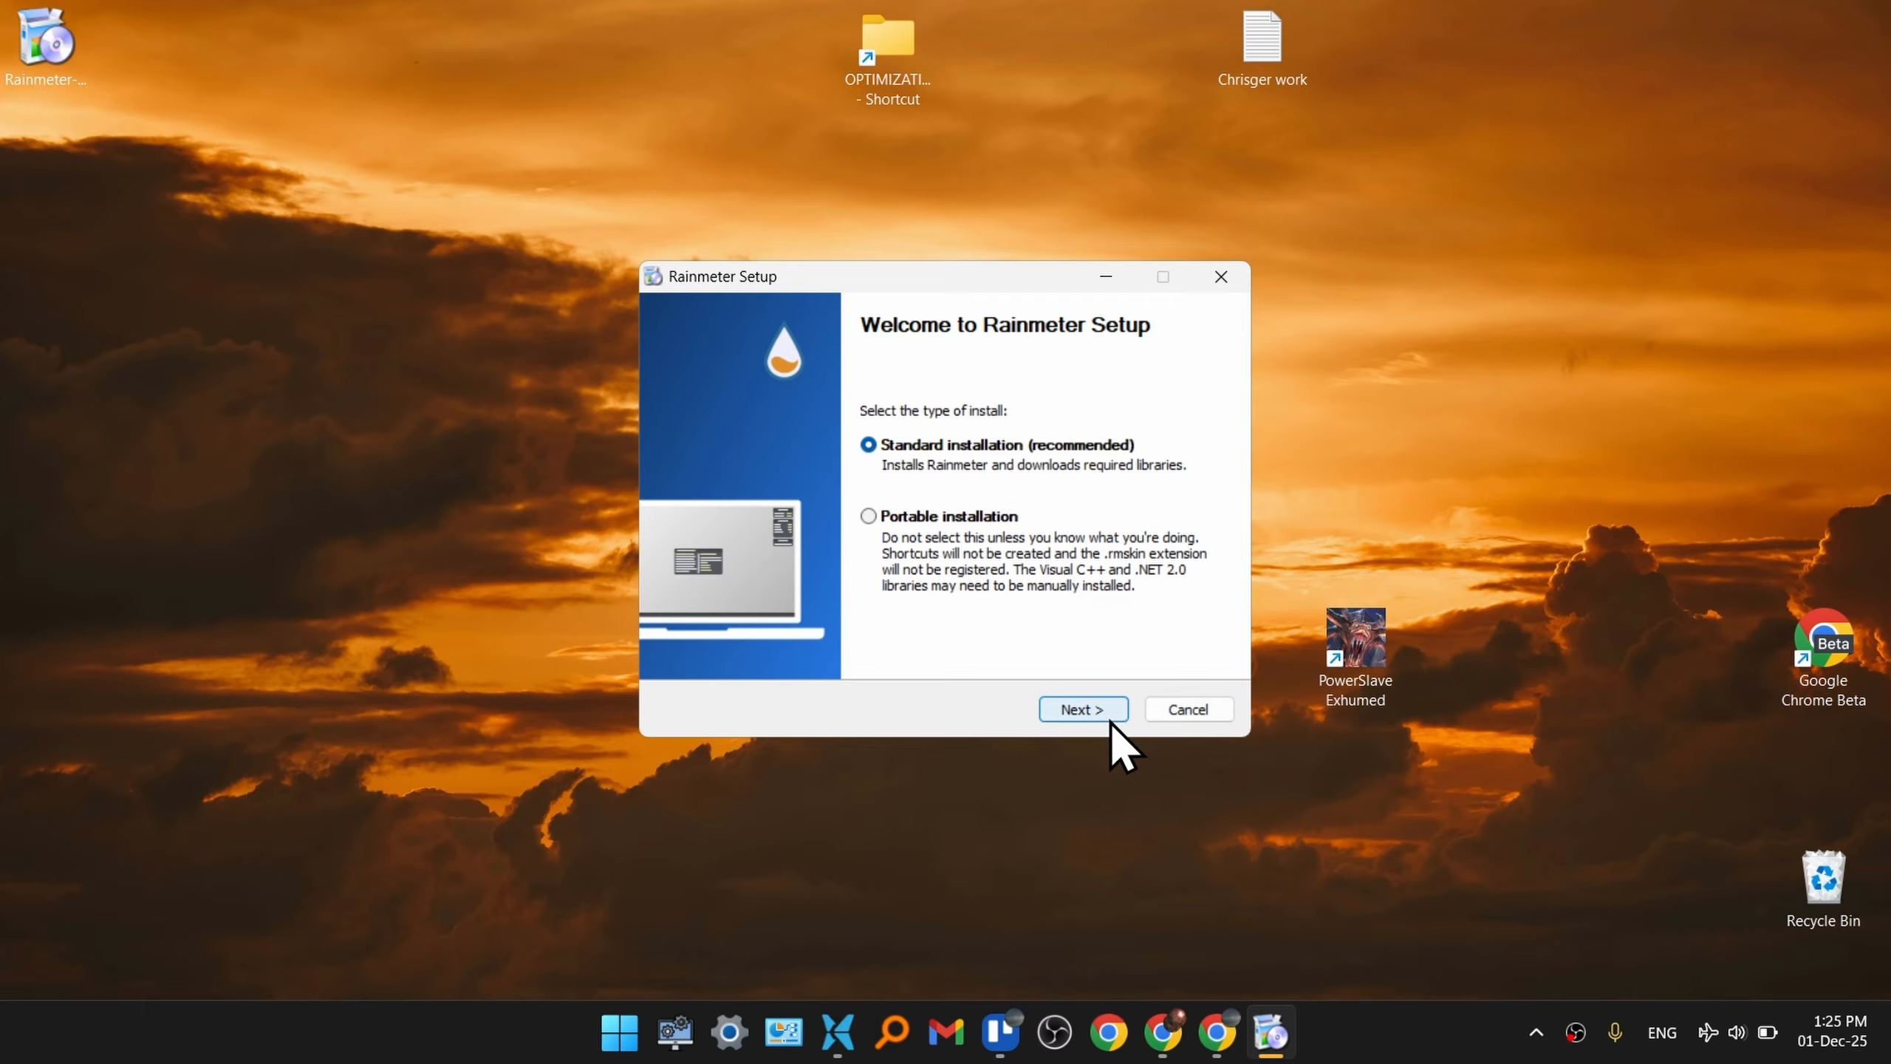
{"action": "left_click", "coordinate": [1085, 709]}
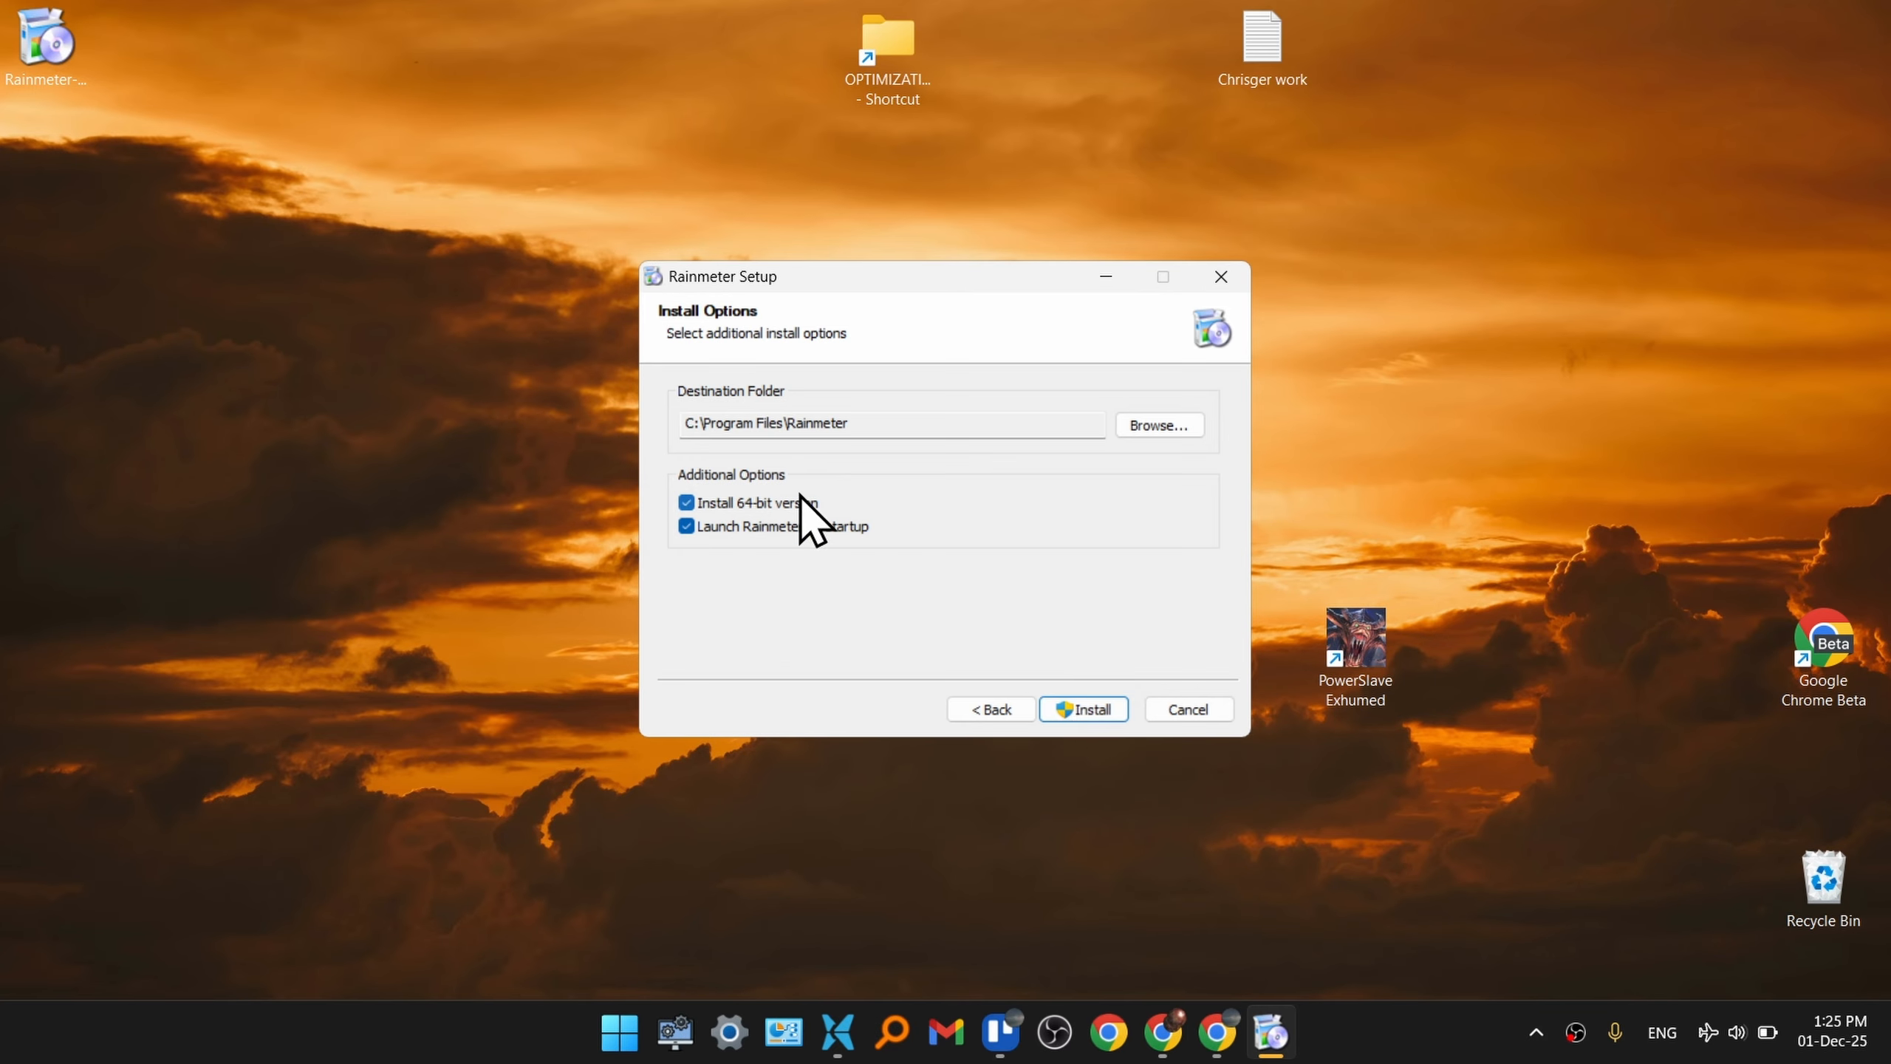
{"action": "left_click", "coordinate": [1089, 709]}
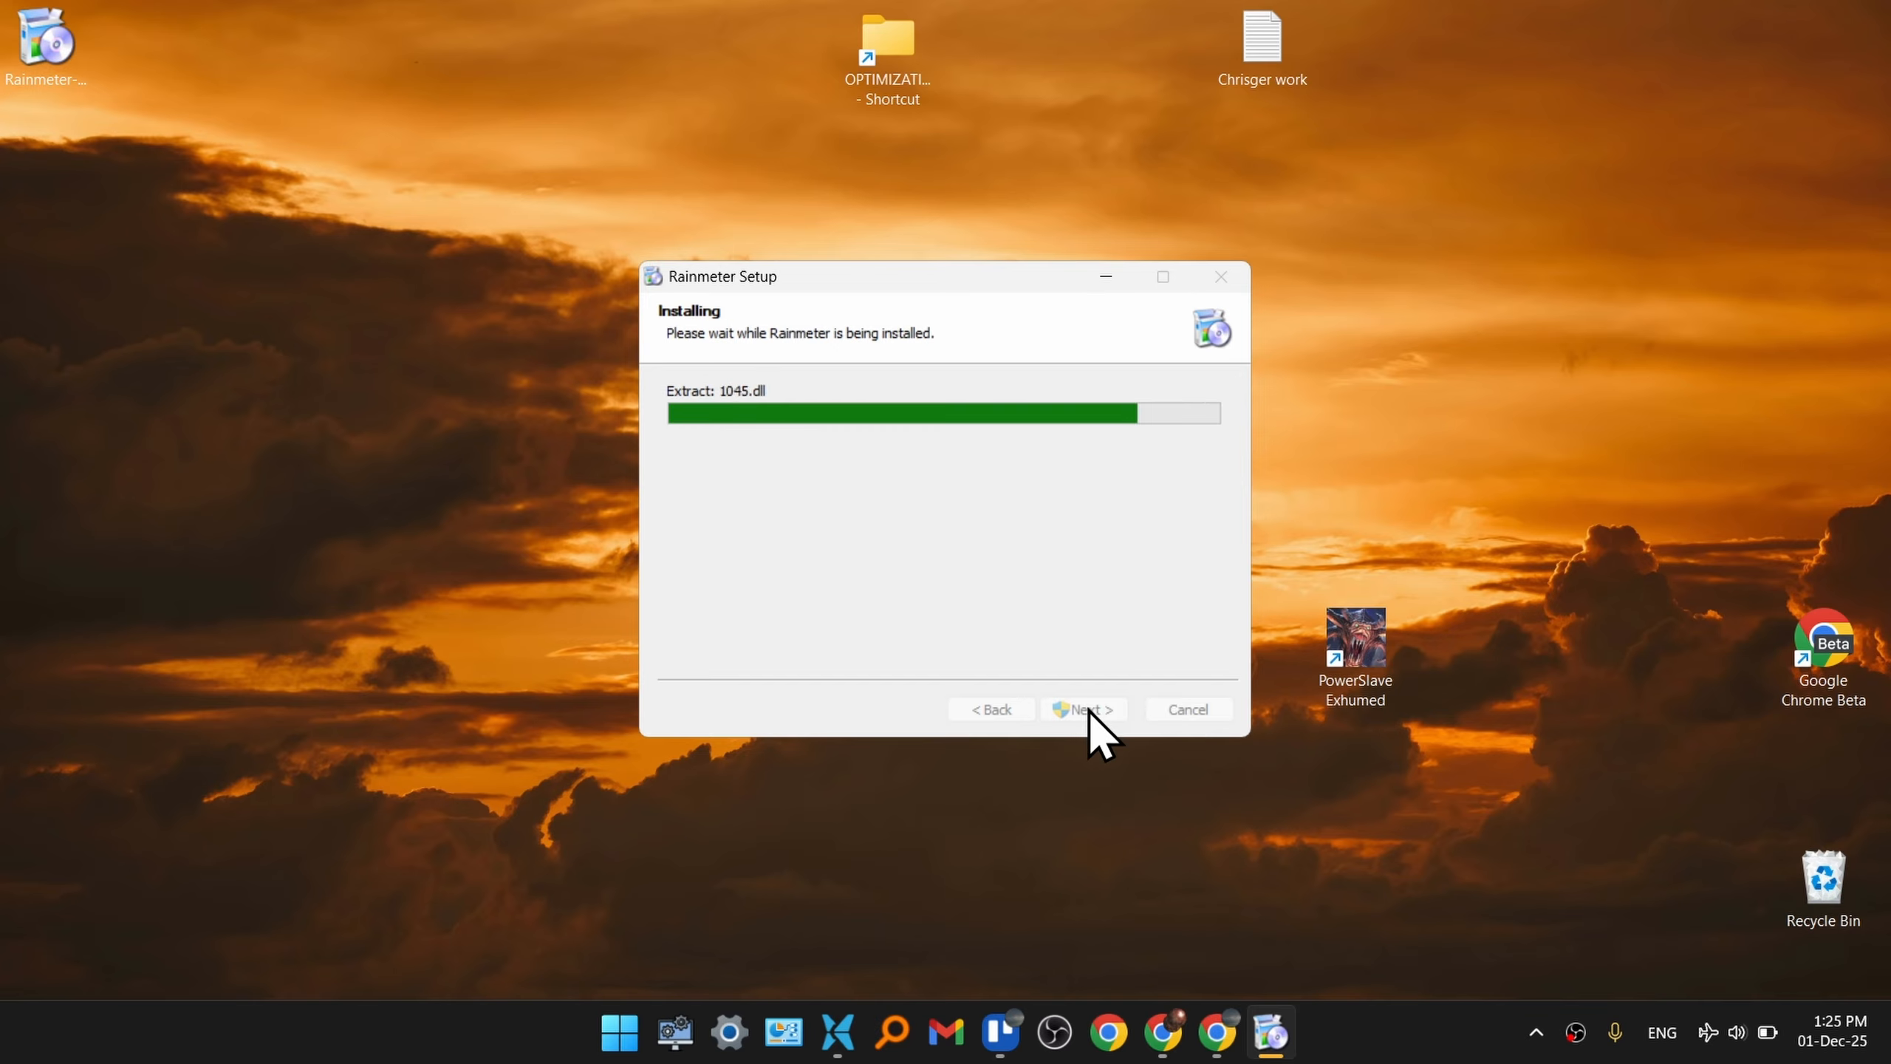
{"action": "left_click", "coordinate": [1085, 706]}
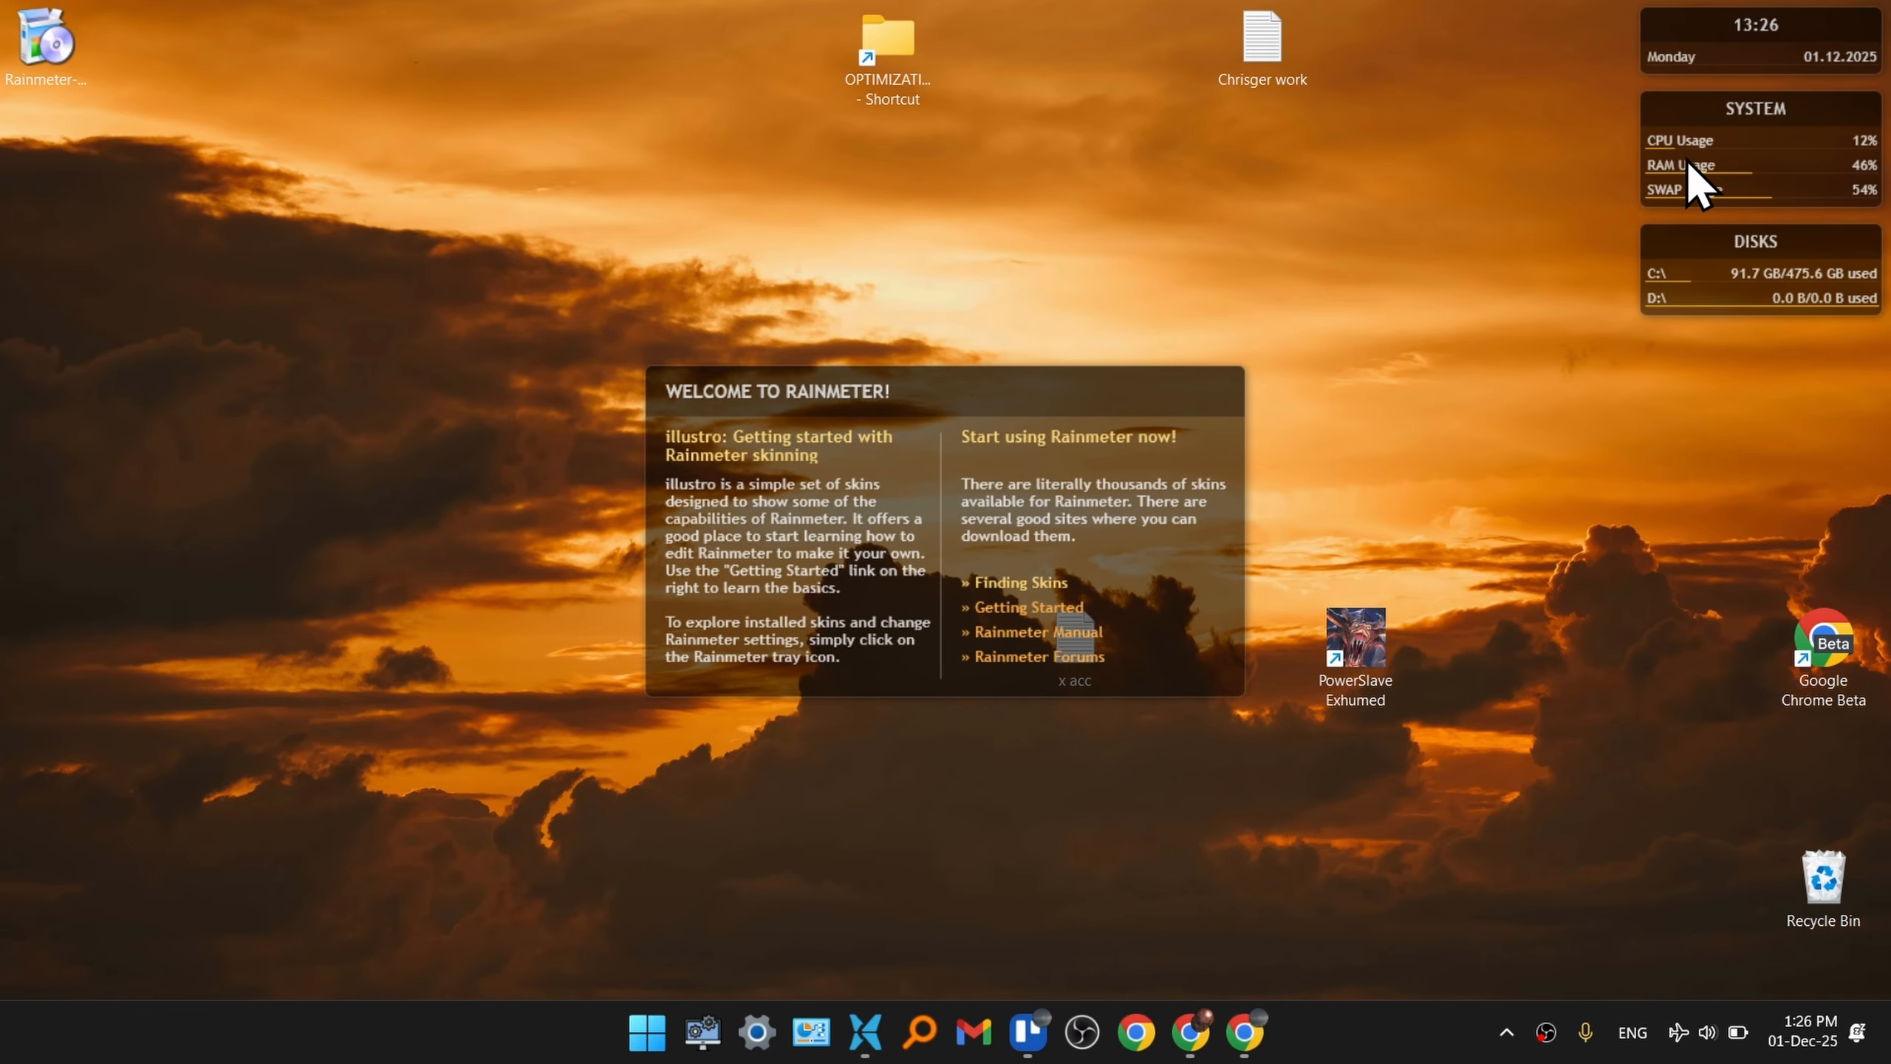
- Move the Welcome widget directly beneath the Disks widget and shift the Manage Rainmeter window clear of it
{"action": "left_click_drag", "start_coordinate": [761, 384], "coordinate": [393, 313]}
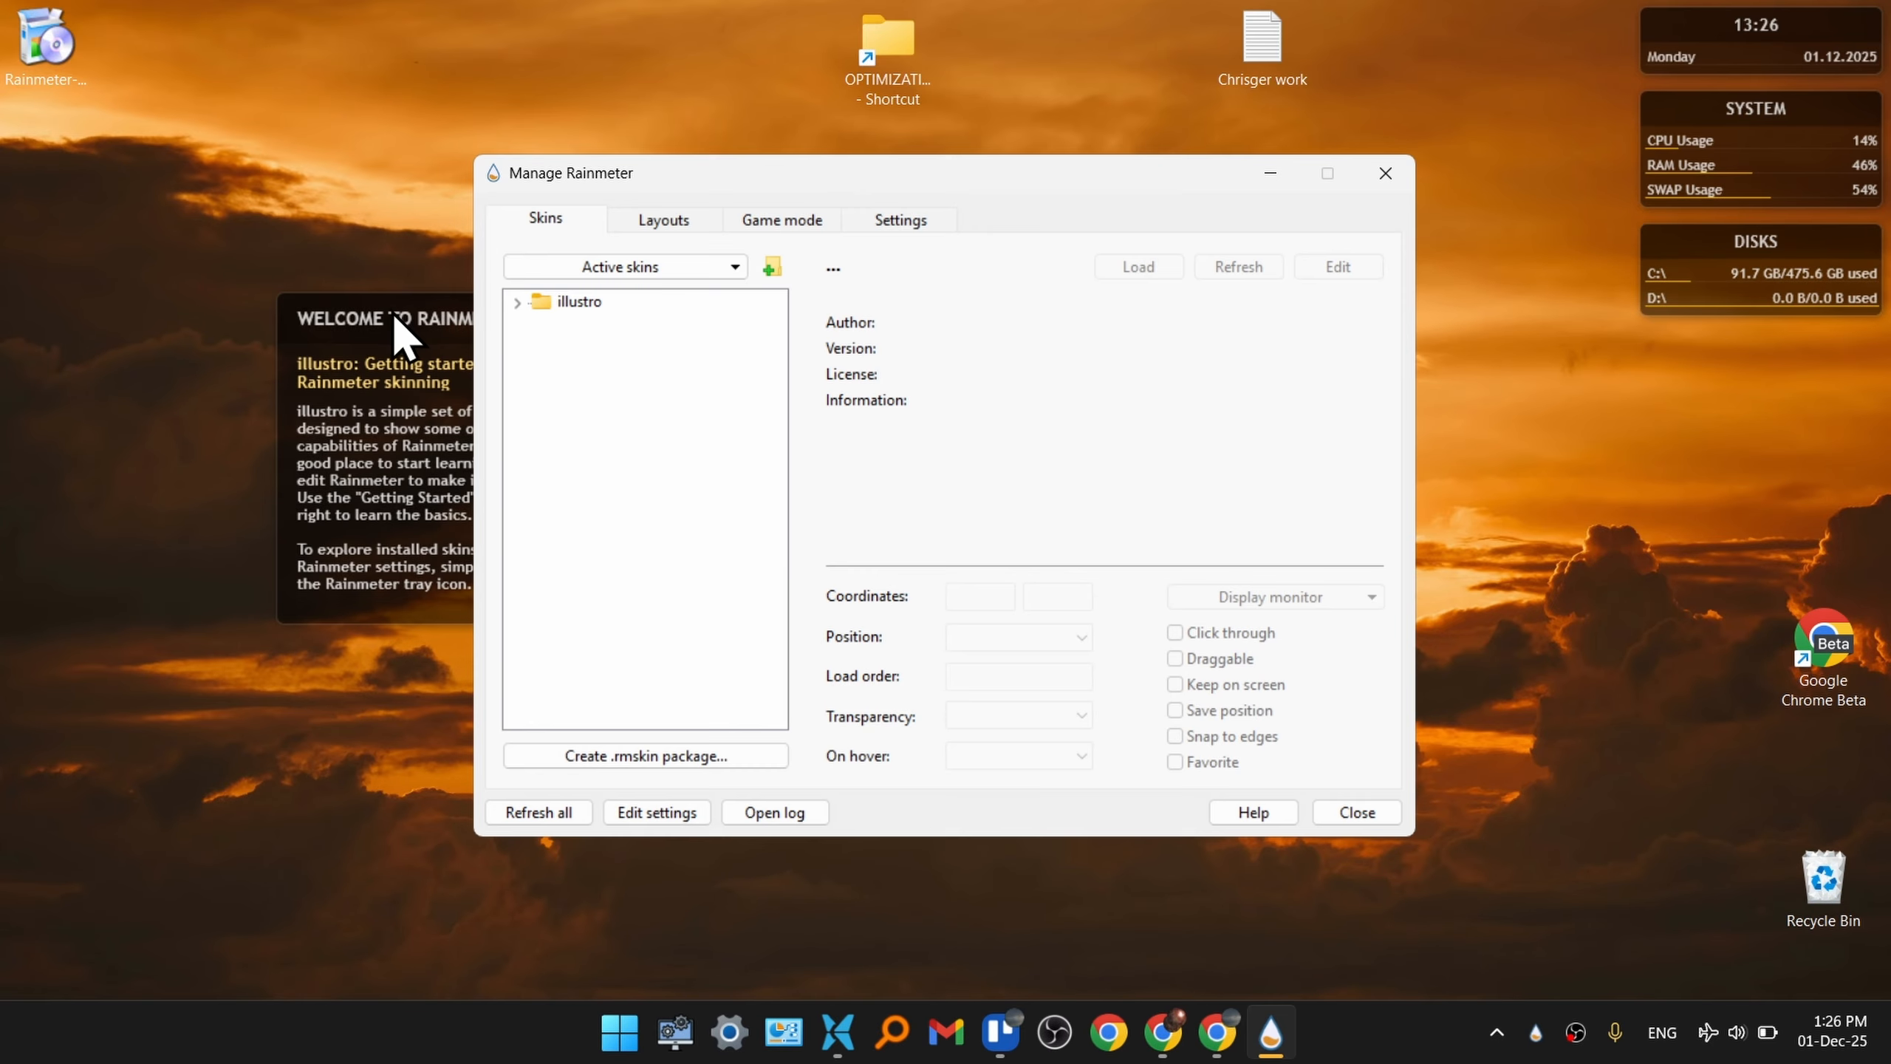
{"action": "left_click_drag", "start_coordinate": [794, 321], "coordinate": [555, 343]}
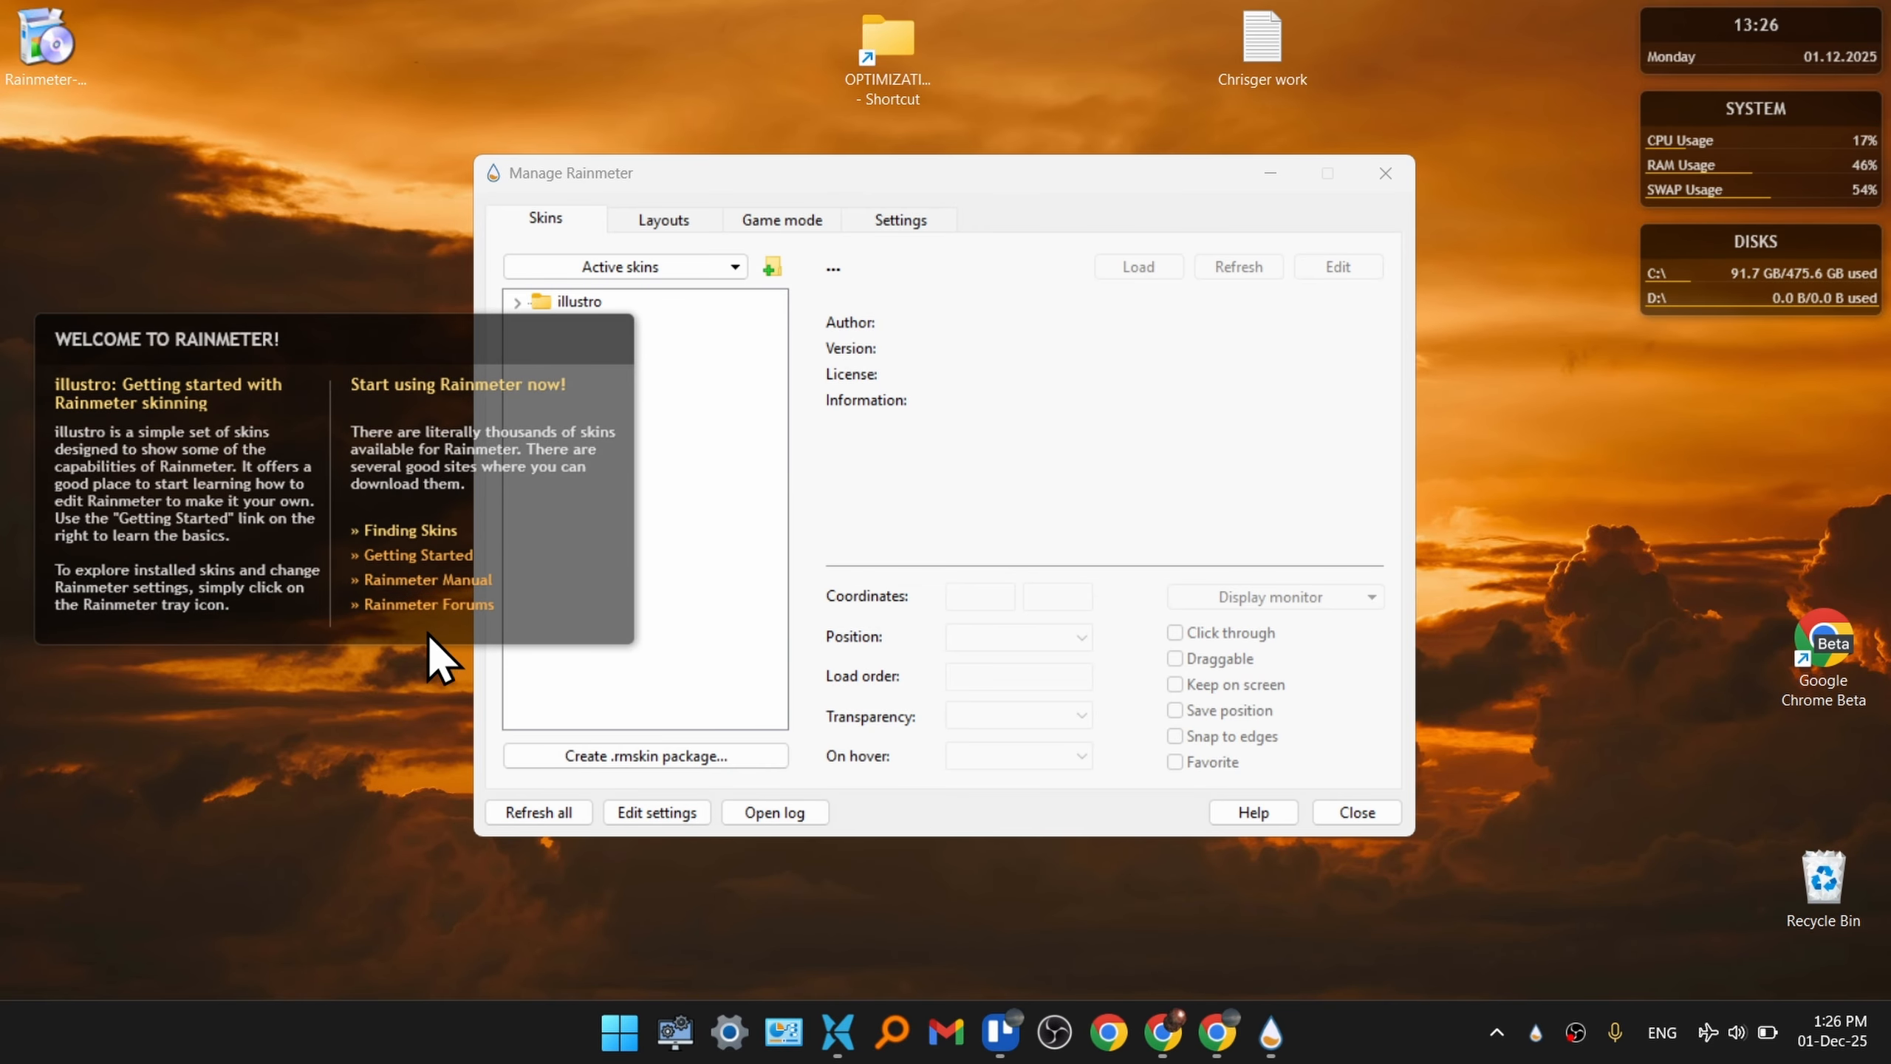
{"action": "left_click_drag", "start_coordinate": [260, 331], "coordinate": [1829, 358]}
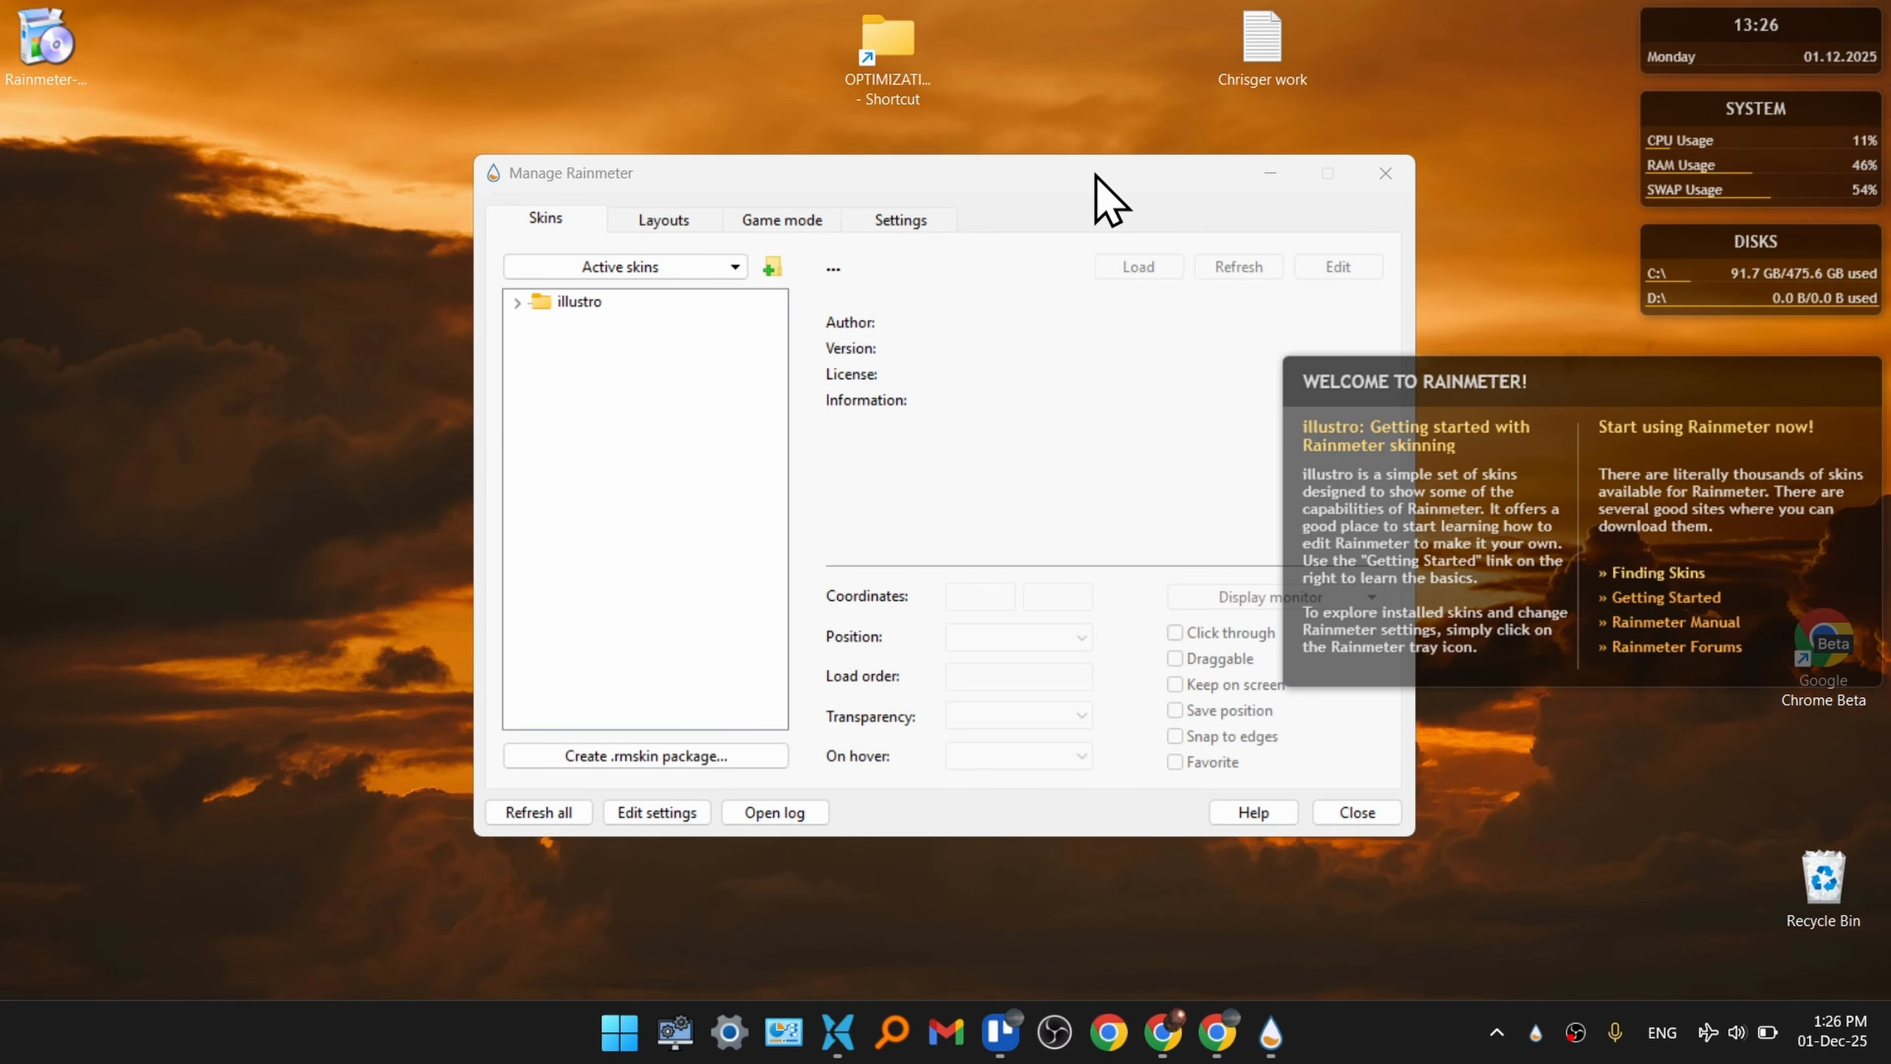
{"action": "left_click_drag", "start_coordinate": [1097, 179], "coordinate": [904, 181]}
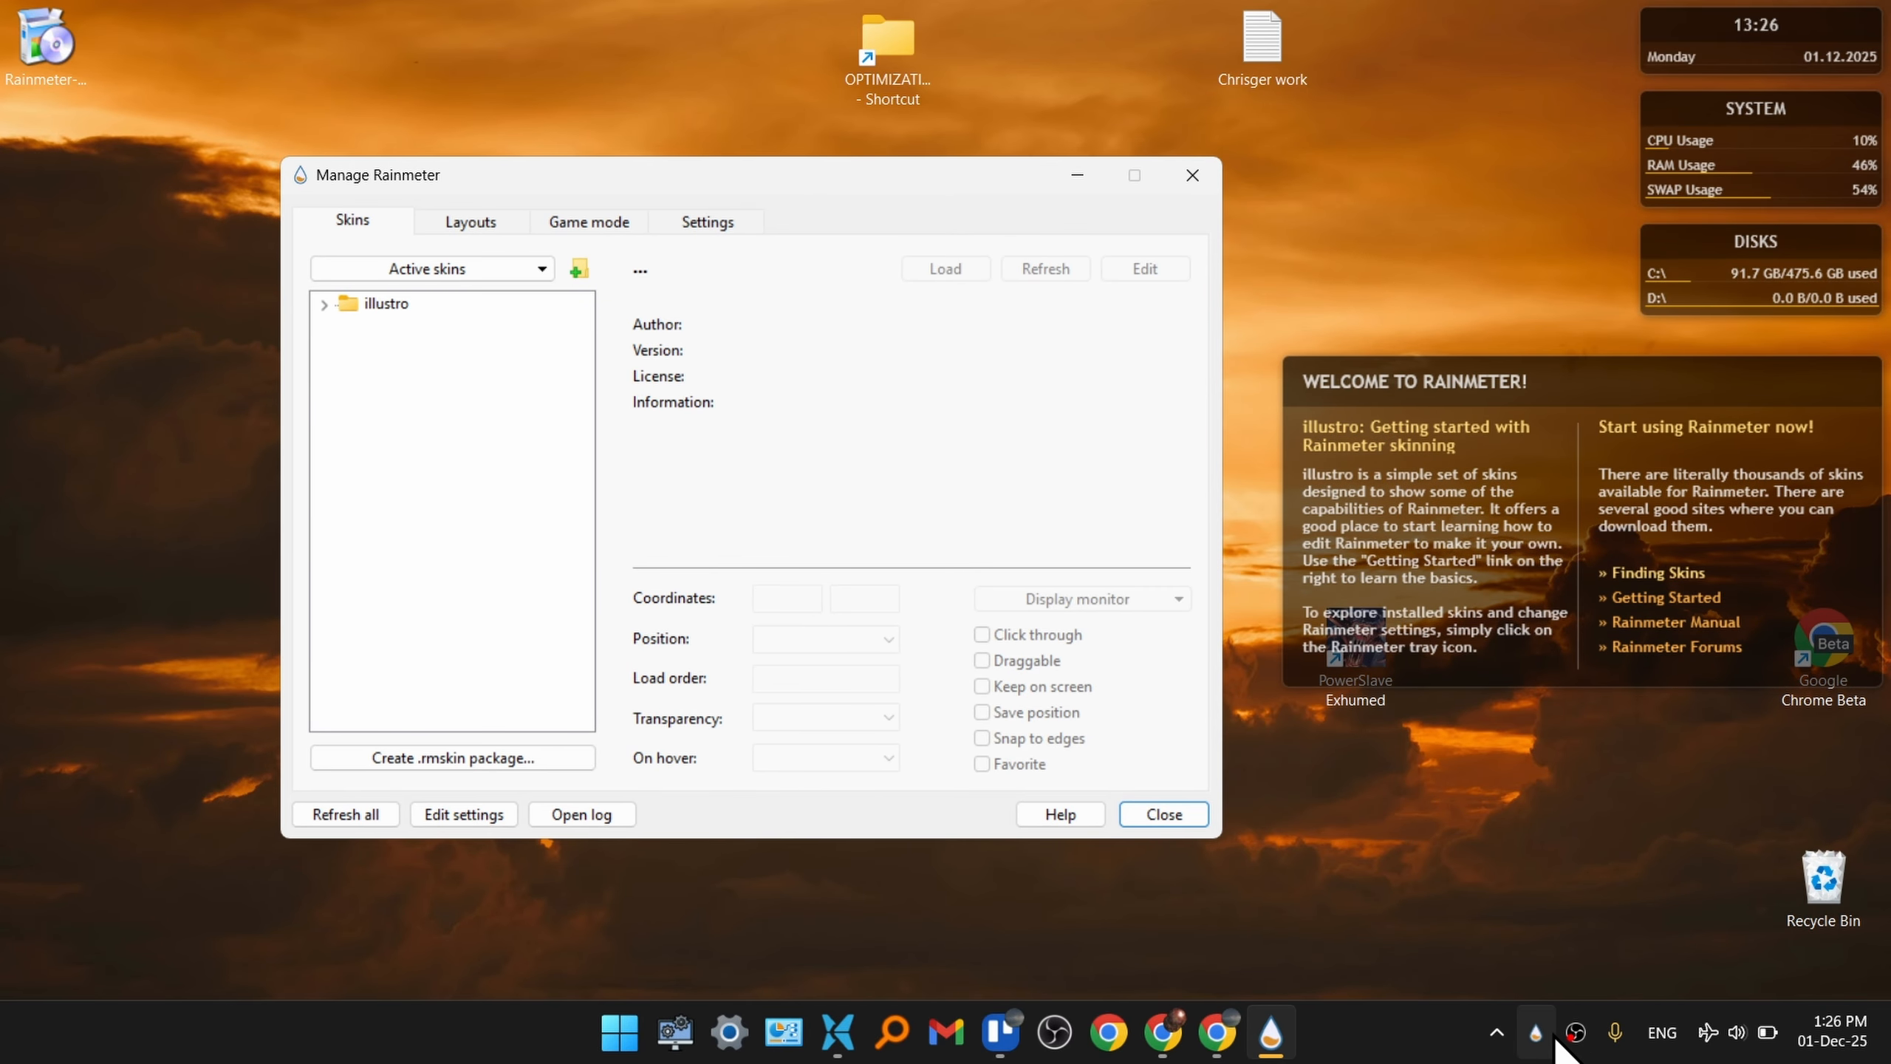
{"action": "left_click", "coordinate": [571, 525]}
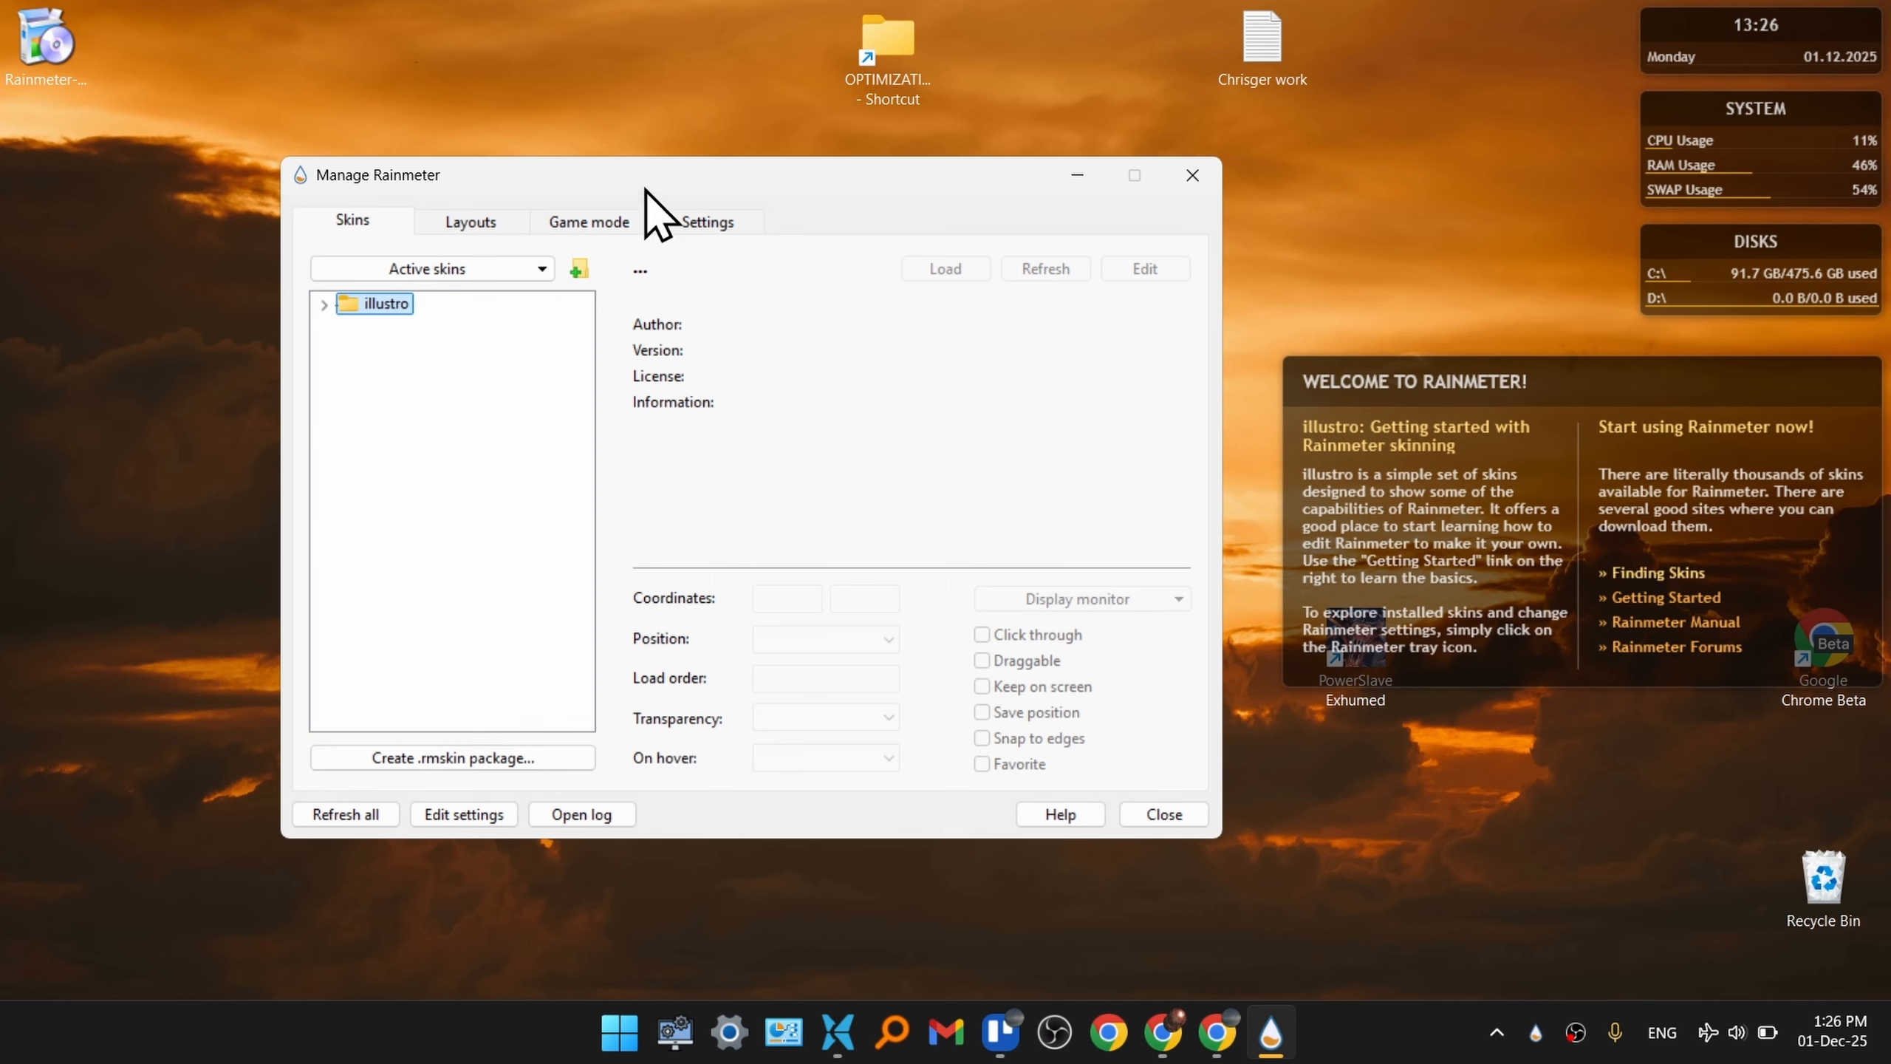
{"action": "left_click", "coordinate": [482, 233]}
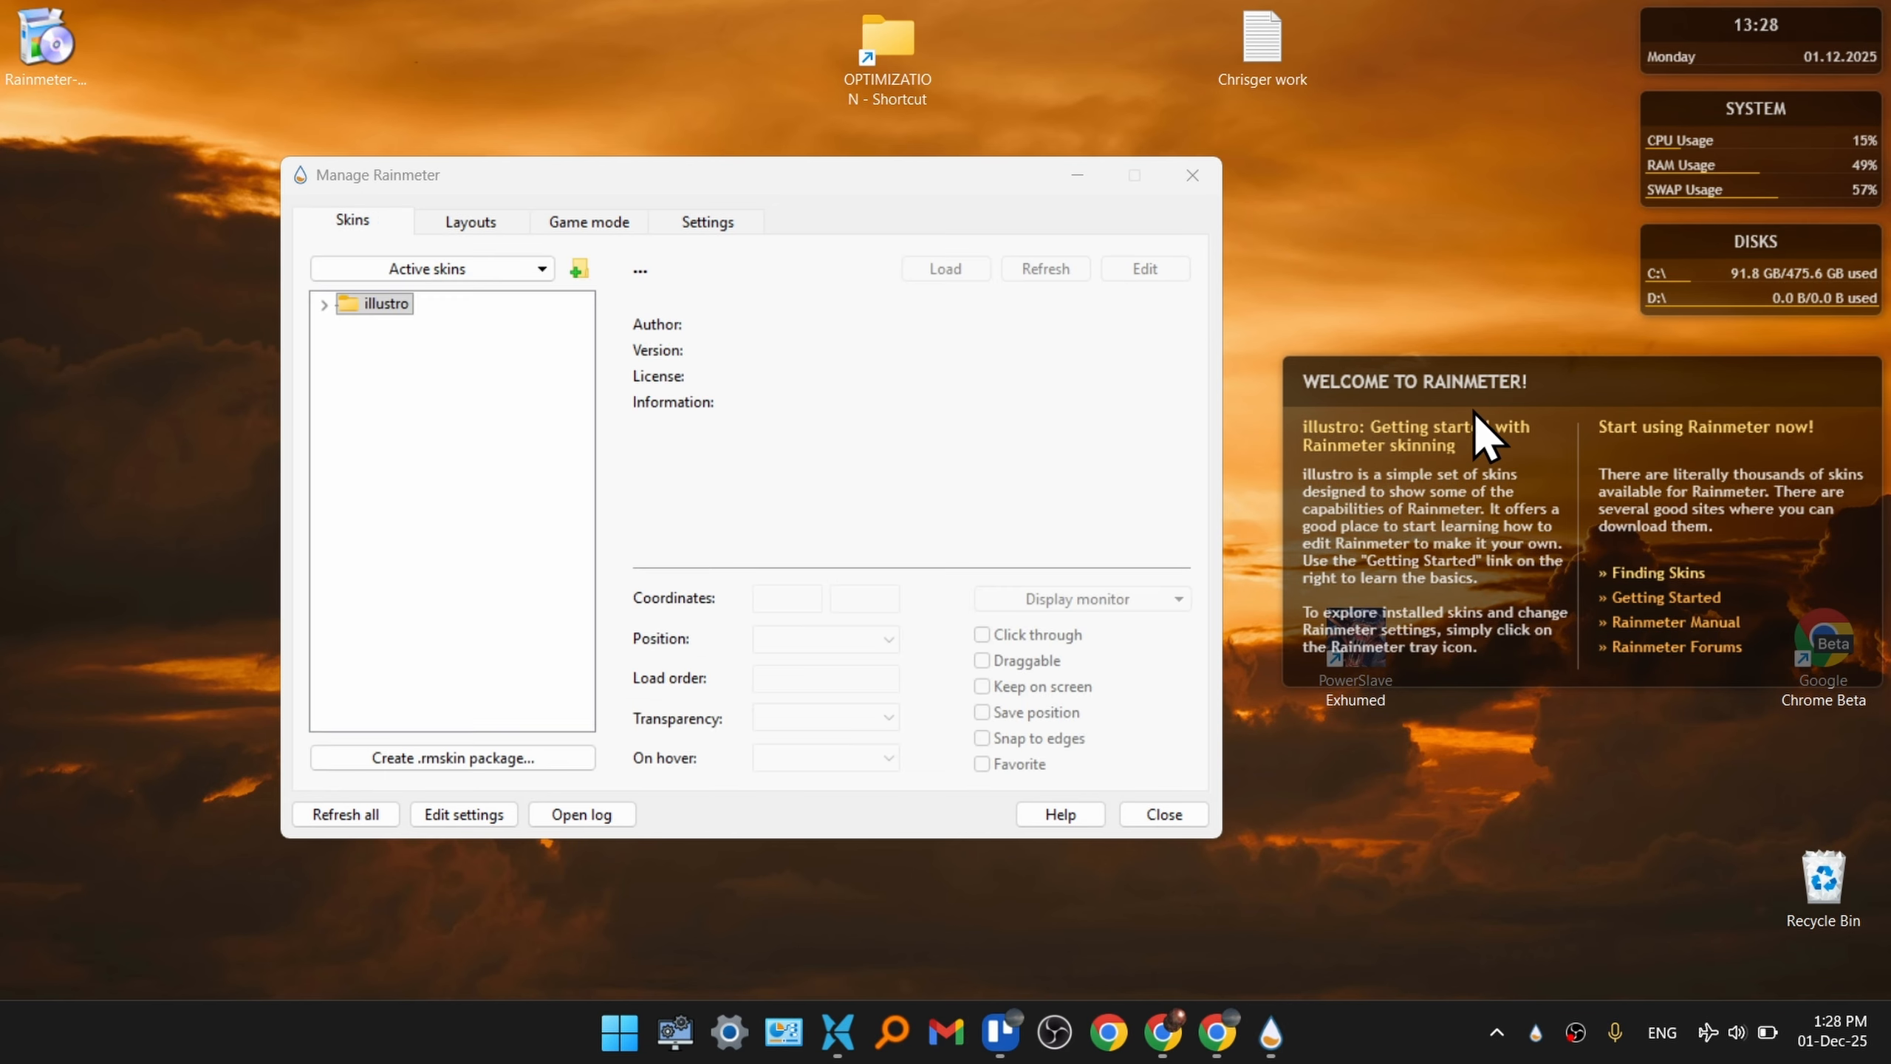
- Unload the Clock.ini skin from the Clock folder of the illustro set
{"action": "left_click", "coordinate": [325, 304]}
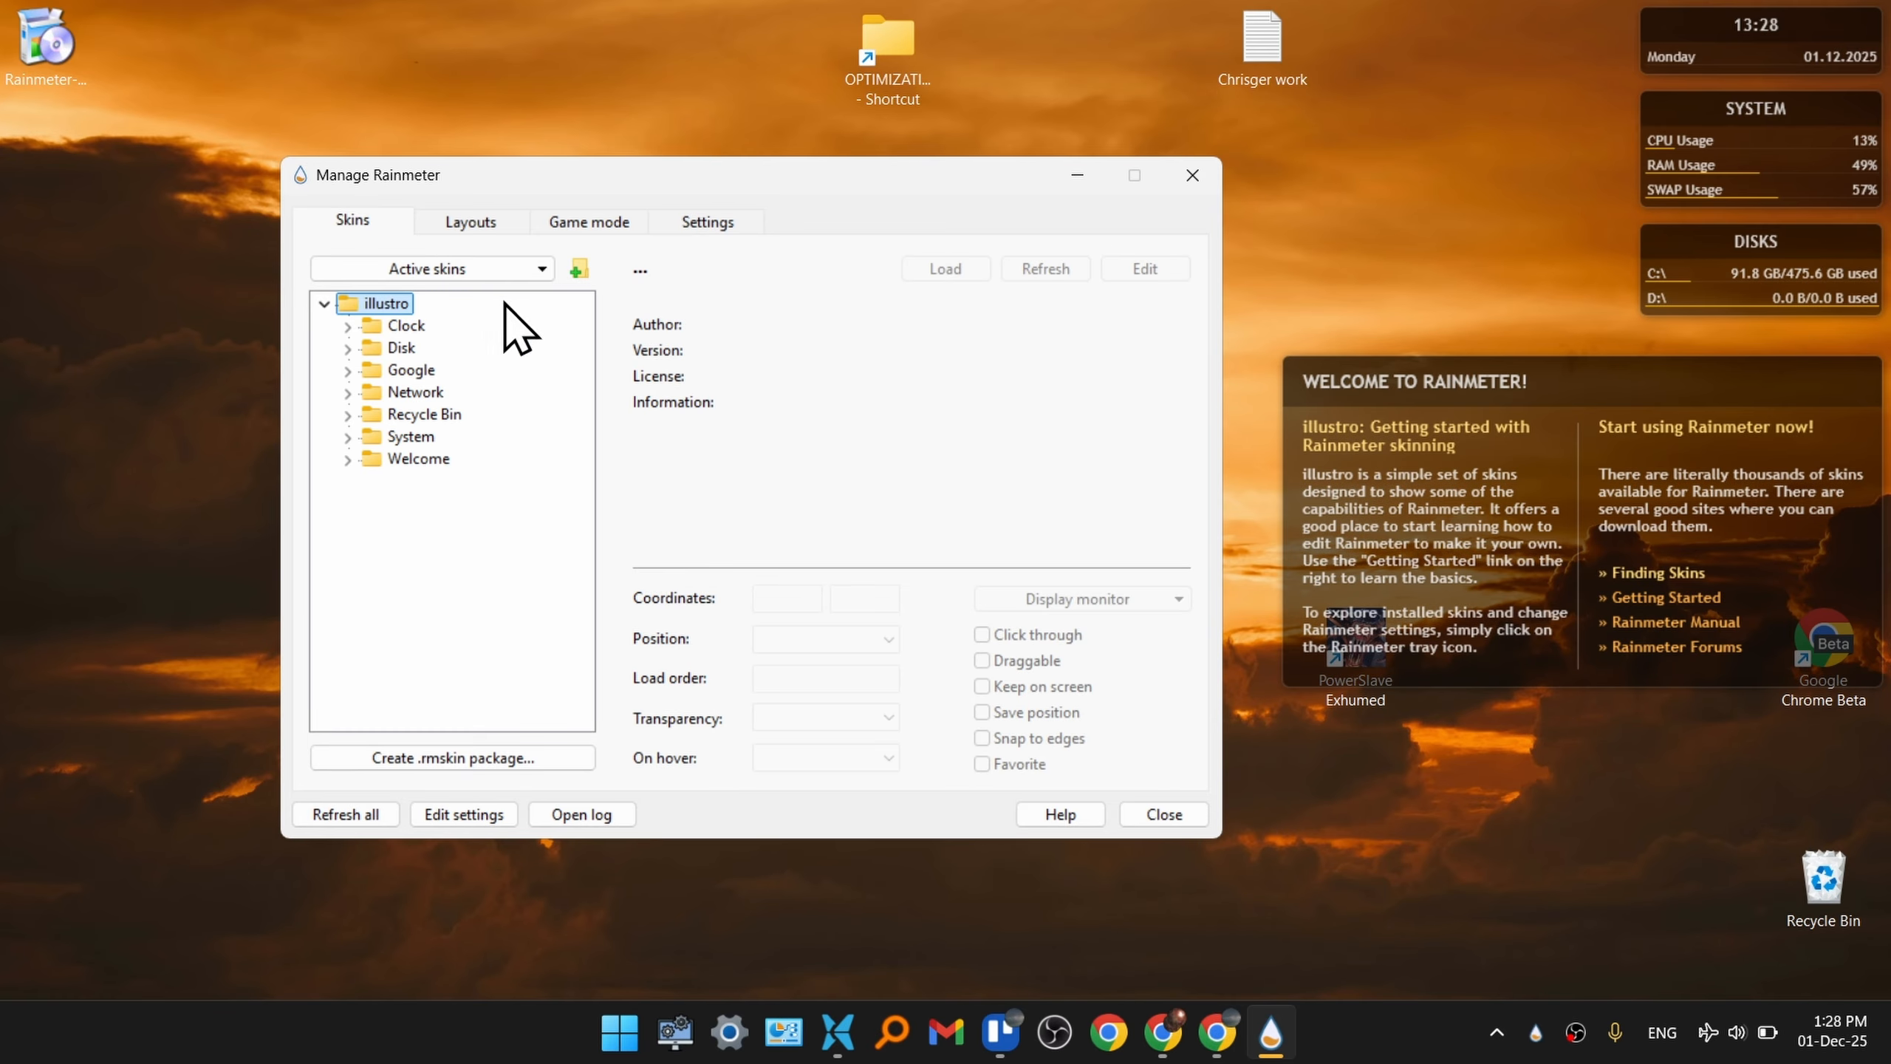
{"action": "left_click", "coordinate": [347, 326]}
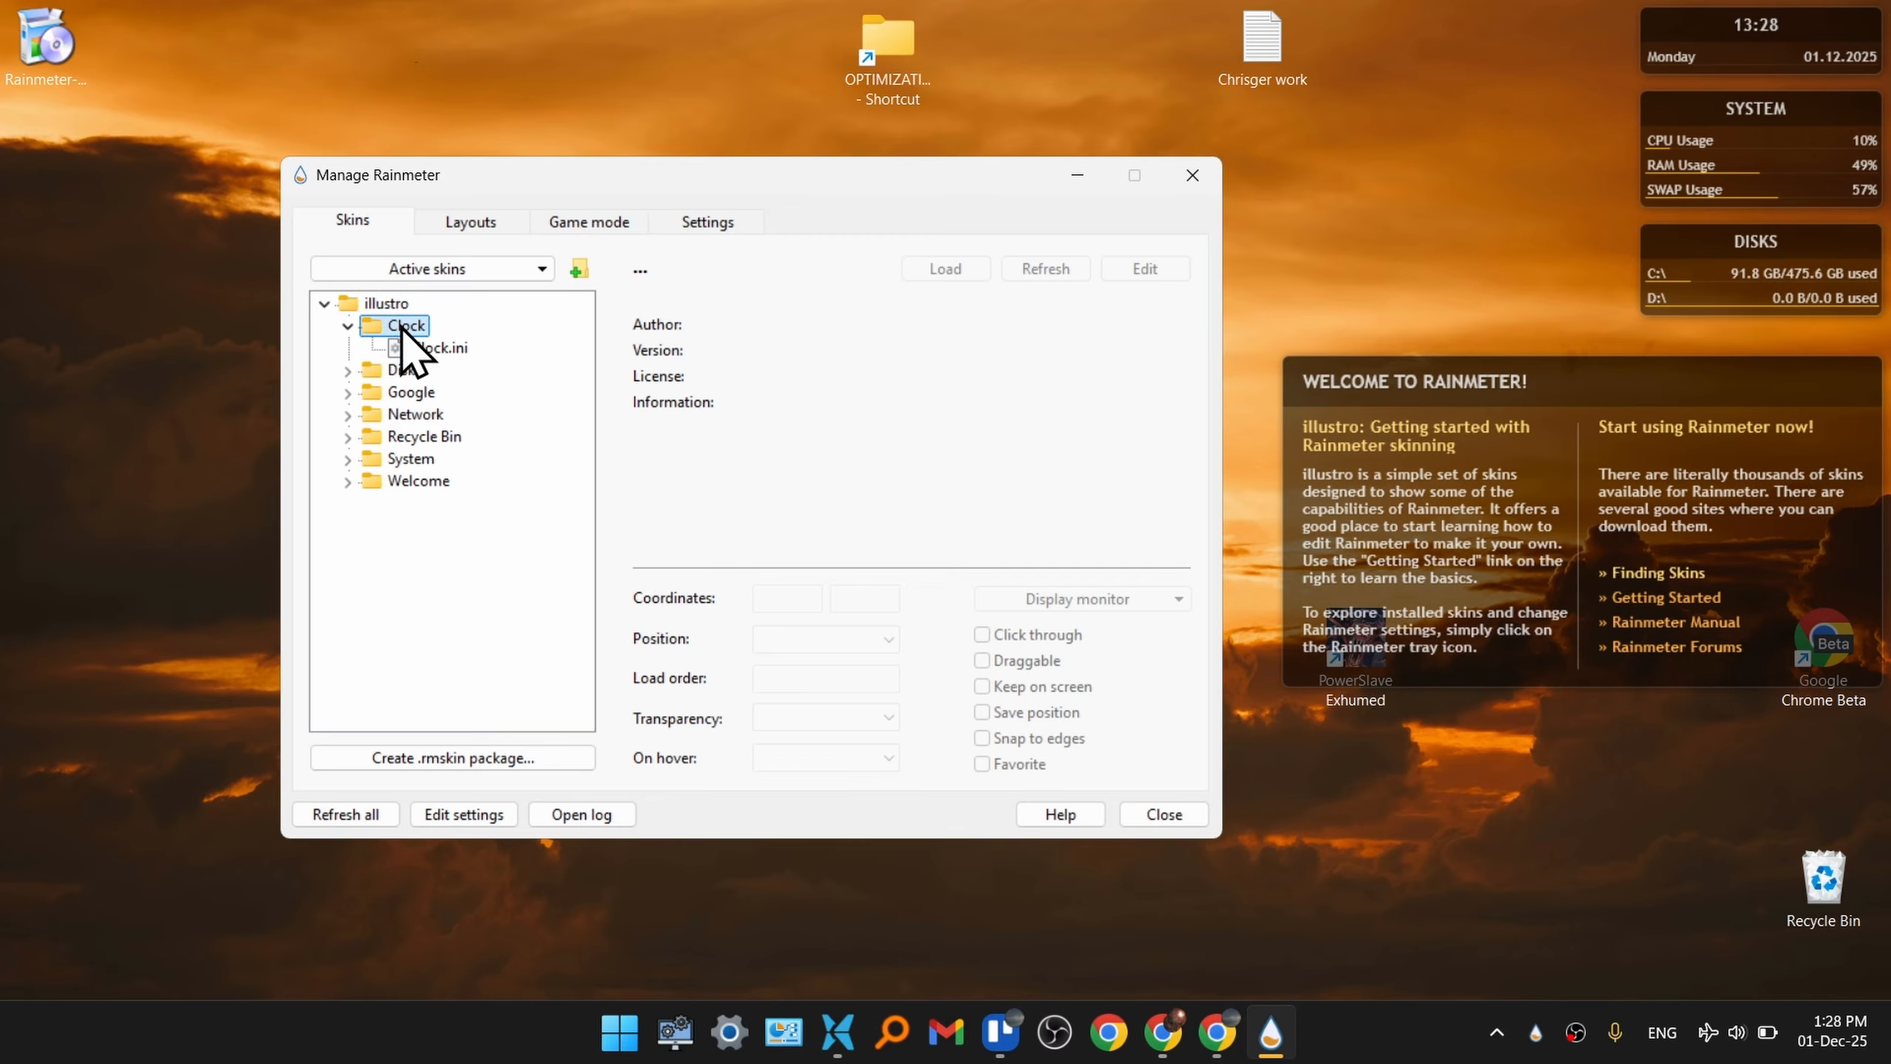
{"action": "left_click", "coordinate": [438, 348]}
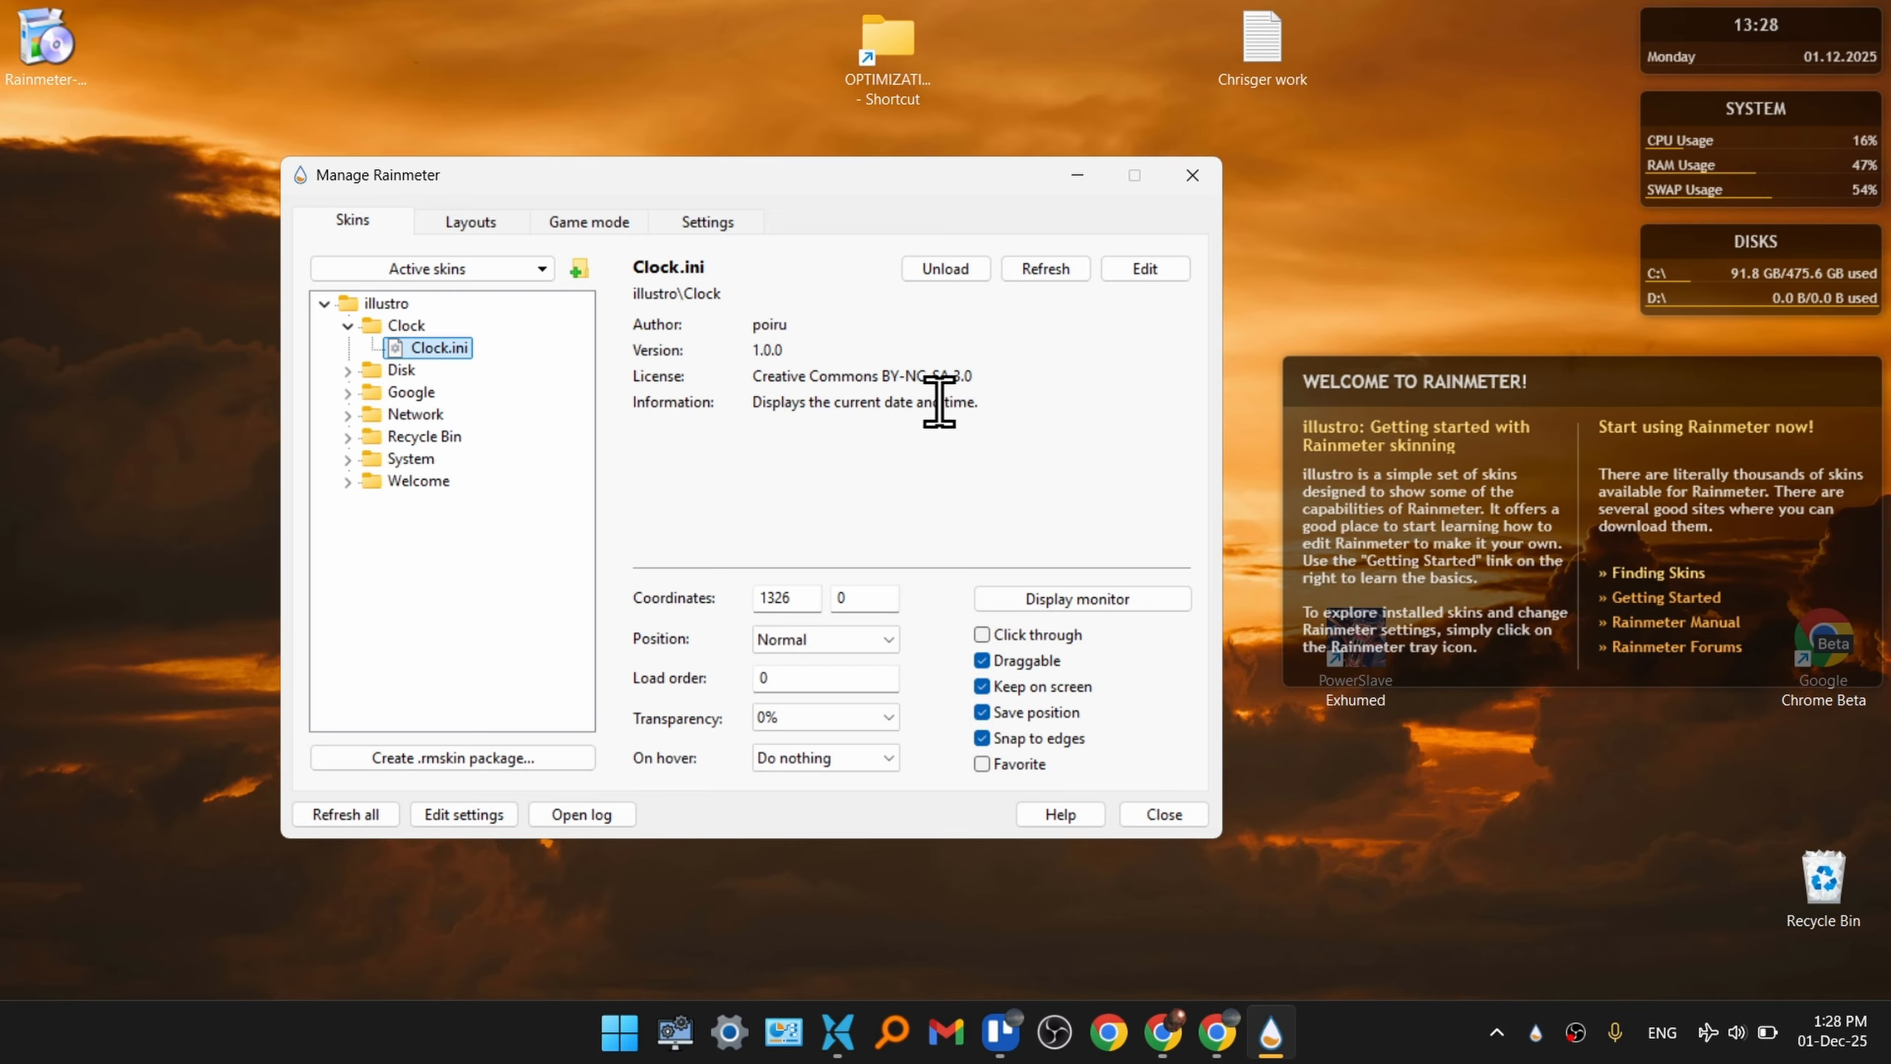
{"action": "left_click", "coordinate": [966, 266]}
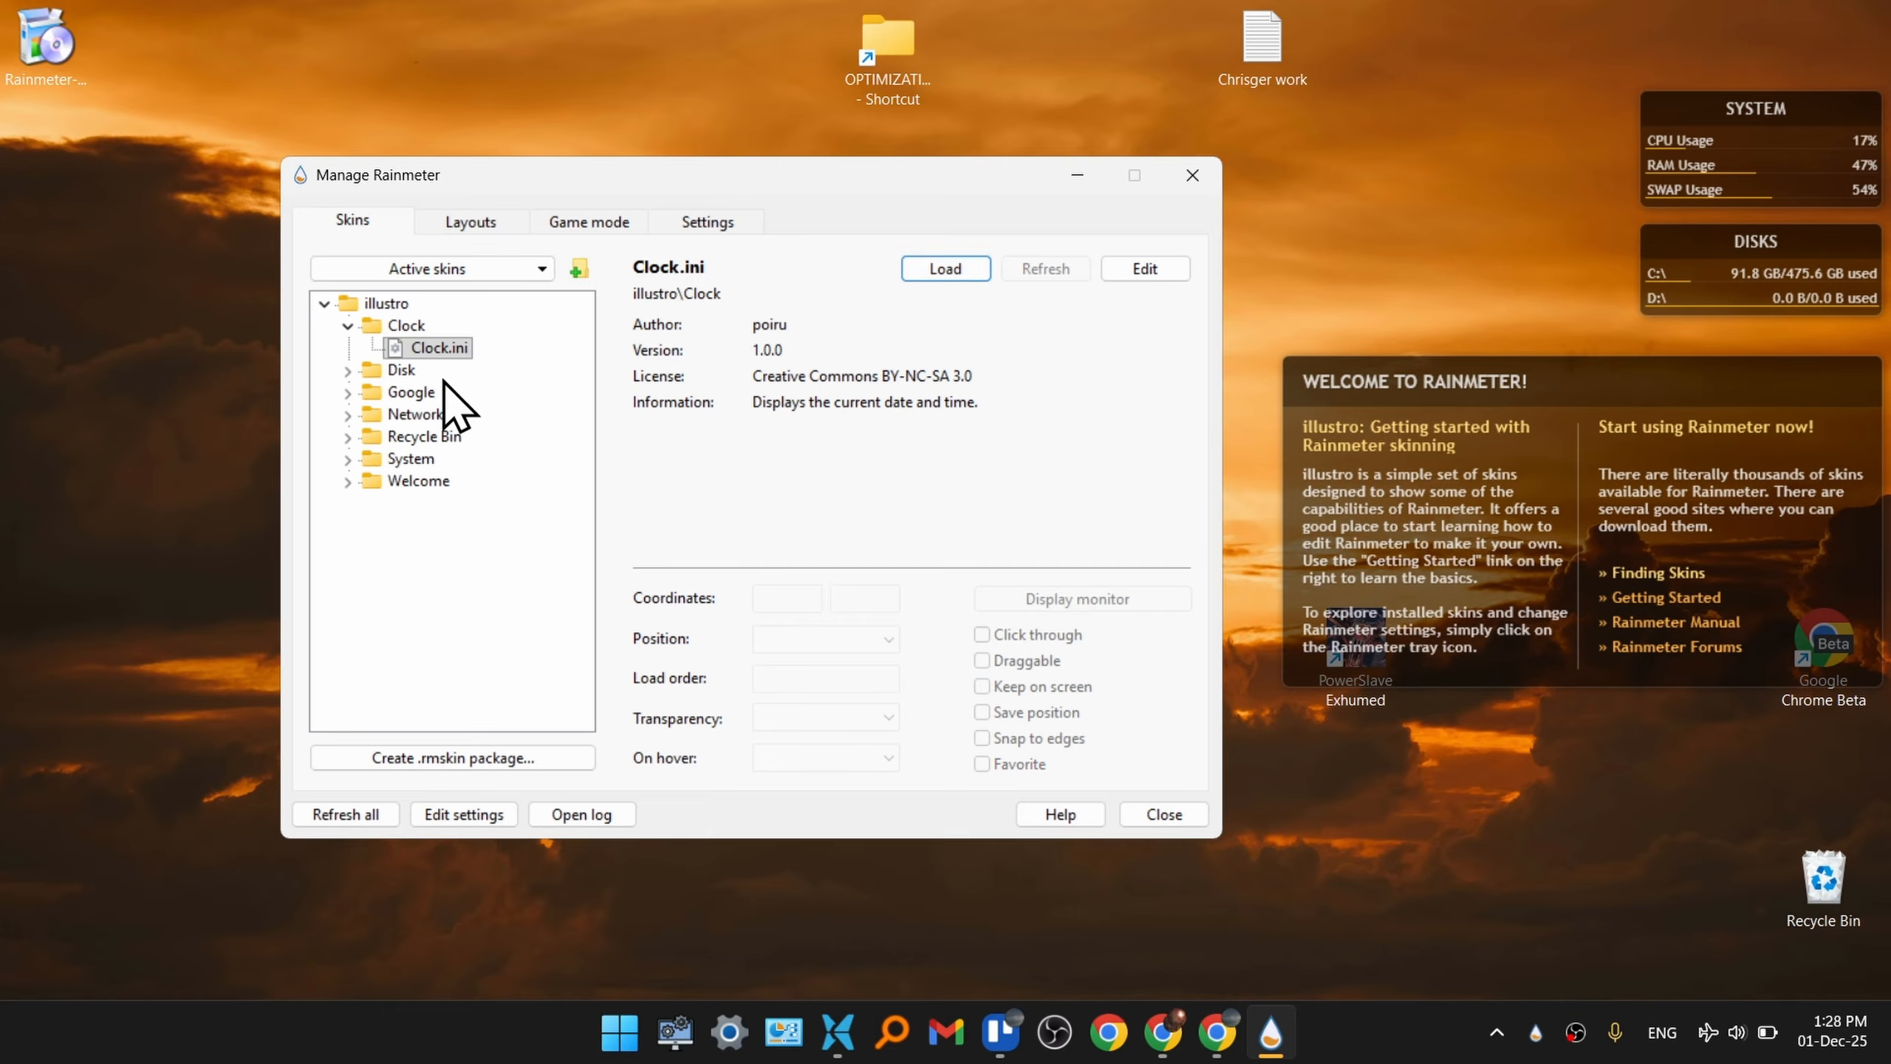
- Try loading the Network.ini skin from the illustro set's Network folder
{"action": "left_click", "coordinate": [344, 415]}
{"action": "left_click", "coordinate": [420, 438]}
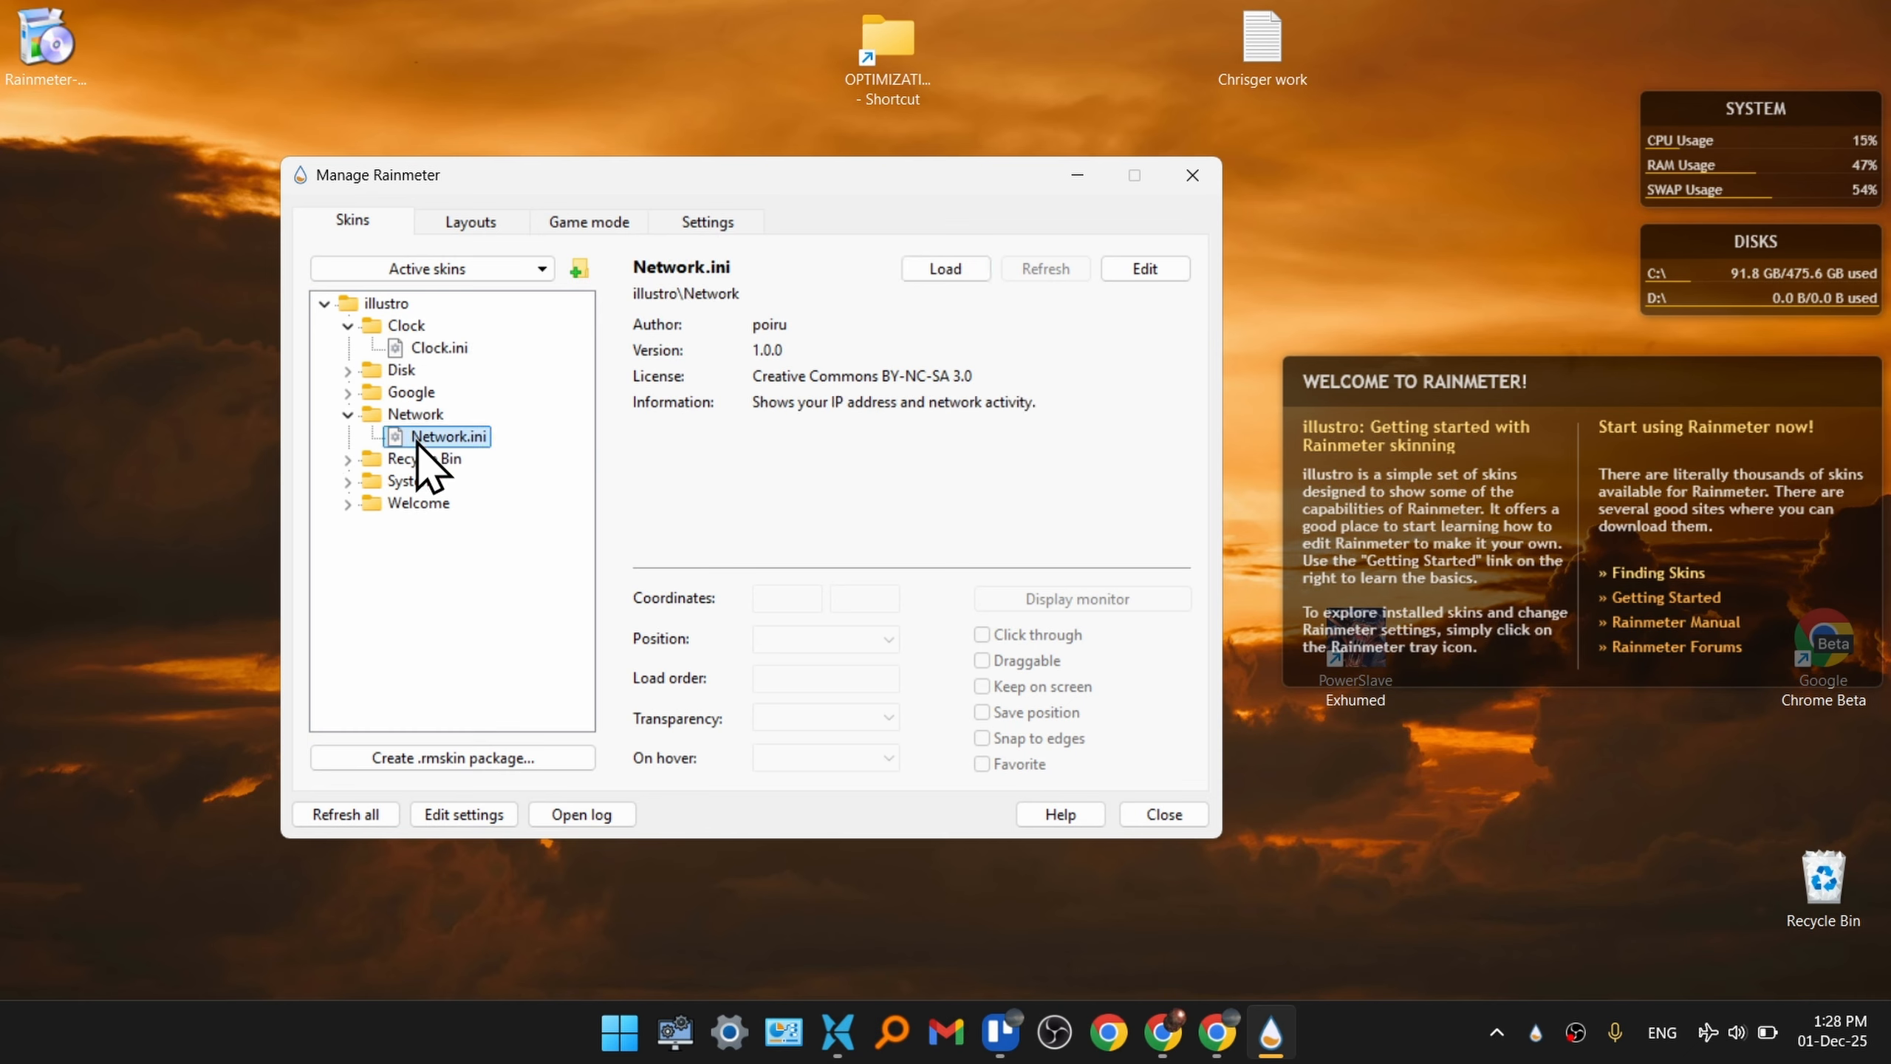
{"action": "left_click", "coordinate": [952, 270]}
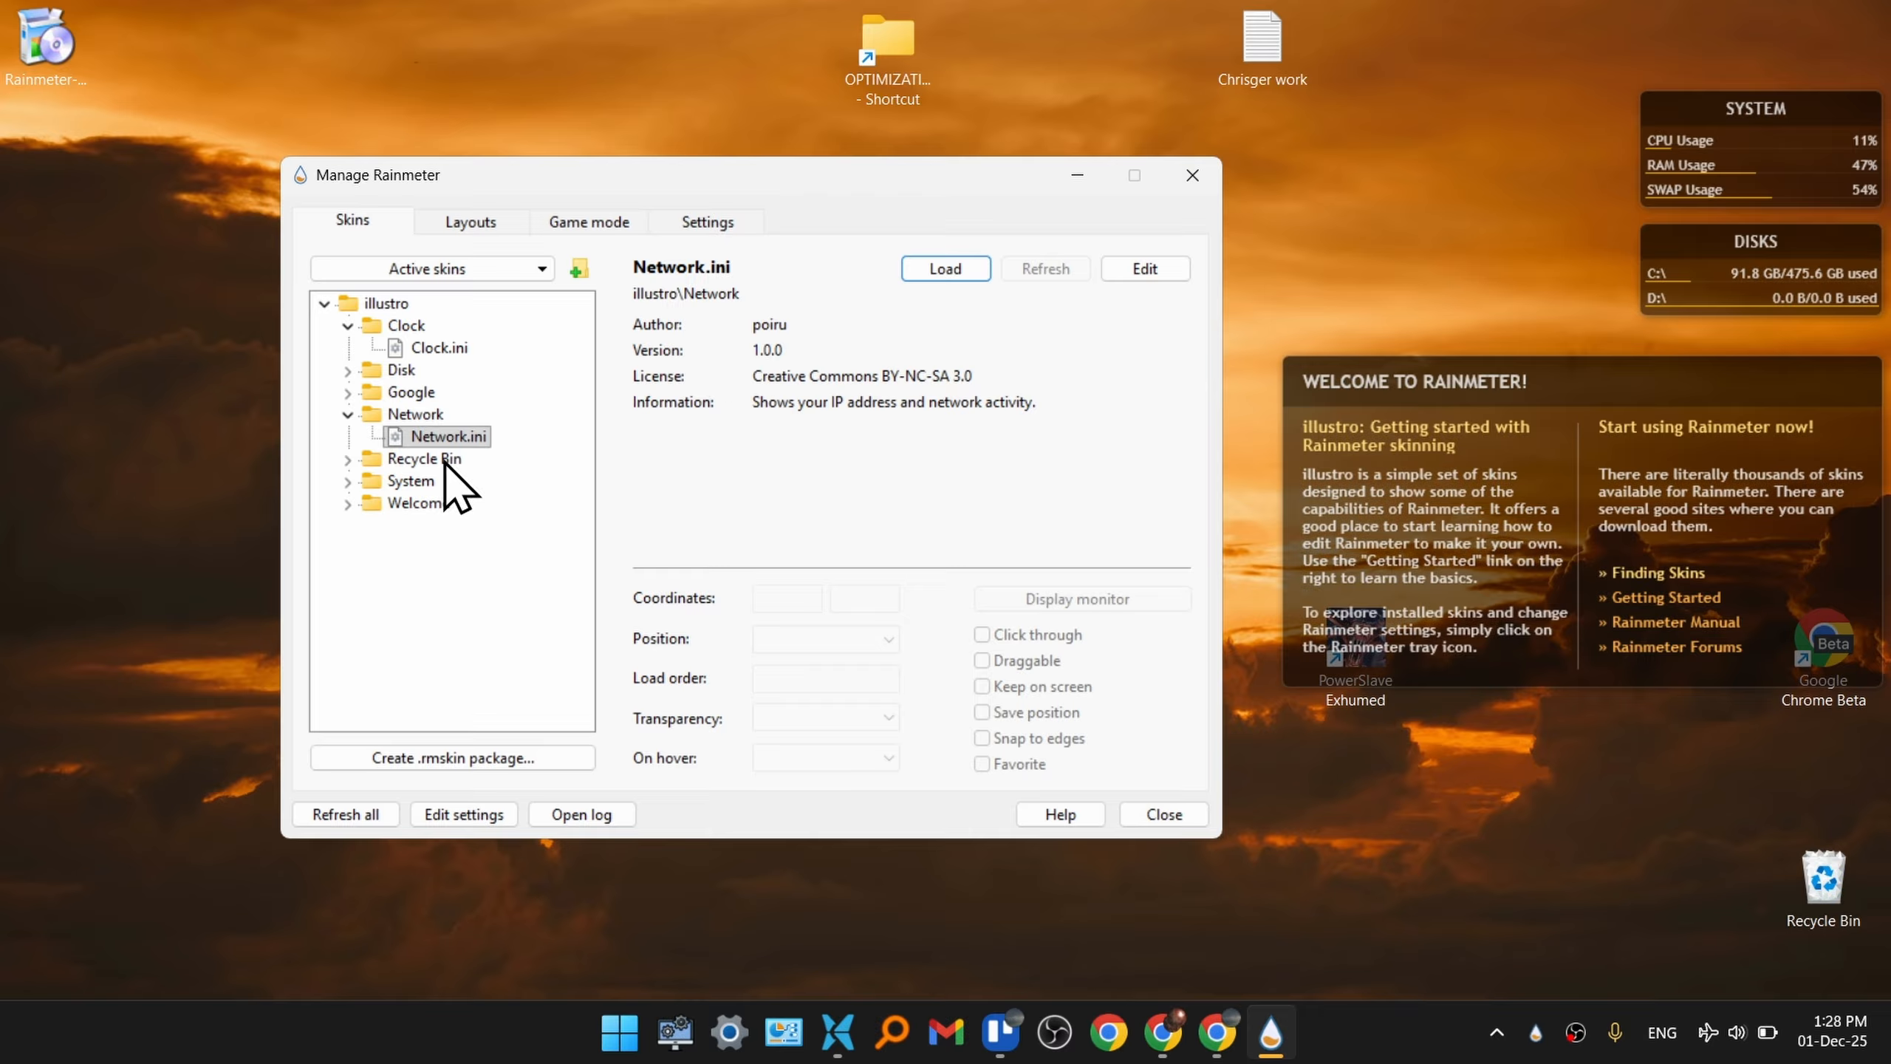
- Unload and reload the illustro System.ini skin, and move its widget up to coordinates 1326, 10
{"action": "left_click", "coordinate": [347, 480]}
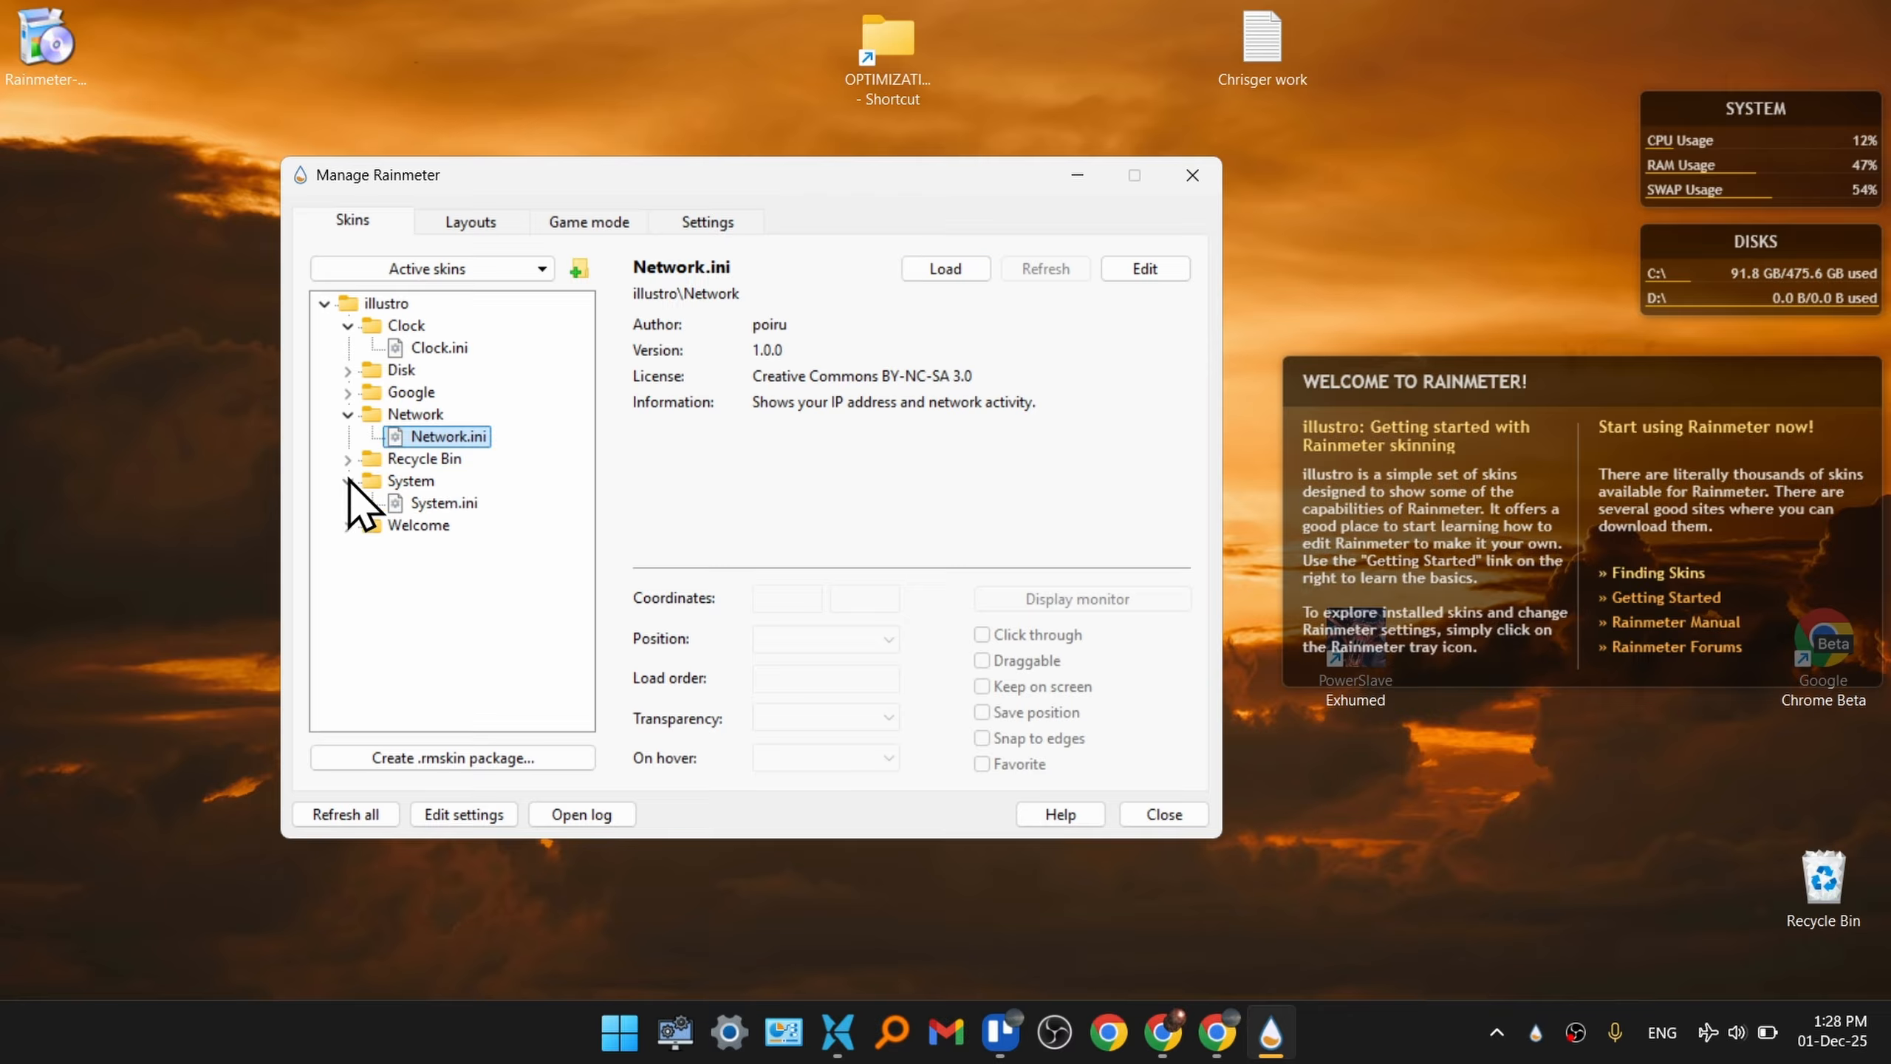
{"action": "left_click", "coordinate": [457, 505]}
{"action": "left_click", "coordinate": [952, 269]}
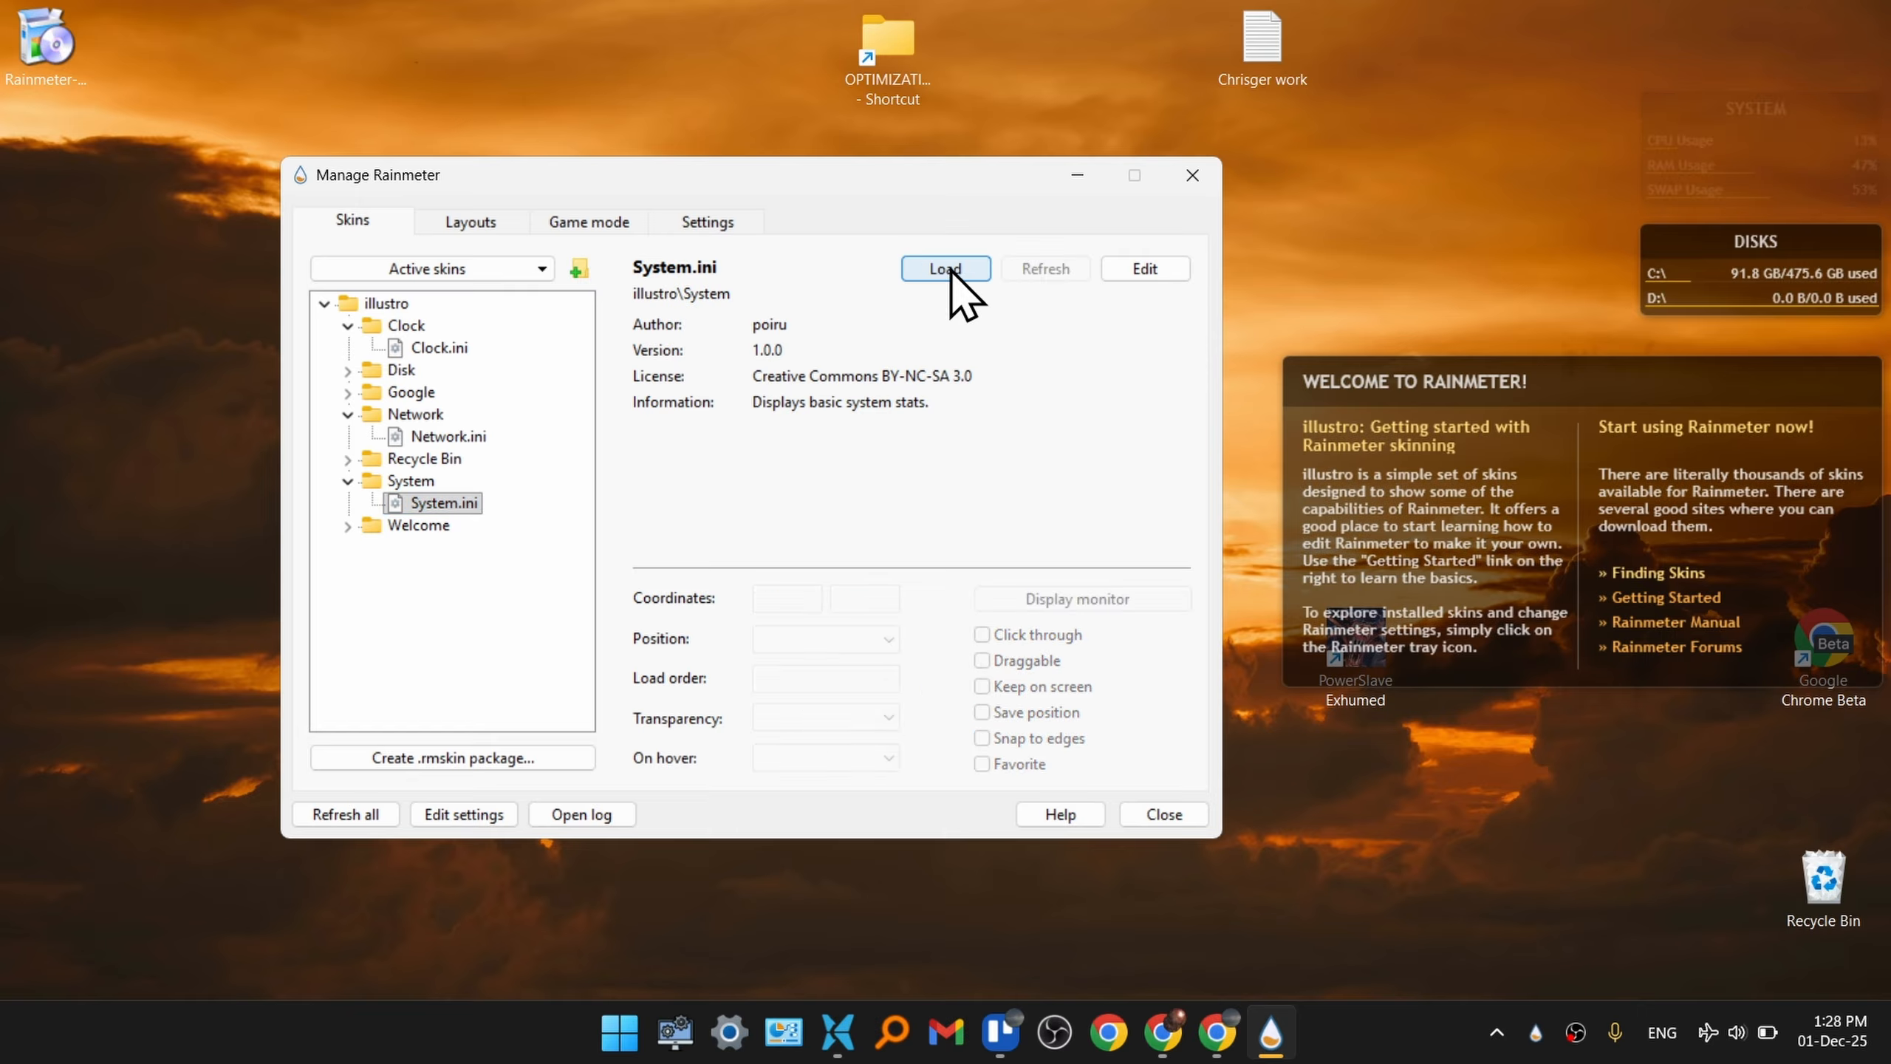
{"action": "left_click", "coordinate": [951, 278]}
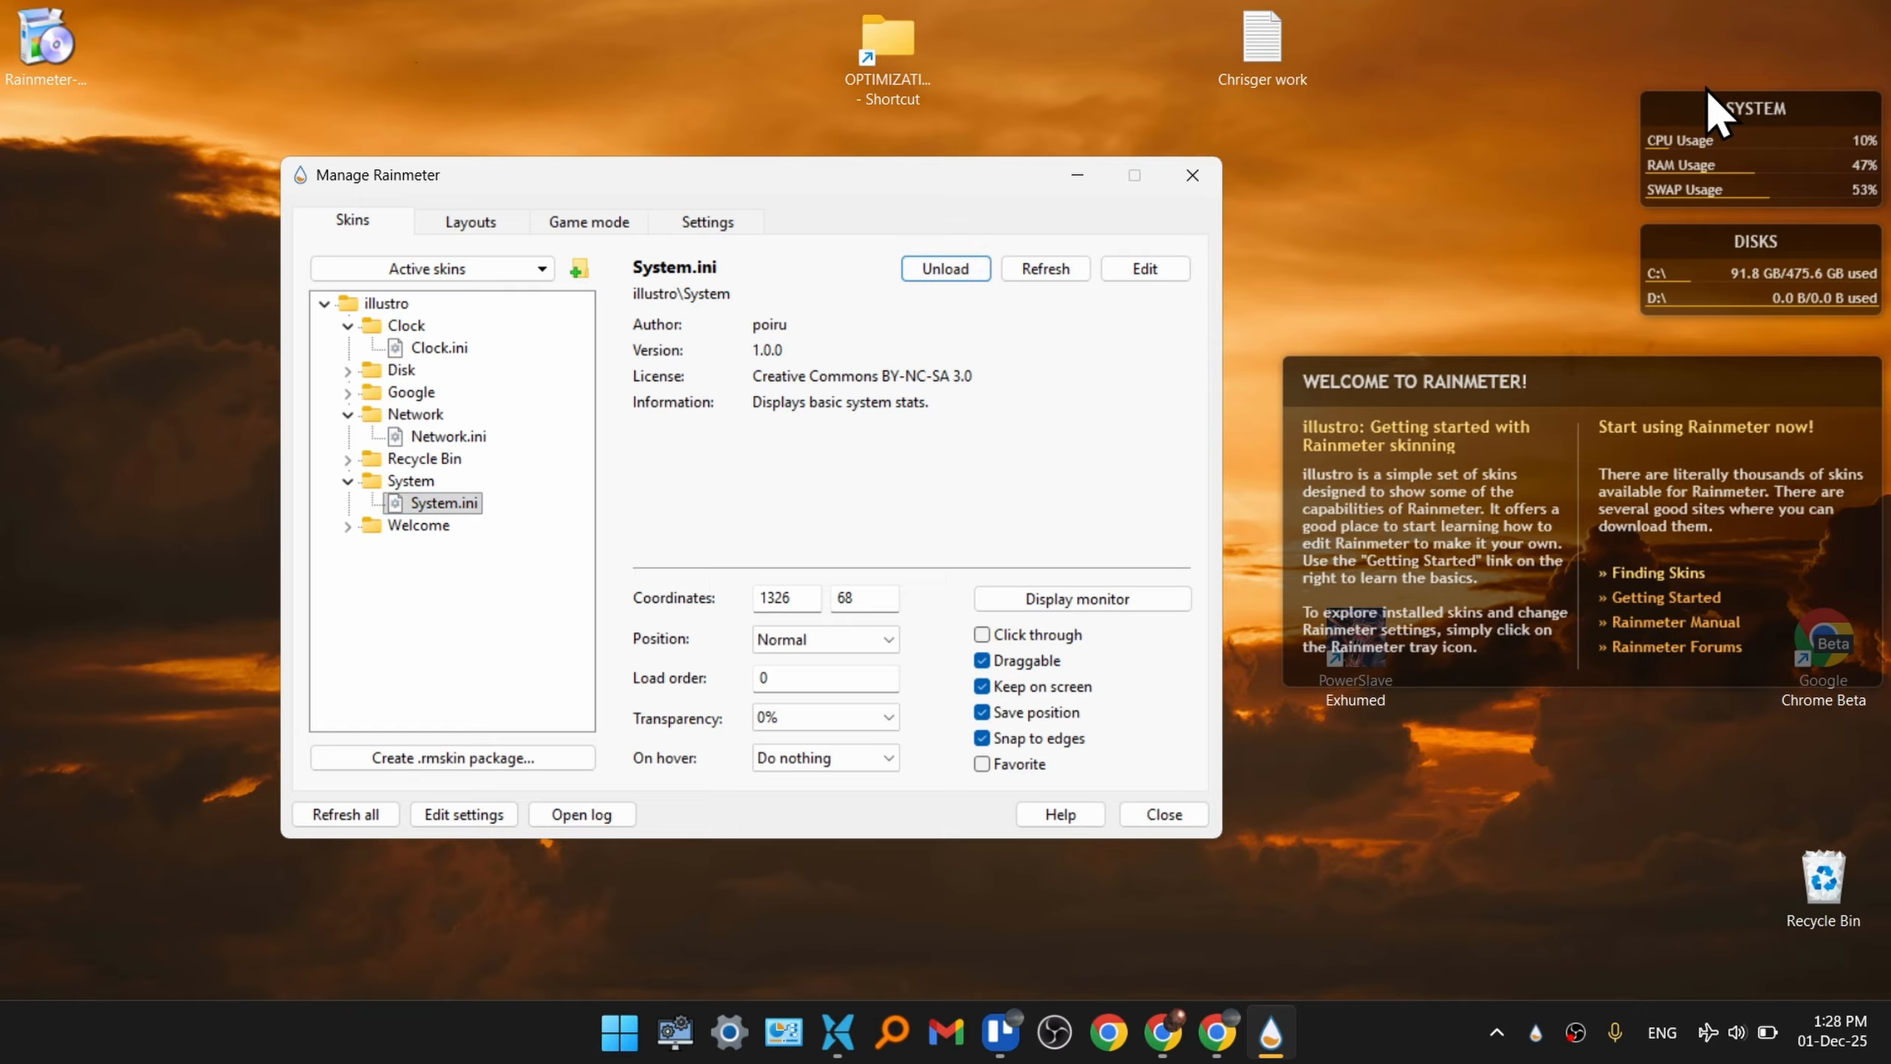
{"action": "left_click_drag", "start_coordinate": [1766, 120], "coordinate": [1769, 58]}
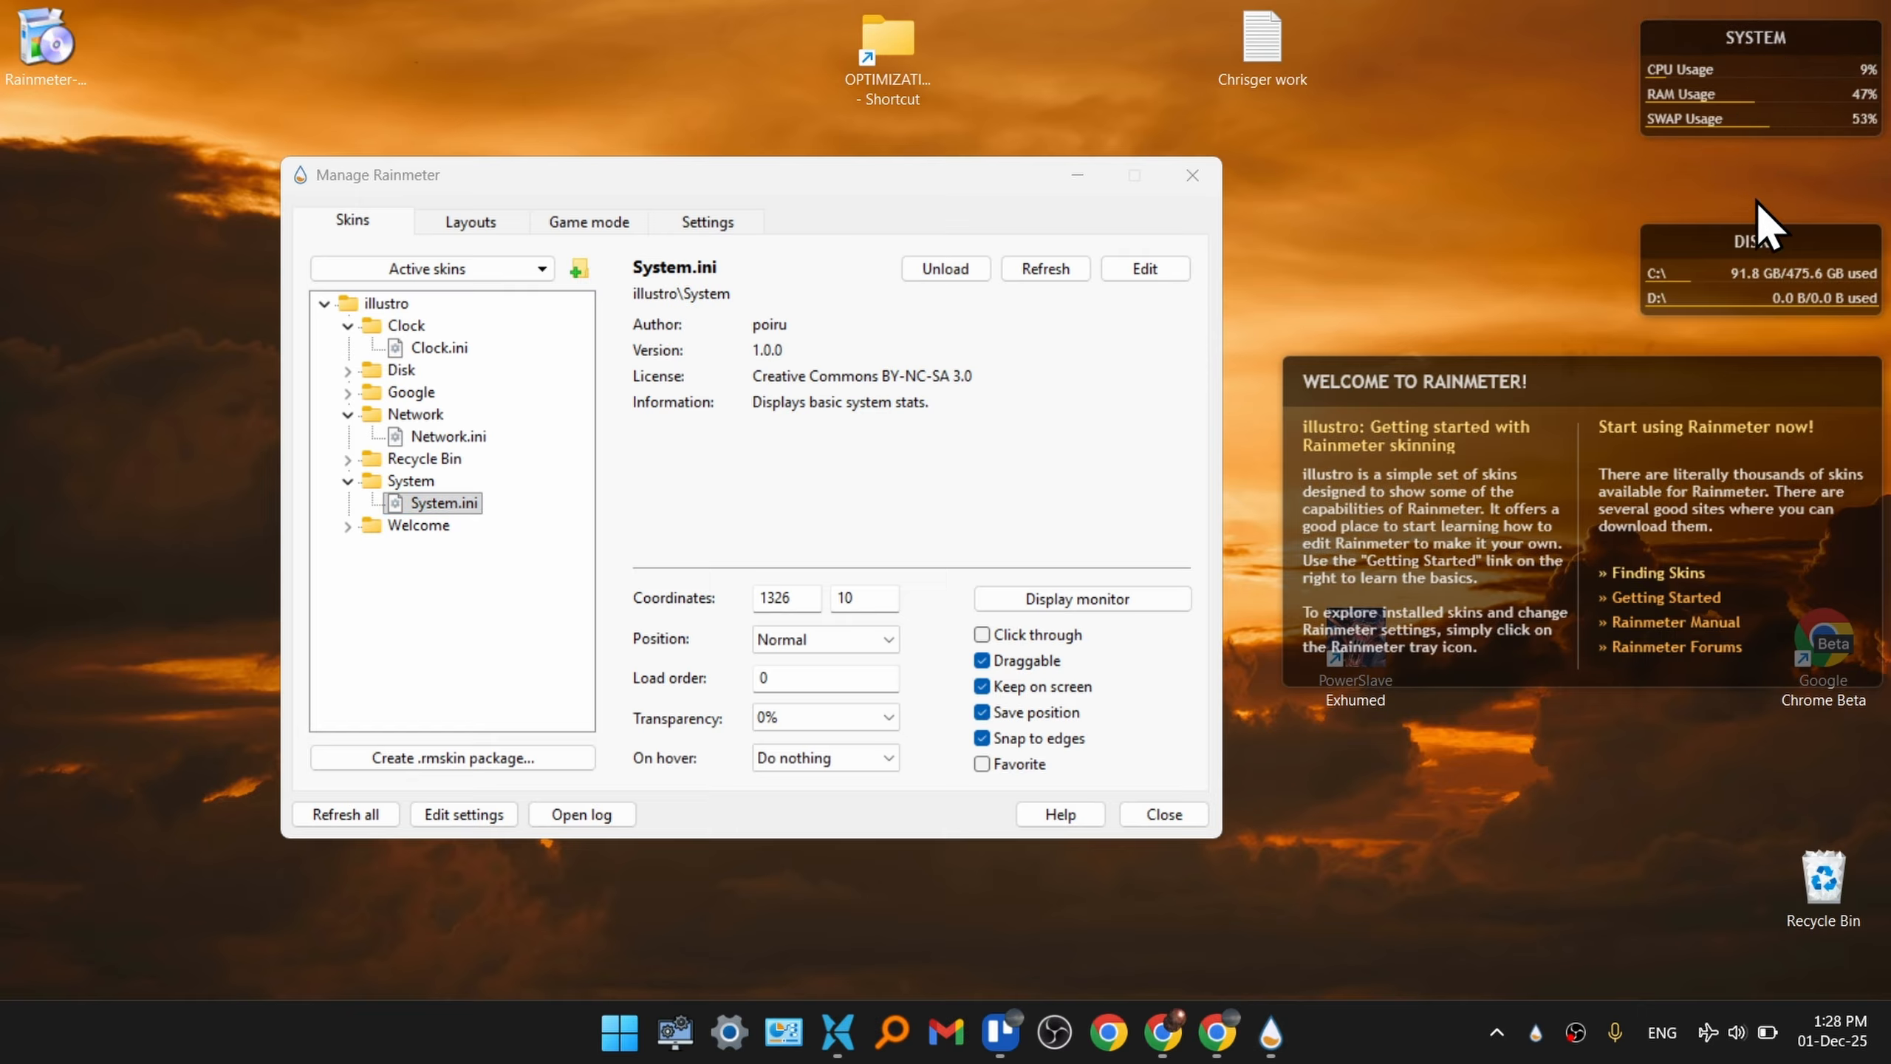
- Unload the illustro Welcome.ini skin and move the Disks widget up to just below the System widget
{"action": "left_click", "coordinate": [461, 546]}
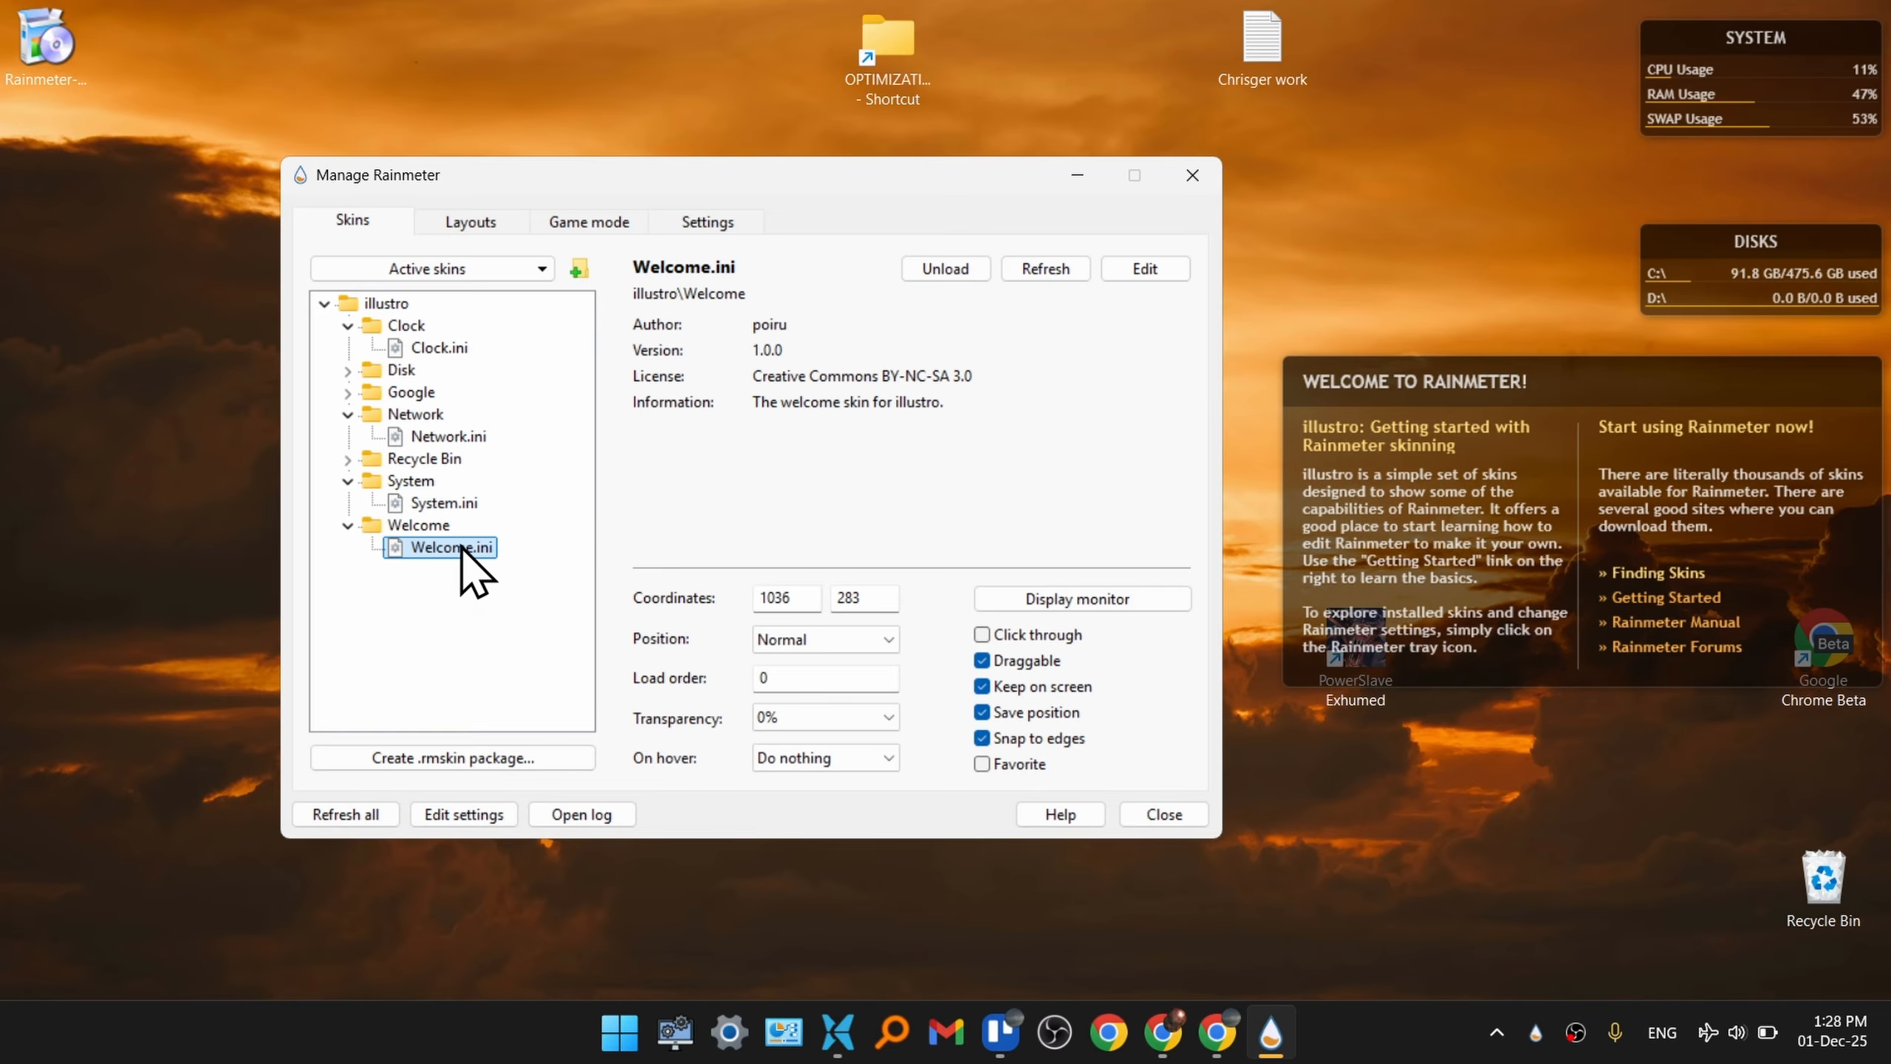
{"action": "left_click", "coordinate": [972, 269]}
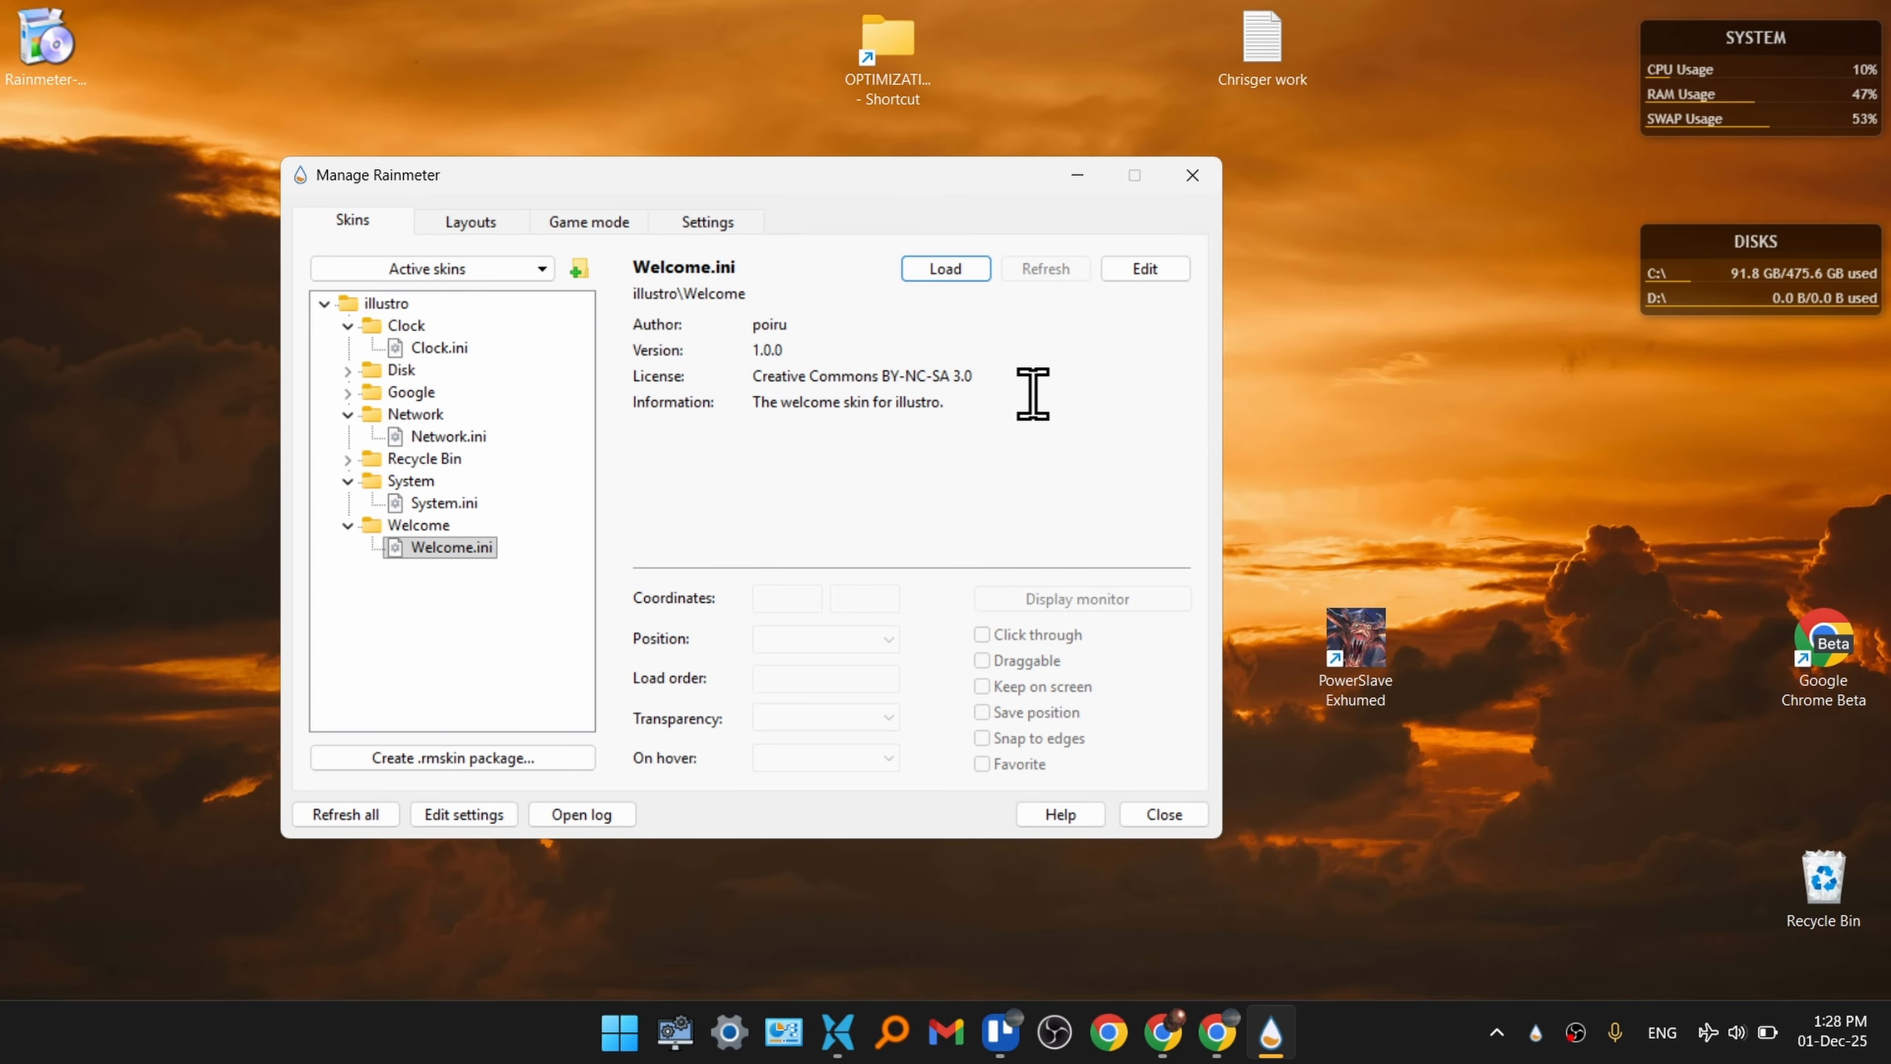
{"action": "mouse_move", "coordinate": [892, 174]}
{"action": "left_mouse_down"}
{"action": "mouse_move", "coordinate": [739, 181]}
{"action": "mouse_move", "coordinate": [917, 170]}
{"action": "left_mouse_up"}
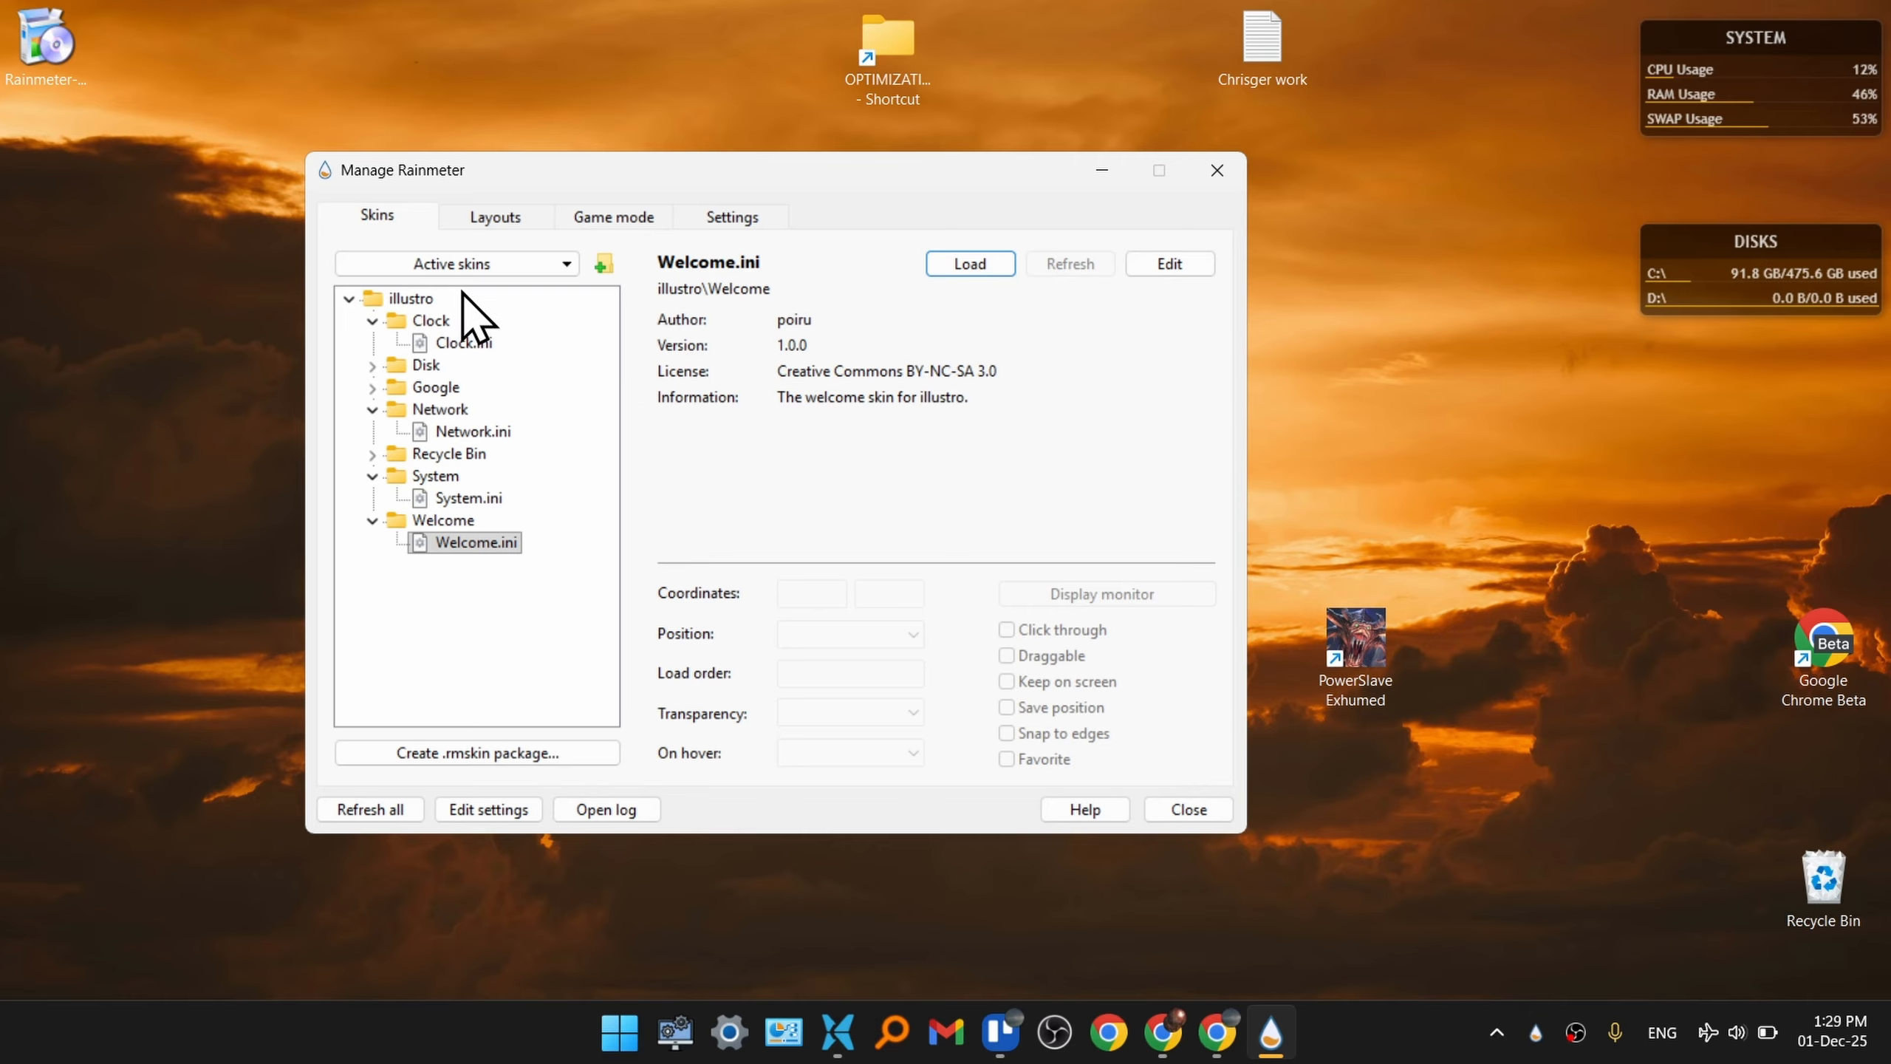
{"action": "left_click_drag", "start_coordinate": [1767, 248], "coordinate": [1773, 190]}
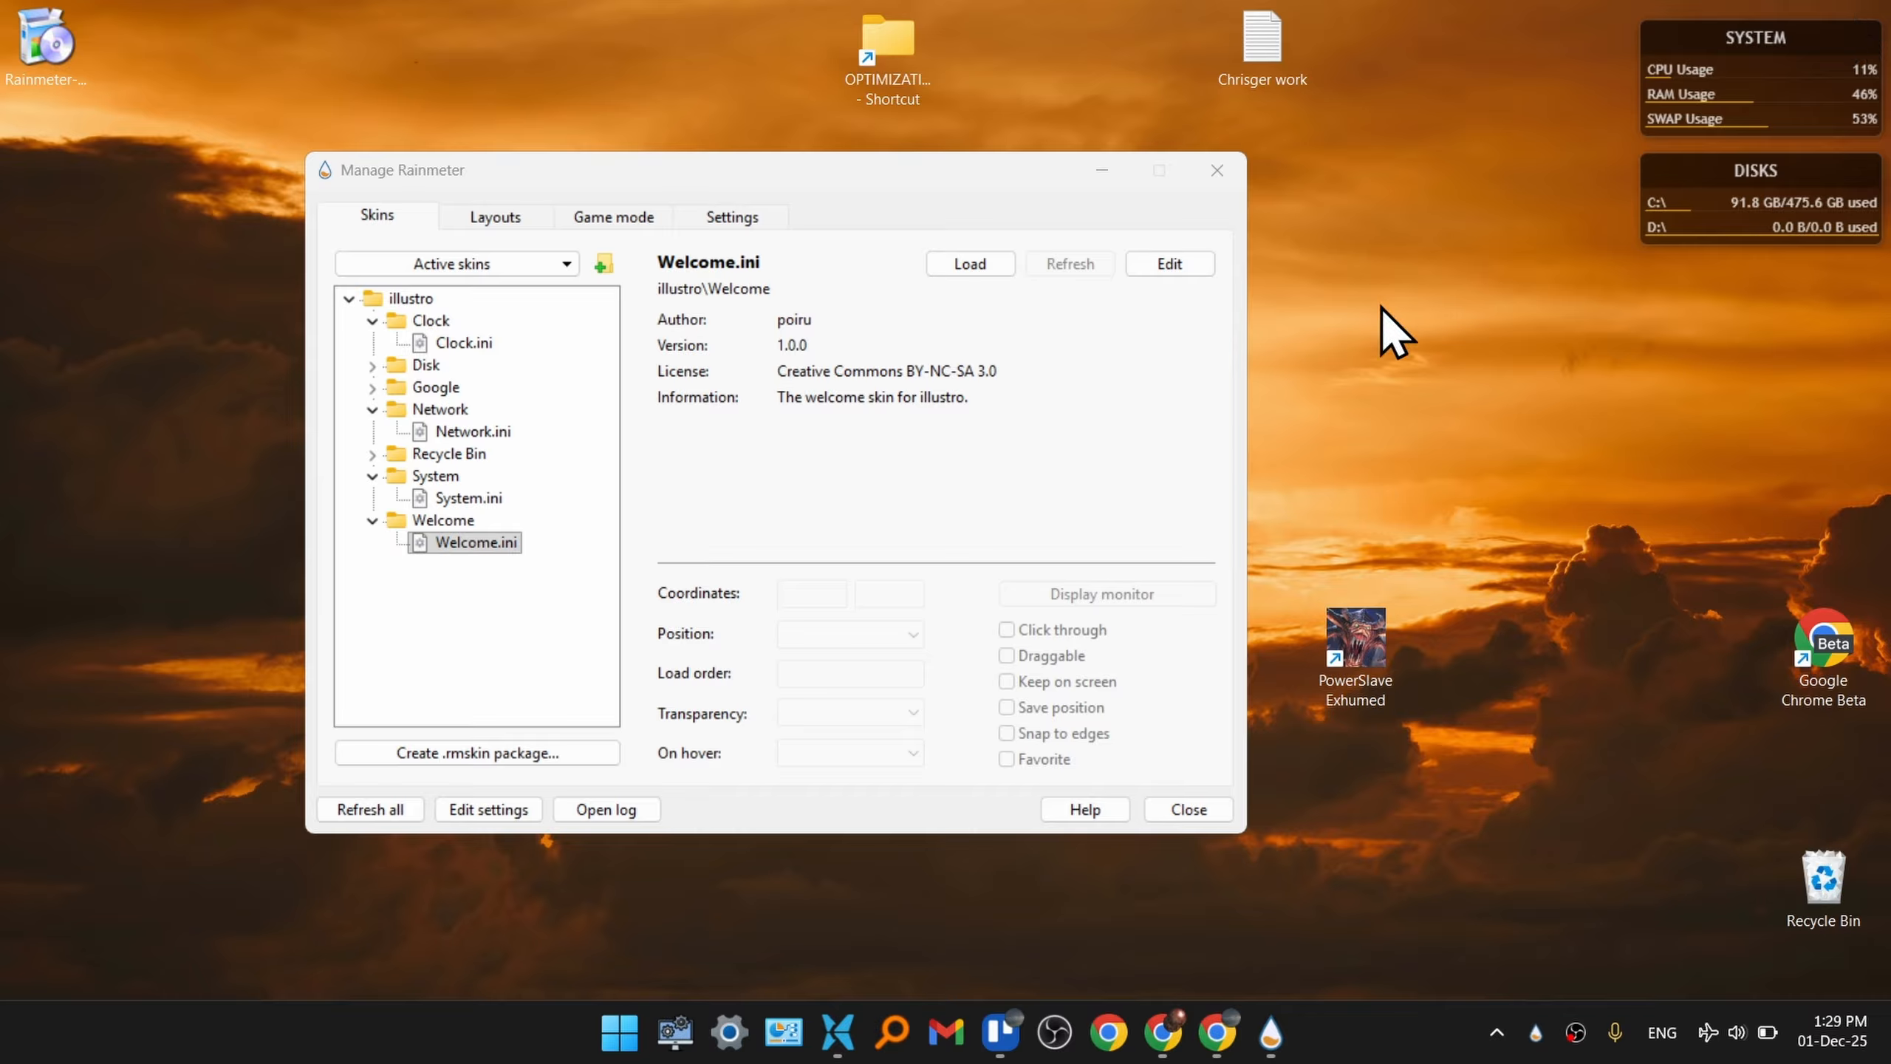
- Load the Welcome.ini skin again and unload it
{"action": "left_click", "coordinate": [995, 262]}
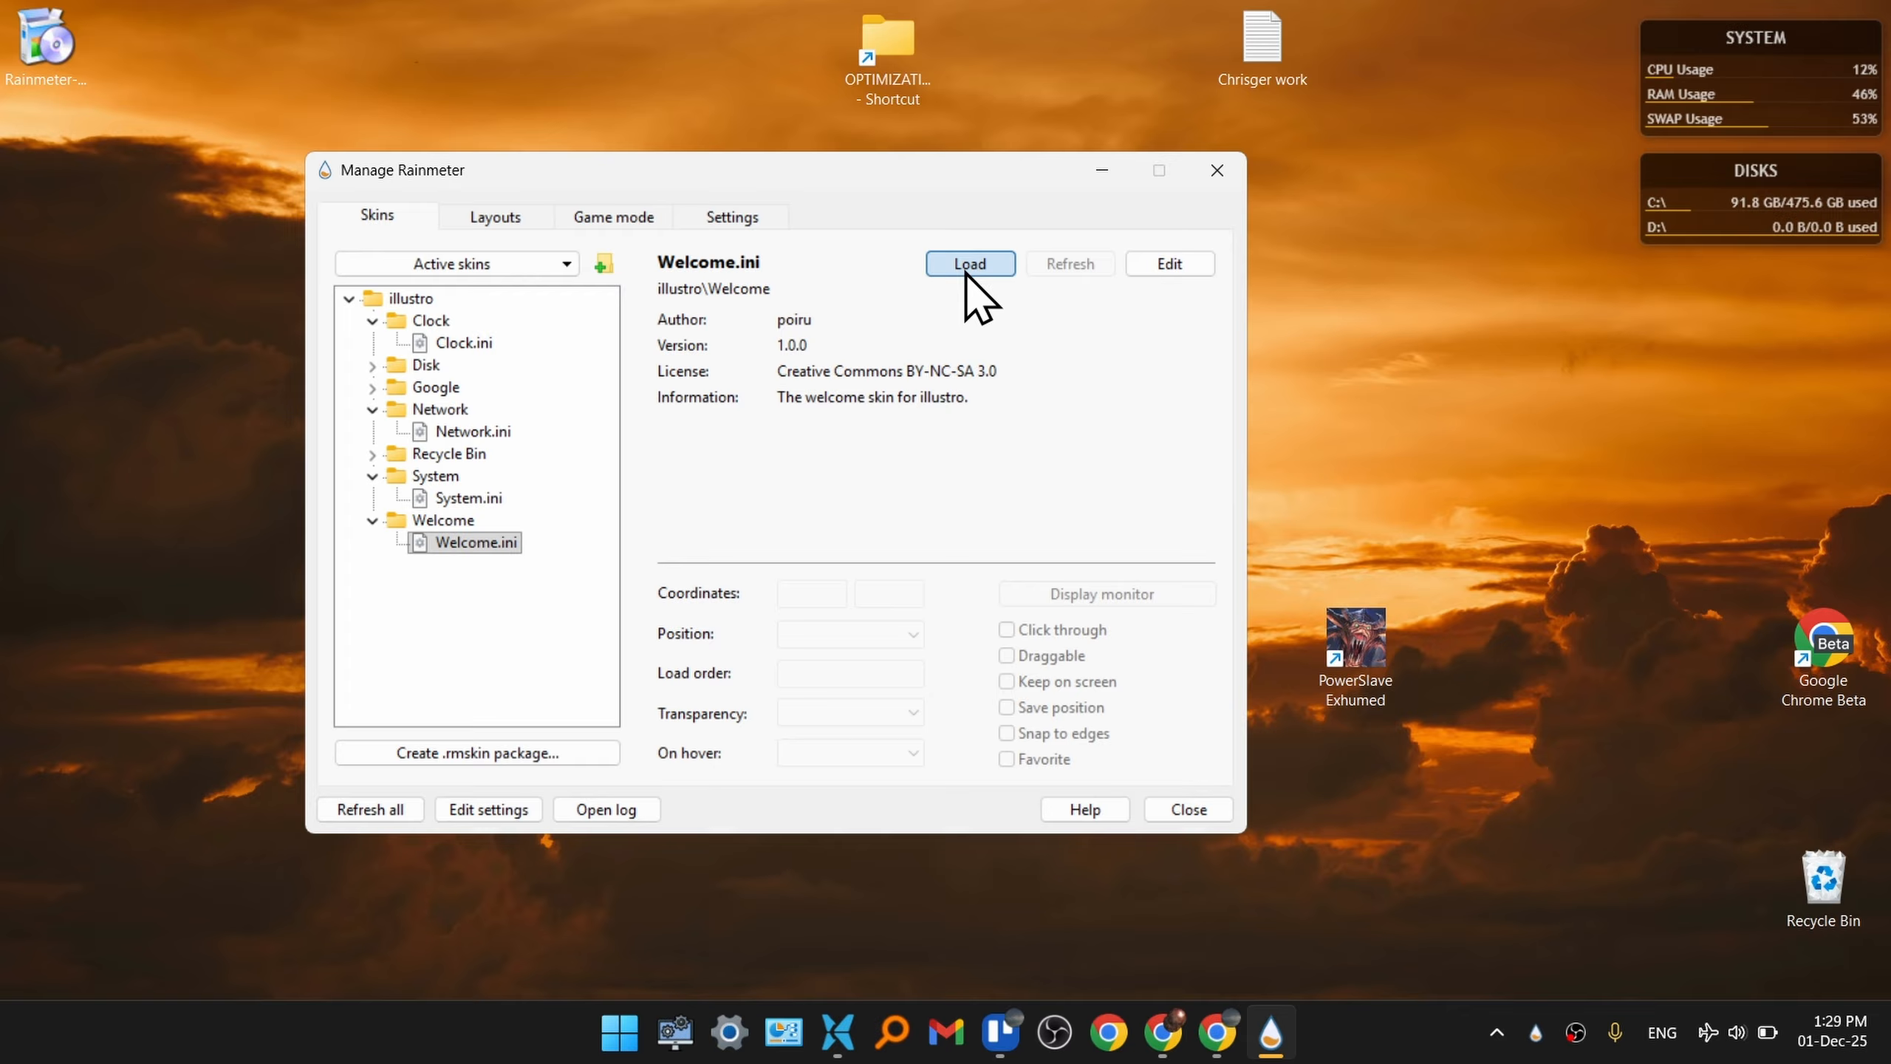
{"action": "left_click", "coordinate": [975, 267]}
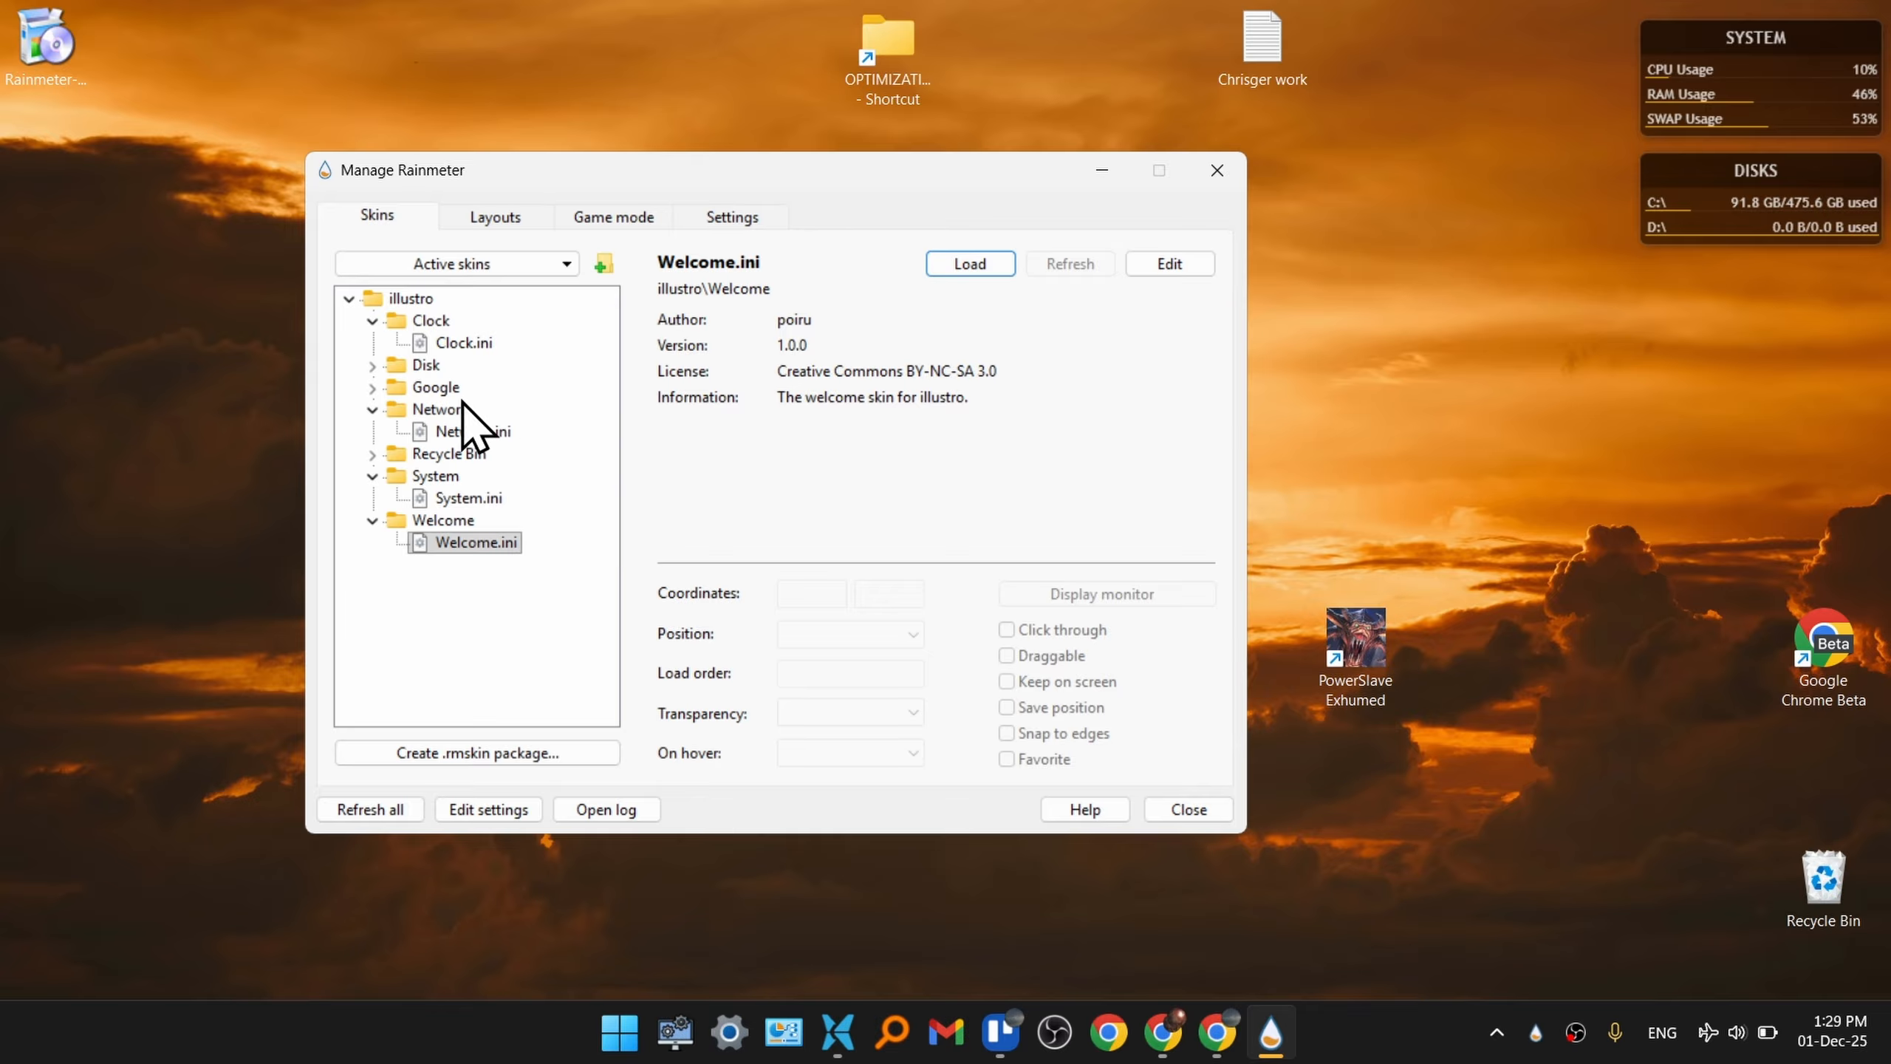
- Load the illustro 1 Disk.ini skin and unload it to remove the disk widget from the desktop
{"action": "left_click", "coordinate": [373, 365]}
{"action": "left_click", "coordinate": [467, 387]}
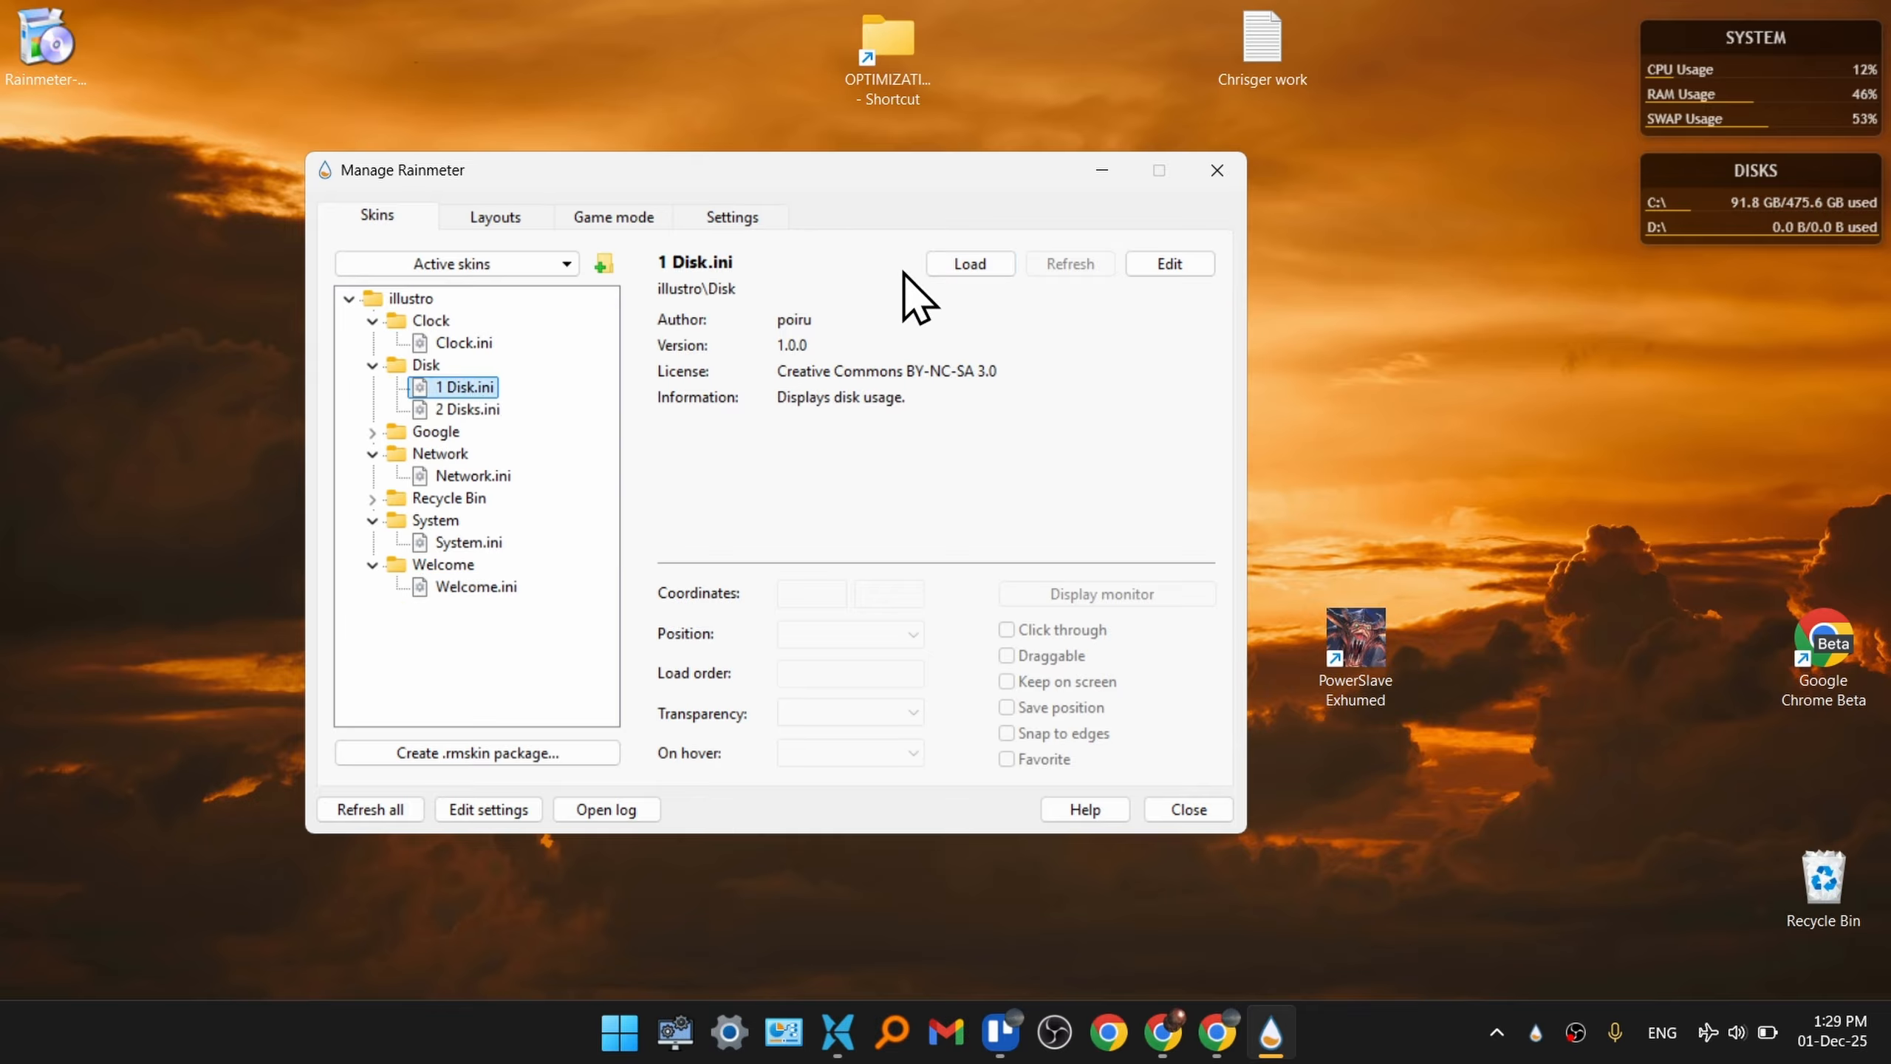
{"action": "double_click", "coordinate": [957, 266]}
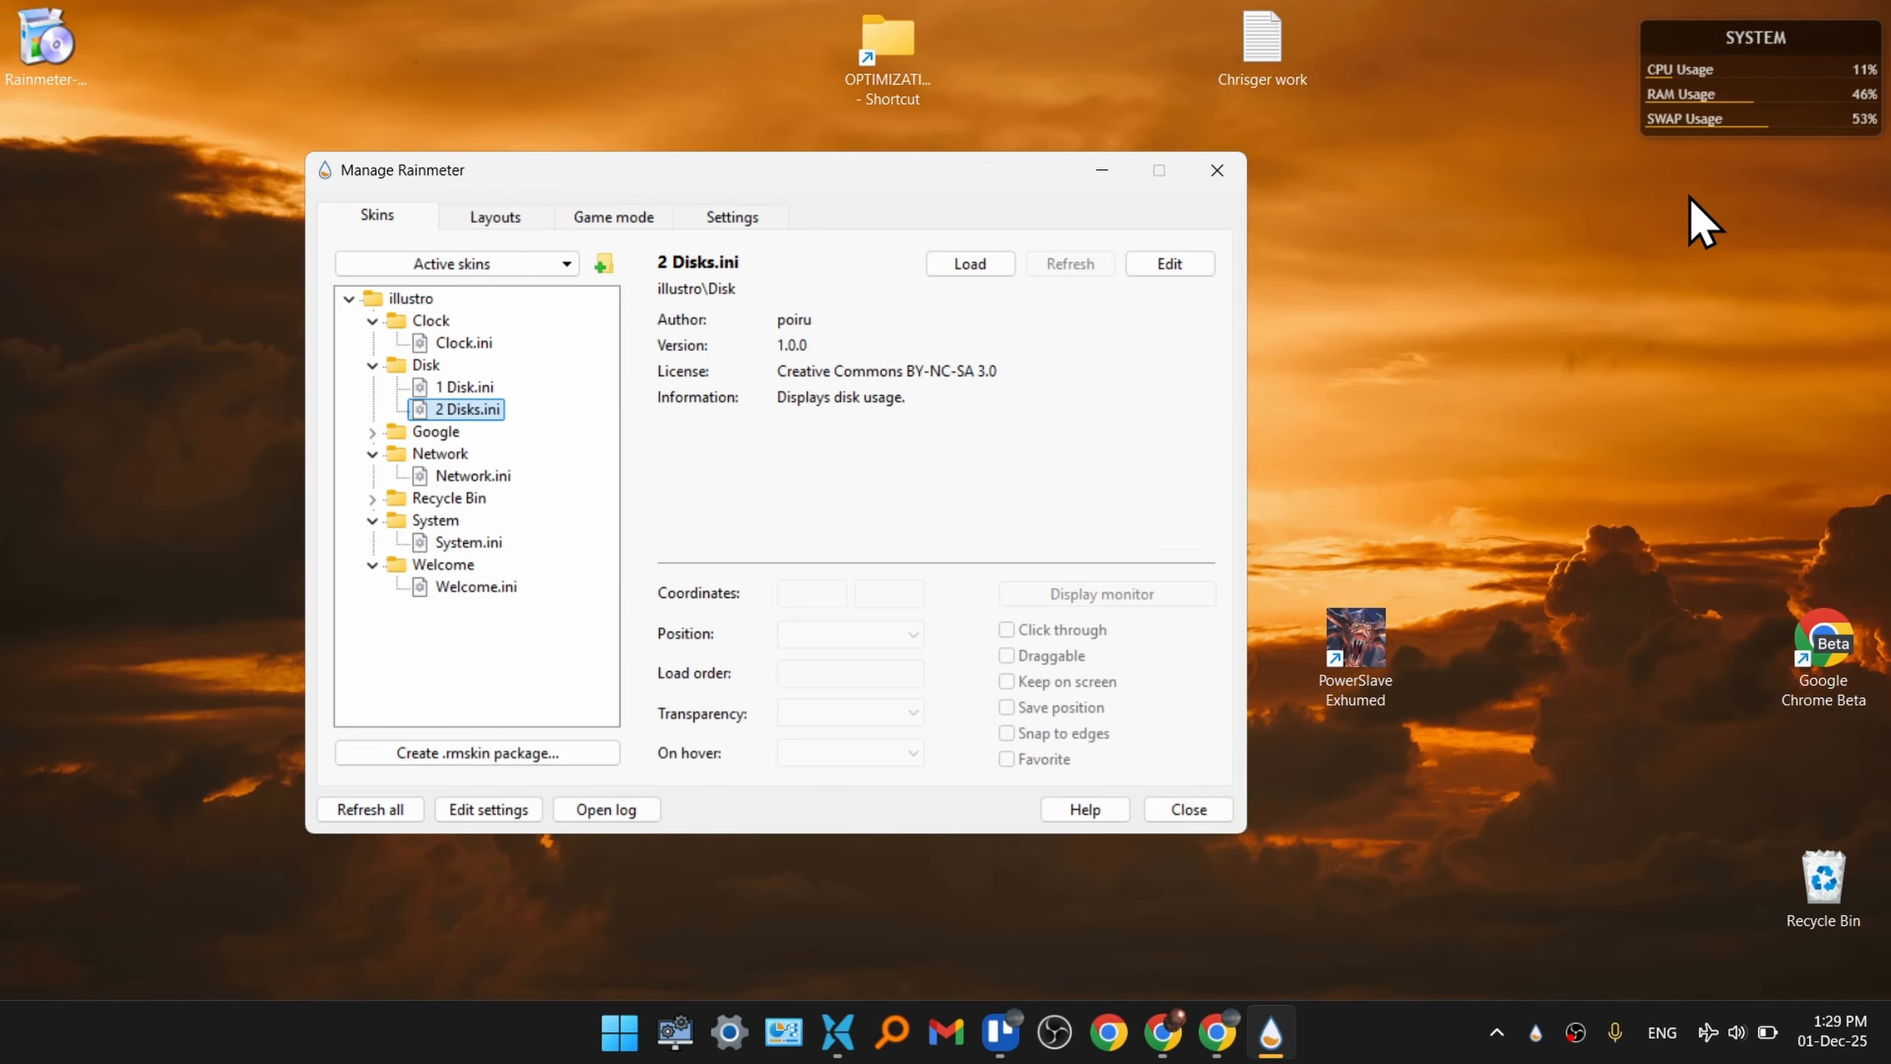
- Switch to Chrome, search the web for "rainmeter hub" and open the RainmeterHub website
{"action": "left_click", "coordinate": [1168, 1024]}
{"action": "left_click", "coordinate": [537, 76]}
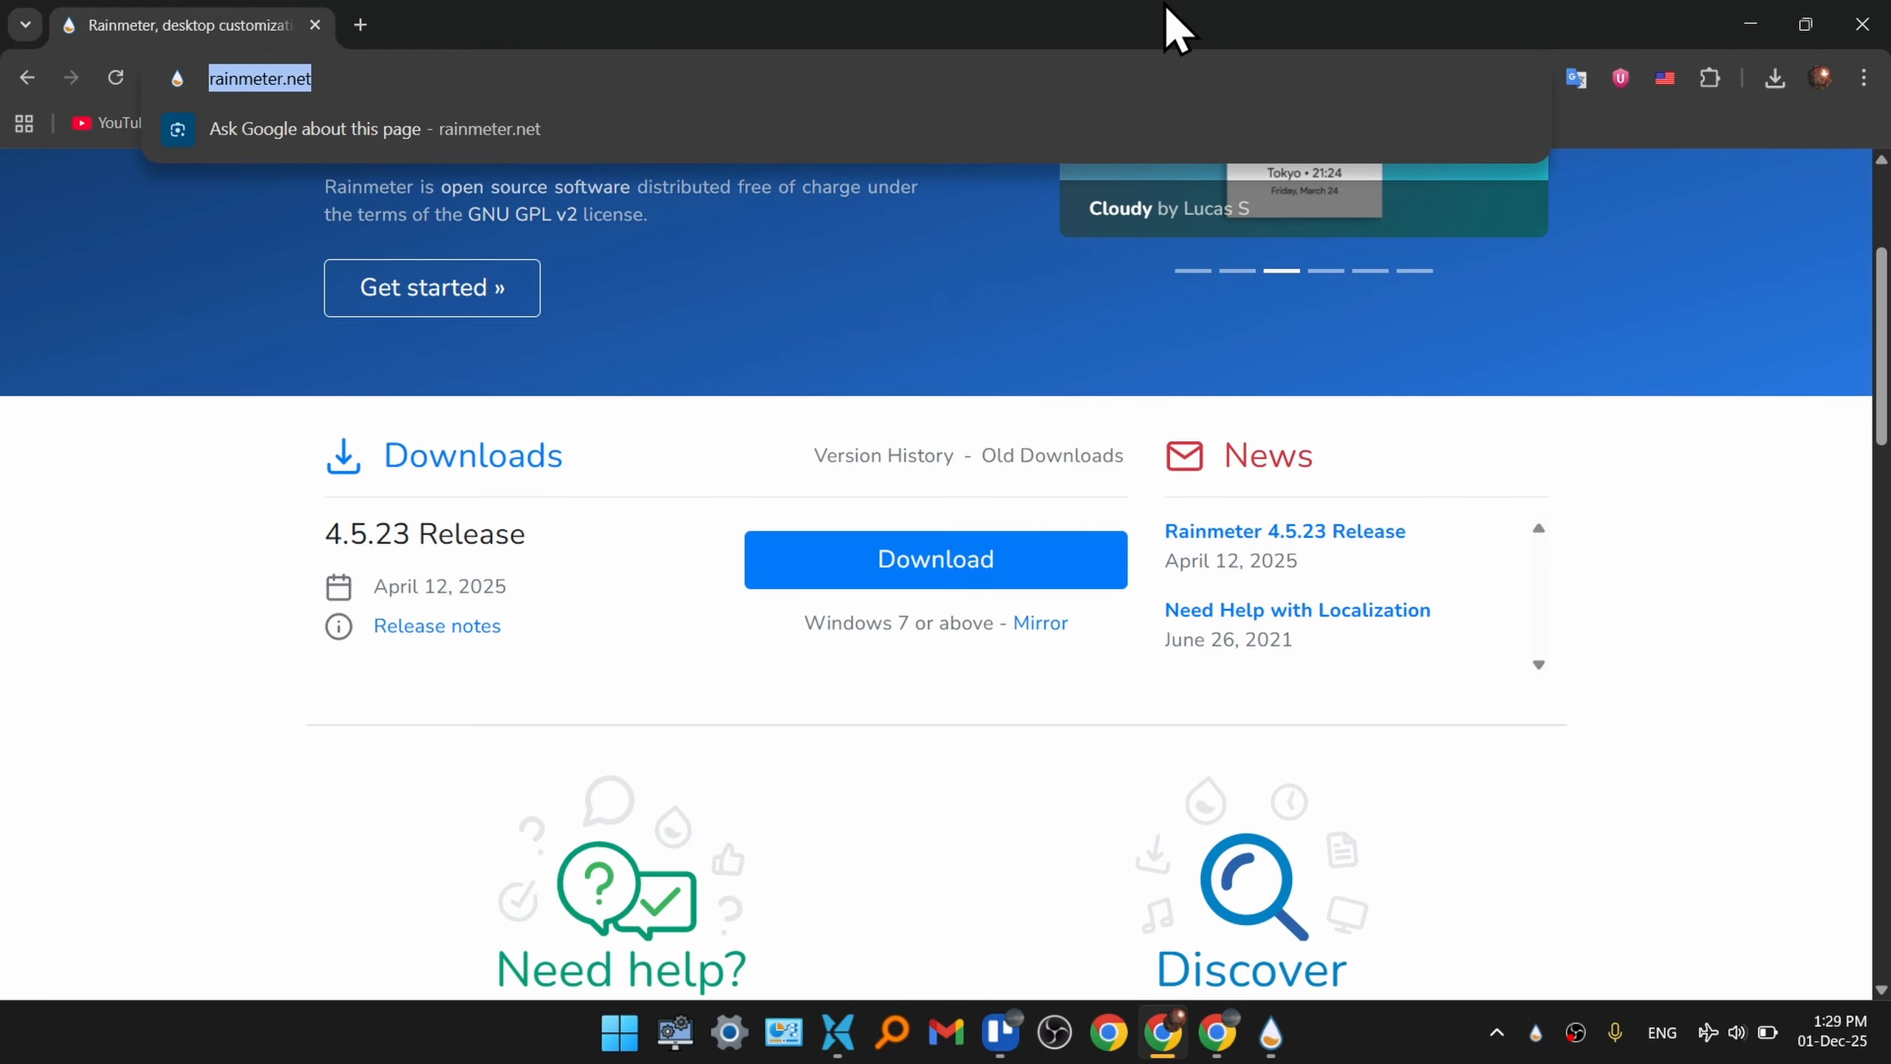
{"action": "type", "text": "rainmeter hub"}
{"action": "key", "text": "Return"}
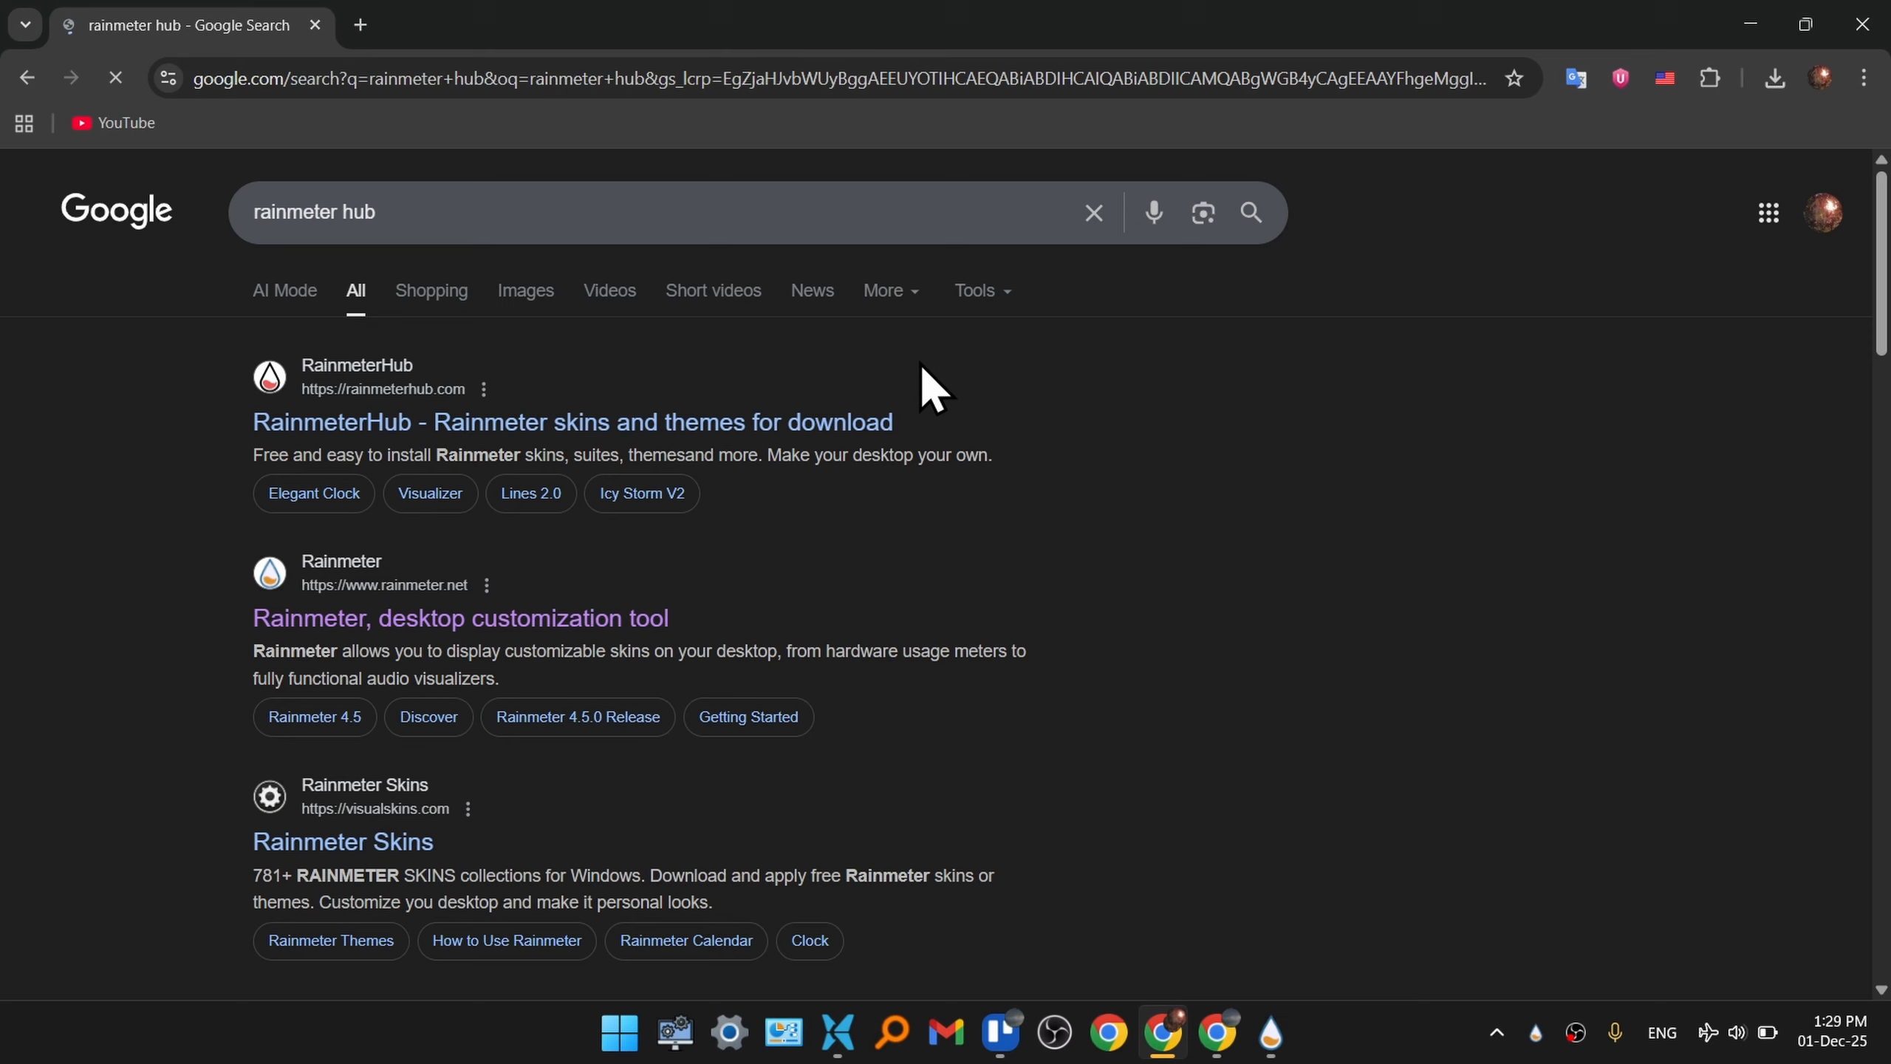
{"action": "left_click", "coordinate": [522, 421]}
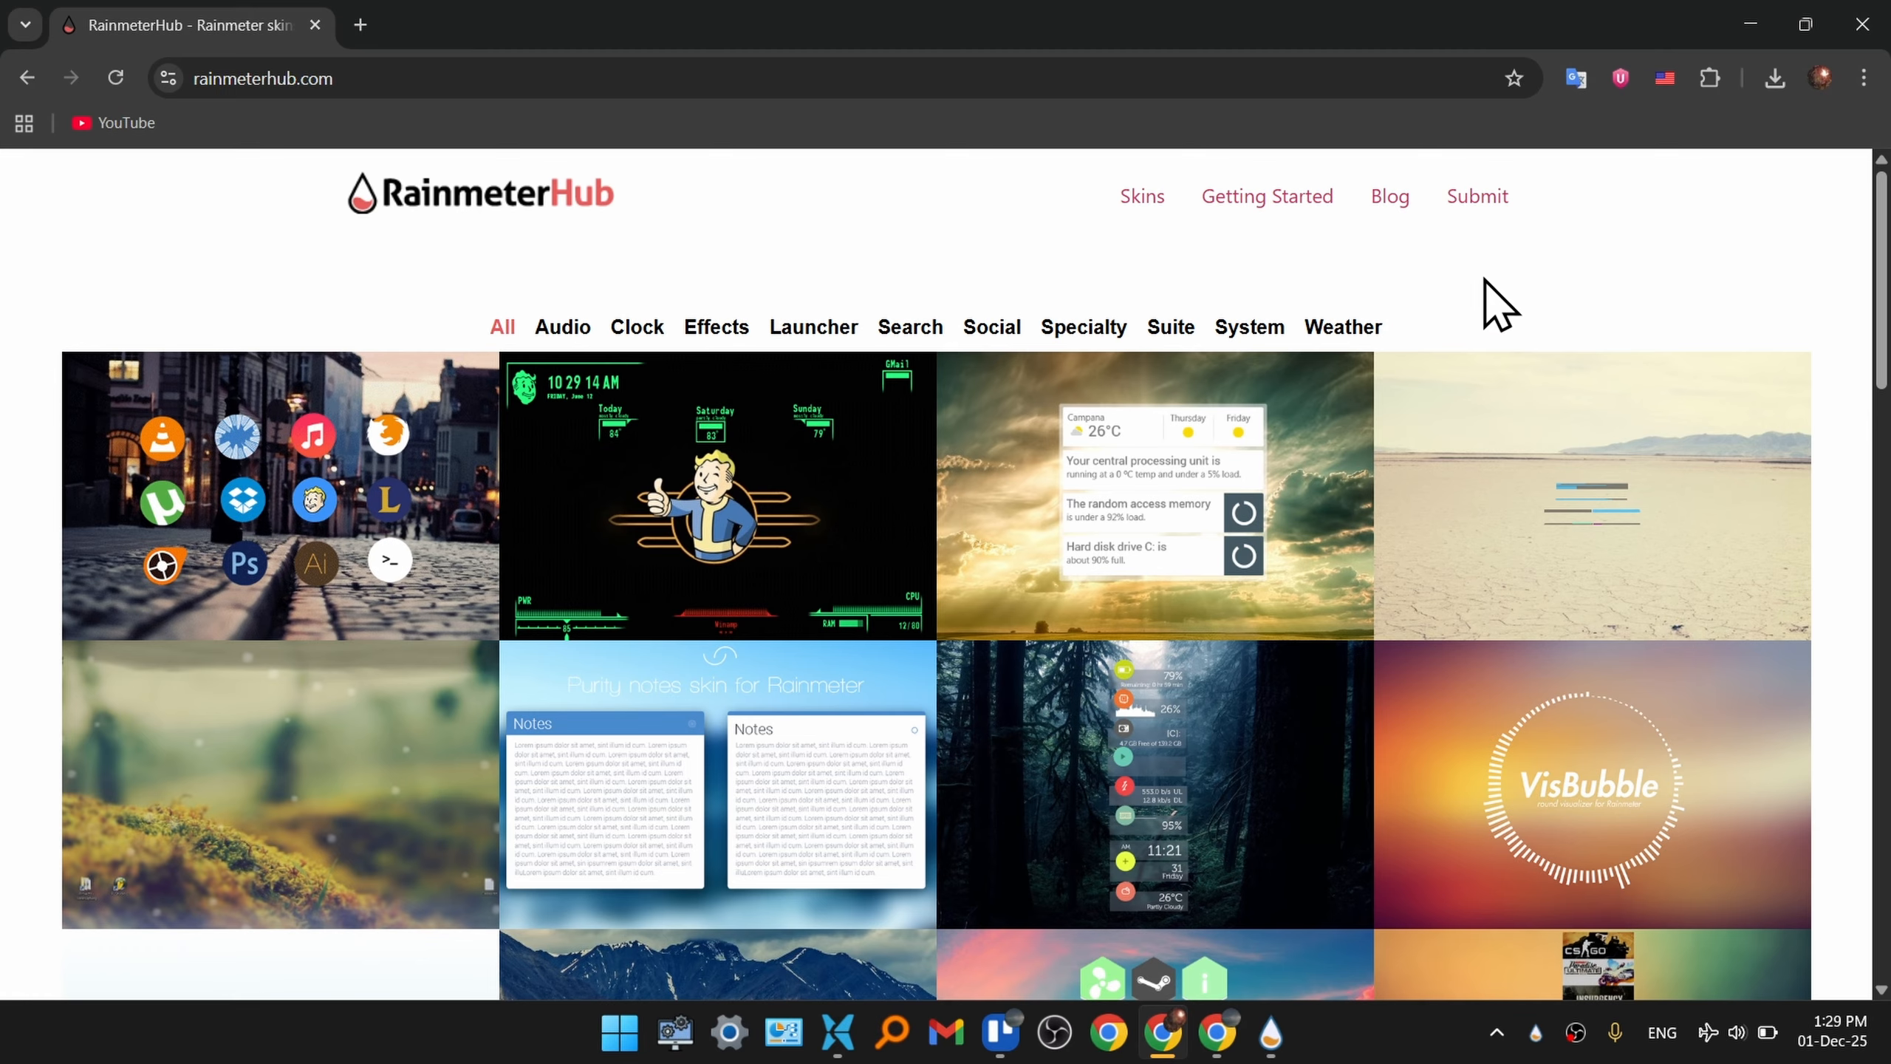
- View the Teensy skin's page on RainmeterHub and return to the skin gallery
{"action": "left_click", "coordinate": [1570, 492]}
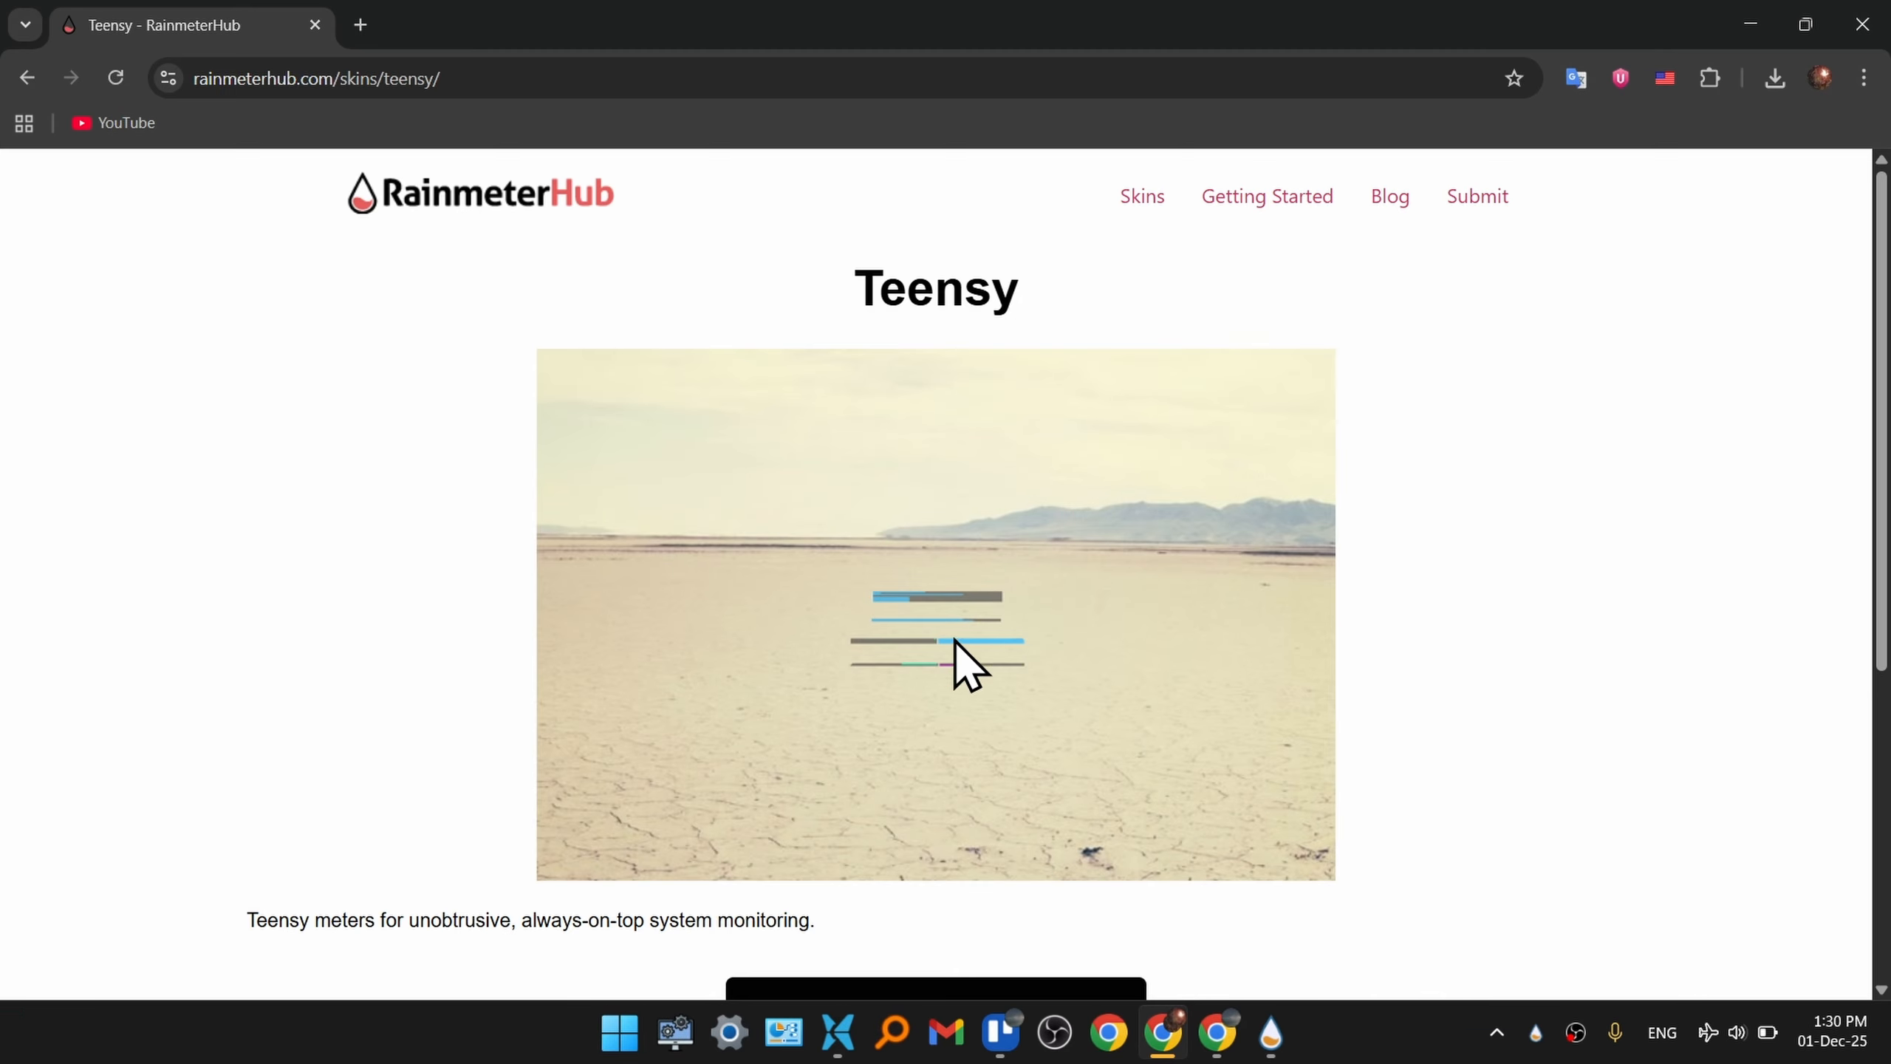
{"action": "scroll", "coordinate": [945, 586], "scroll_direction": "down", "scroll_amount": 3}
{"action": "scroll", "coordinate": [946, 586], "scroll_direction": "up", "scroll_amount": 3}
{"action": "left_click", "coordinate": [17, 89]}
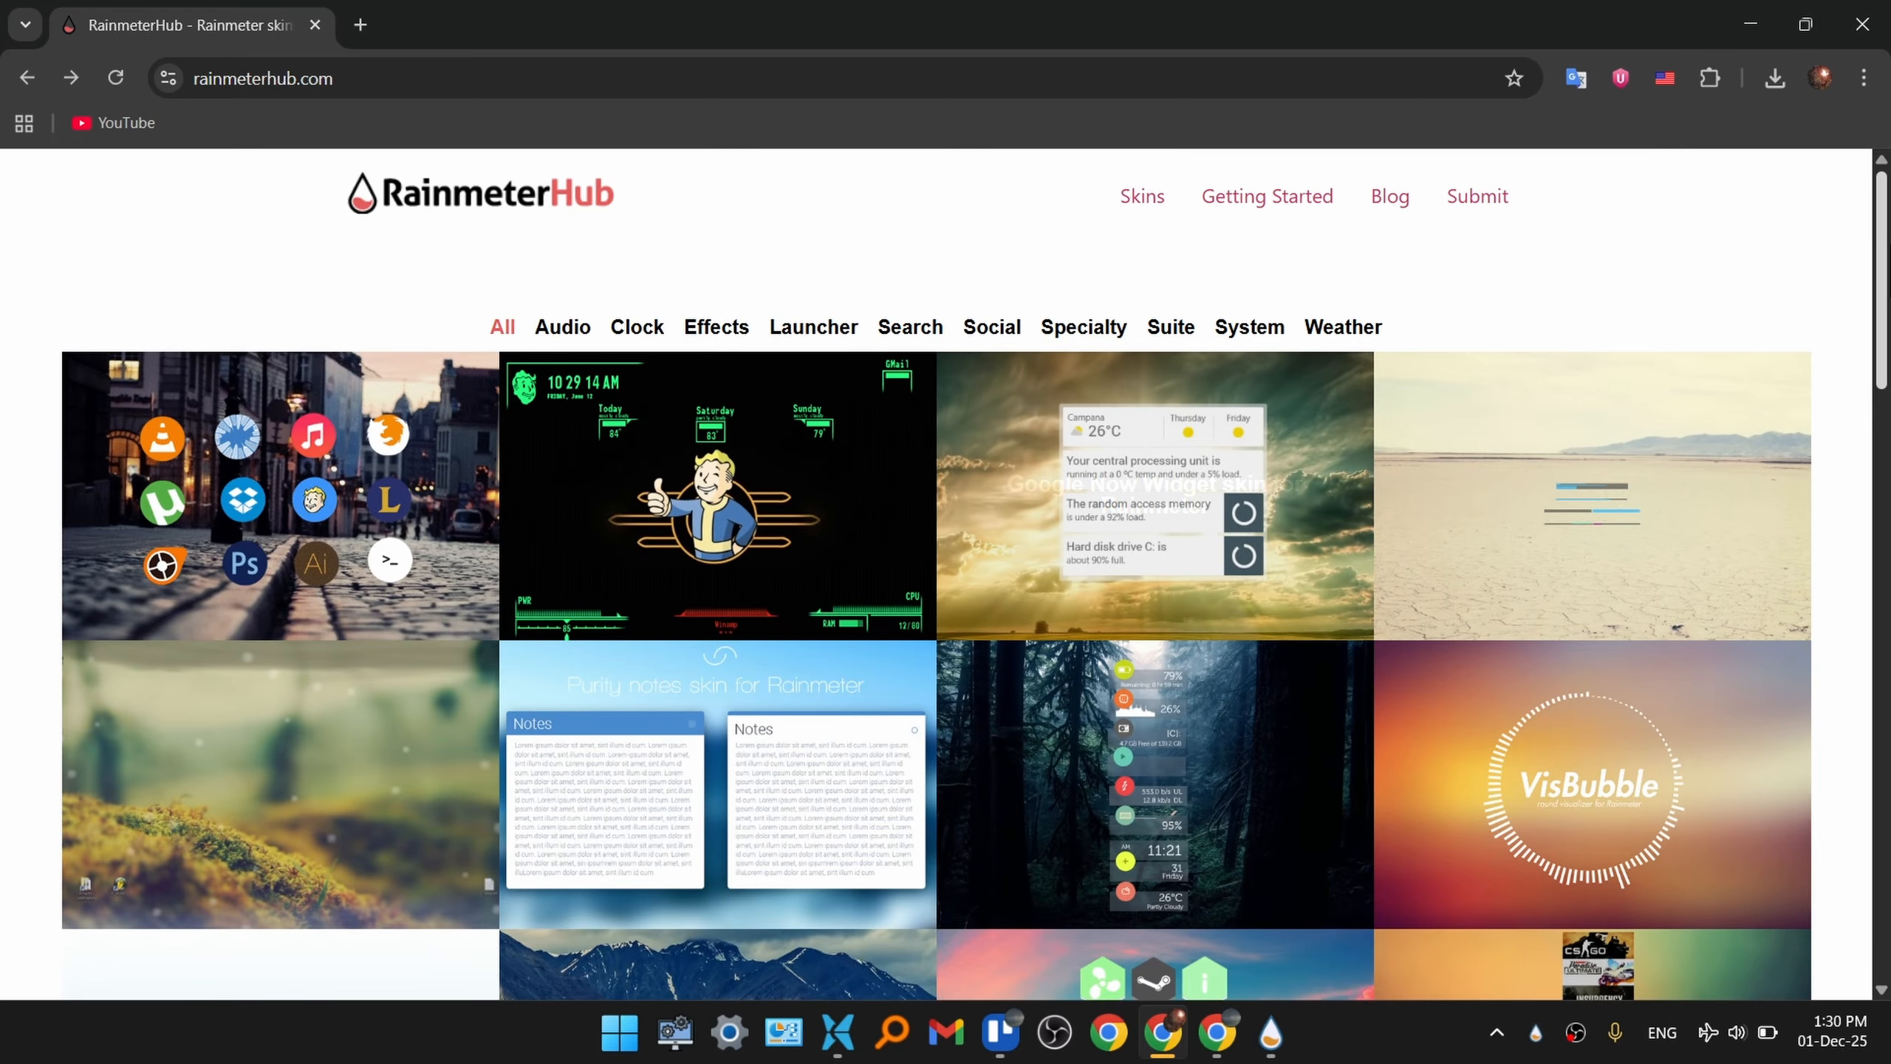
- Find the Elegant Clock skin in the RainmeterHub gallery and download its .rmskin file
{"action": "scroll", "coordinate": [945, 573], "scroll_direction": "down", "scroll_amount": 4}
{"action": "scroll", "coordinate": [946, 573], "scroll_direction": "down", "scroll_amount": 5}
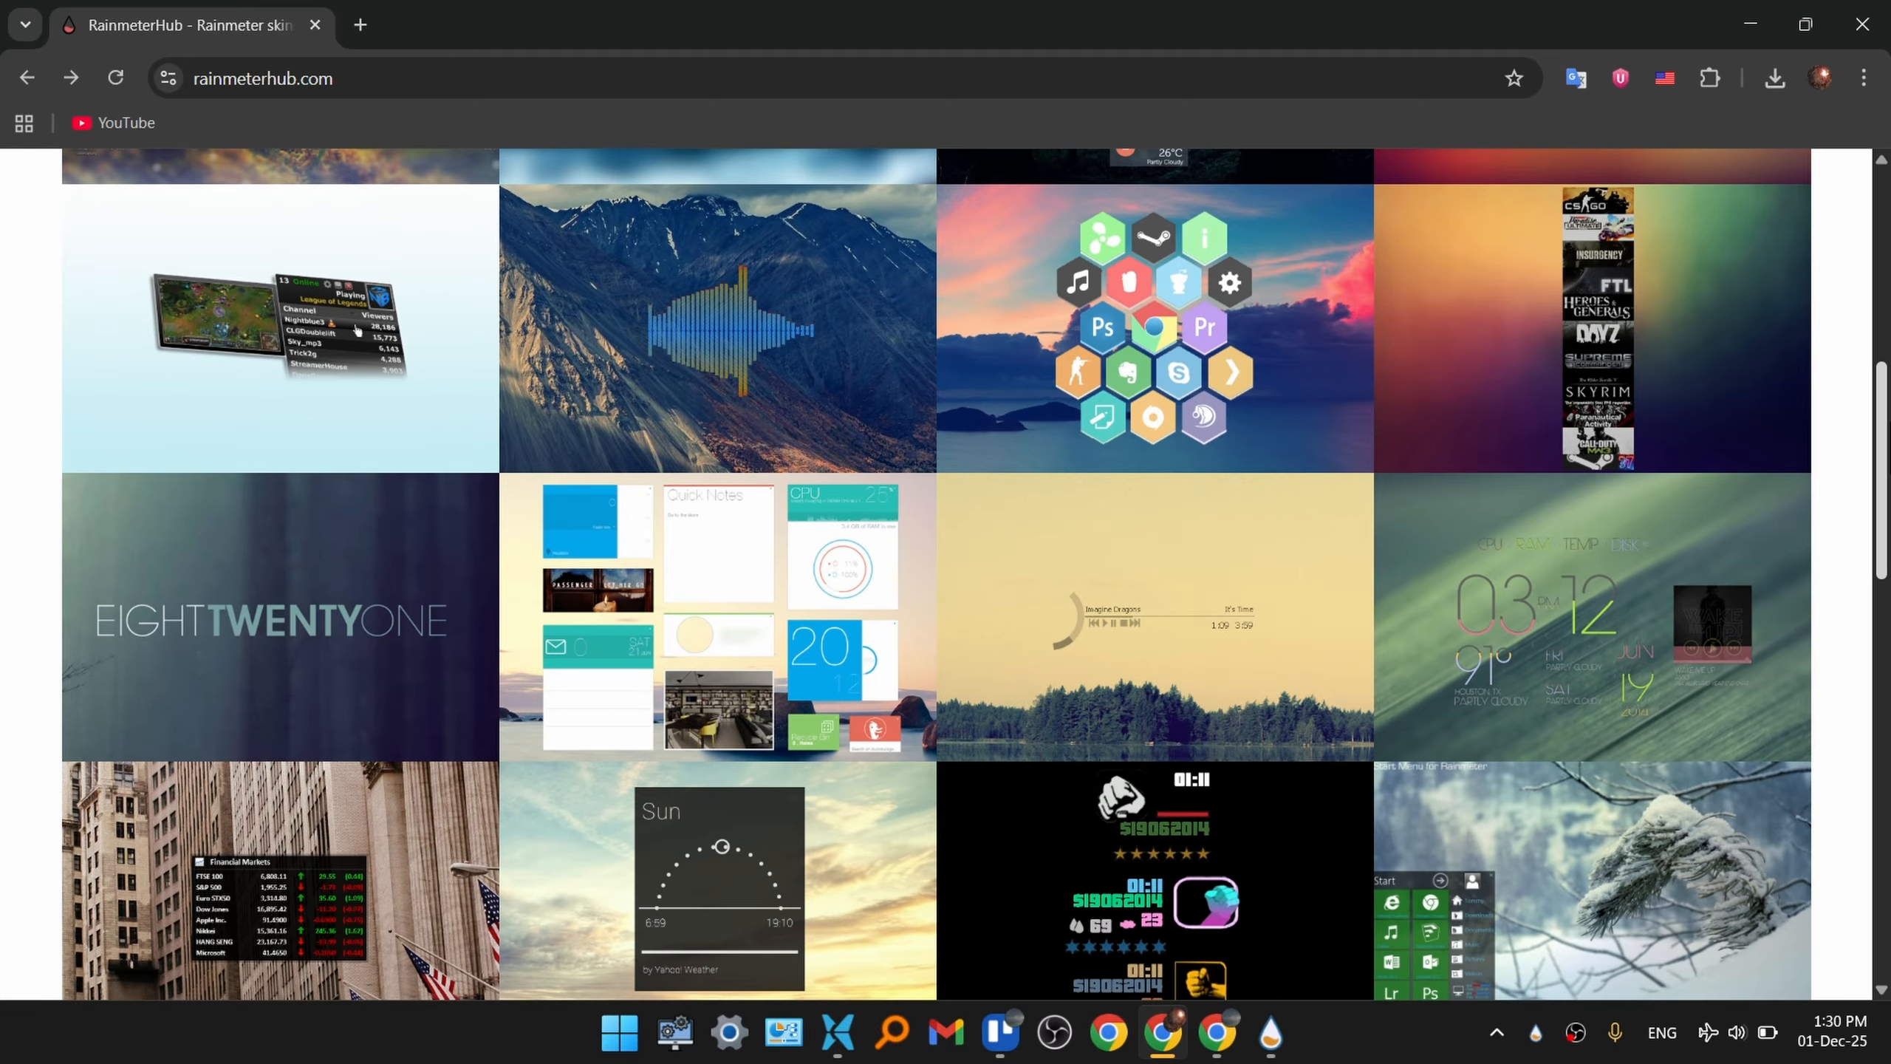
{"action": "scroll", "coordinate": [1765, 709], "scroll_direction": "down", "scroll_amount": 10}
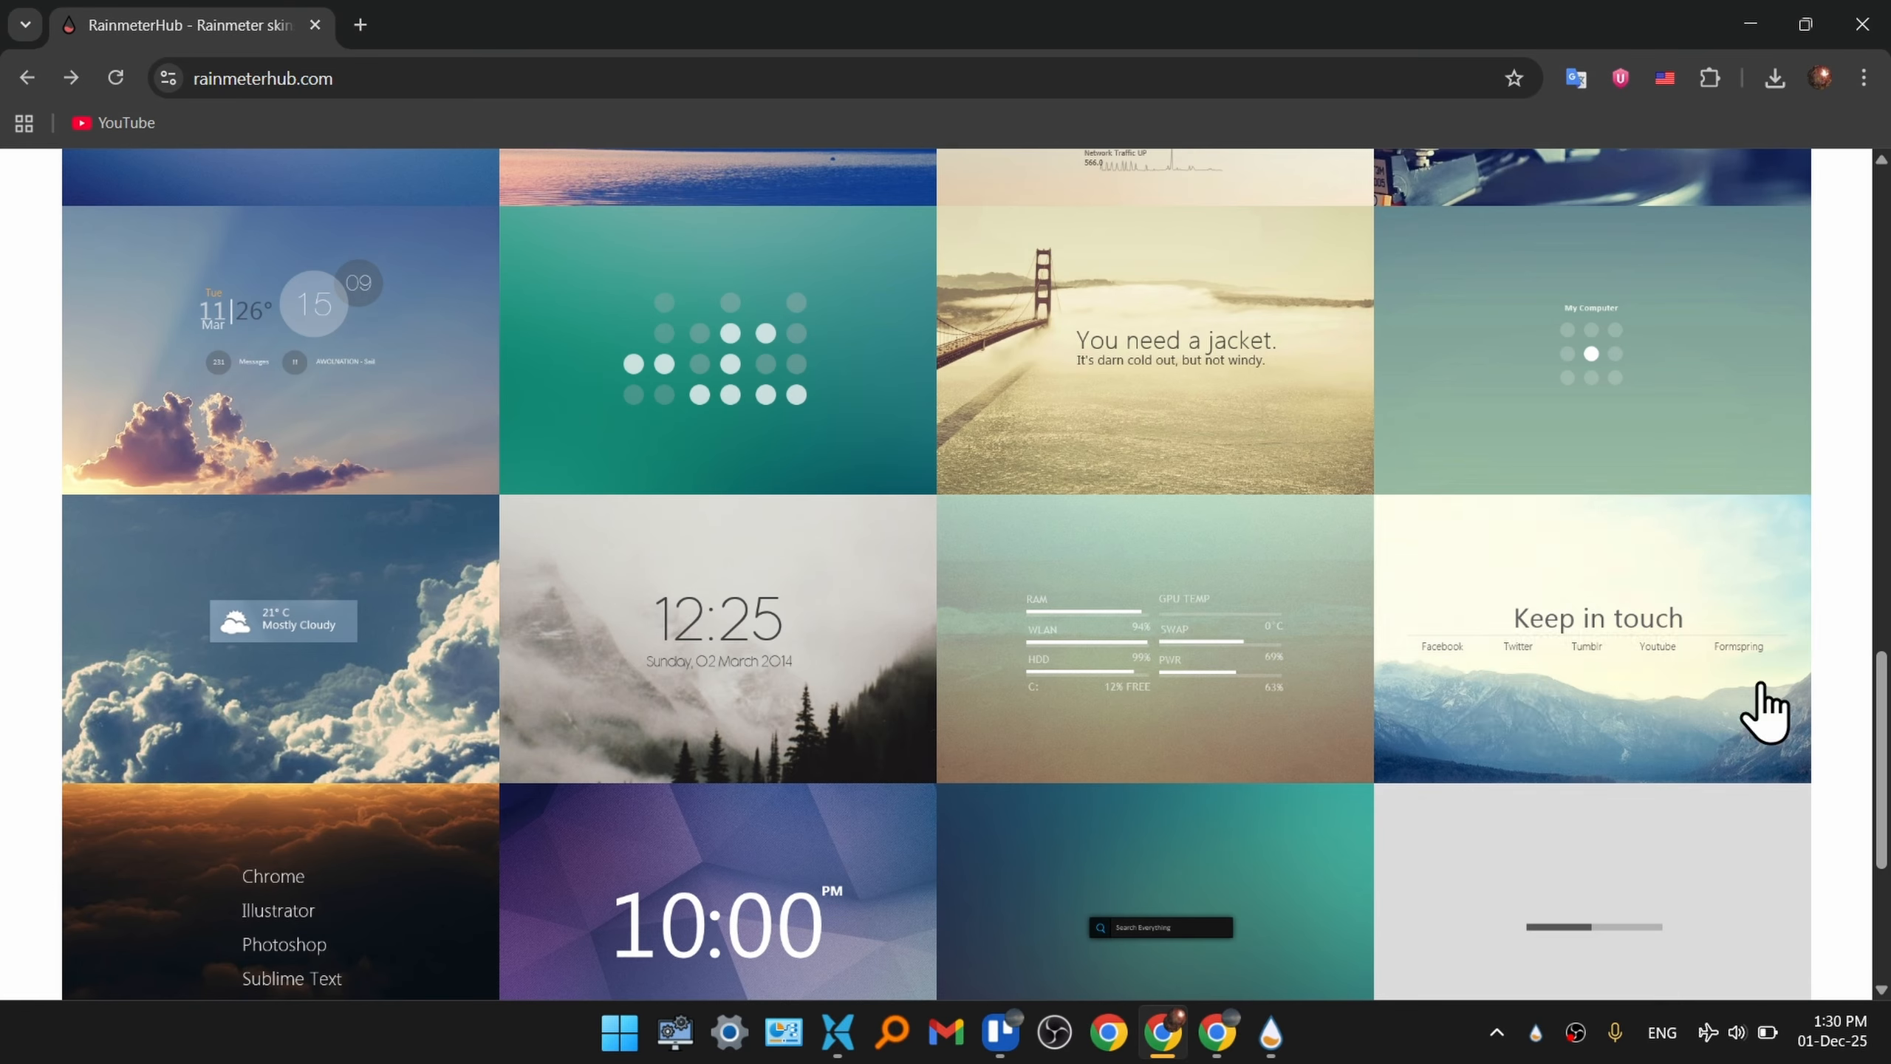
{"action": "left_click", "coordinate": [662, 663]}
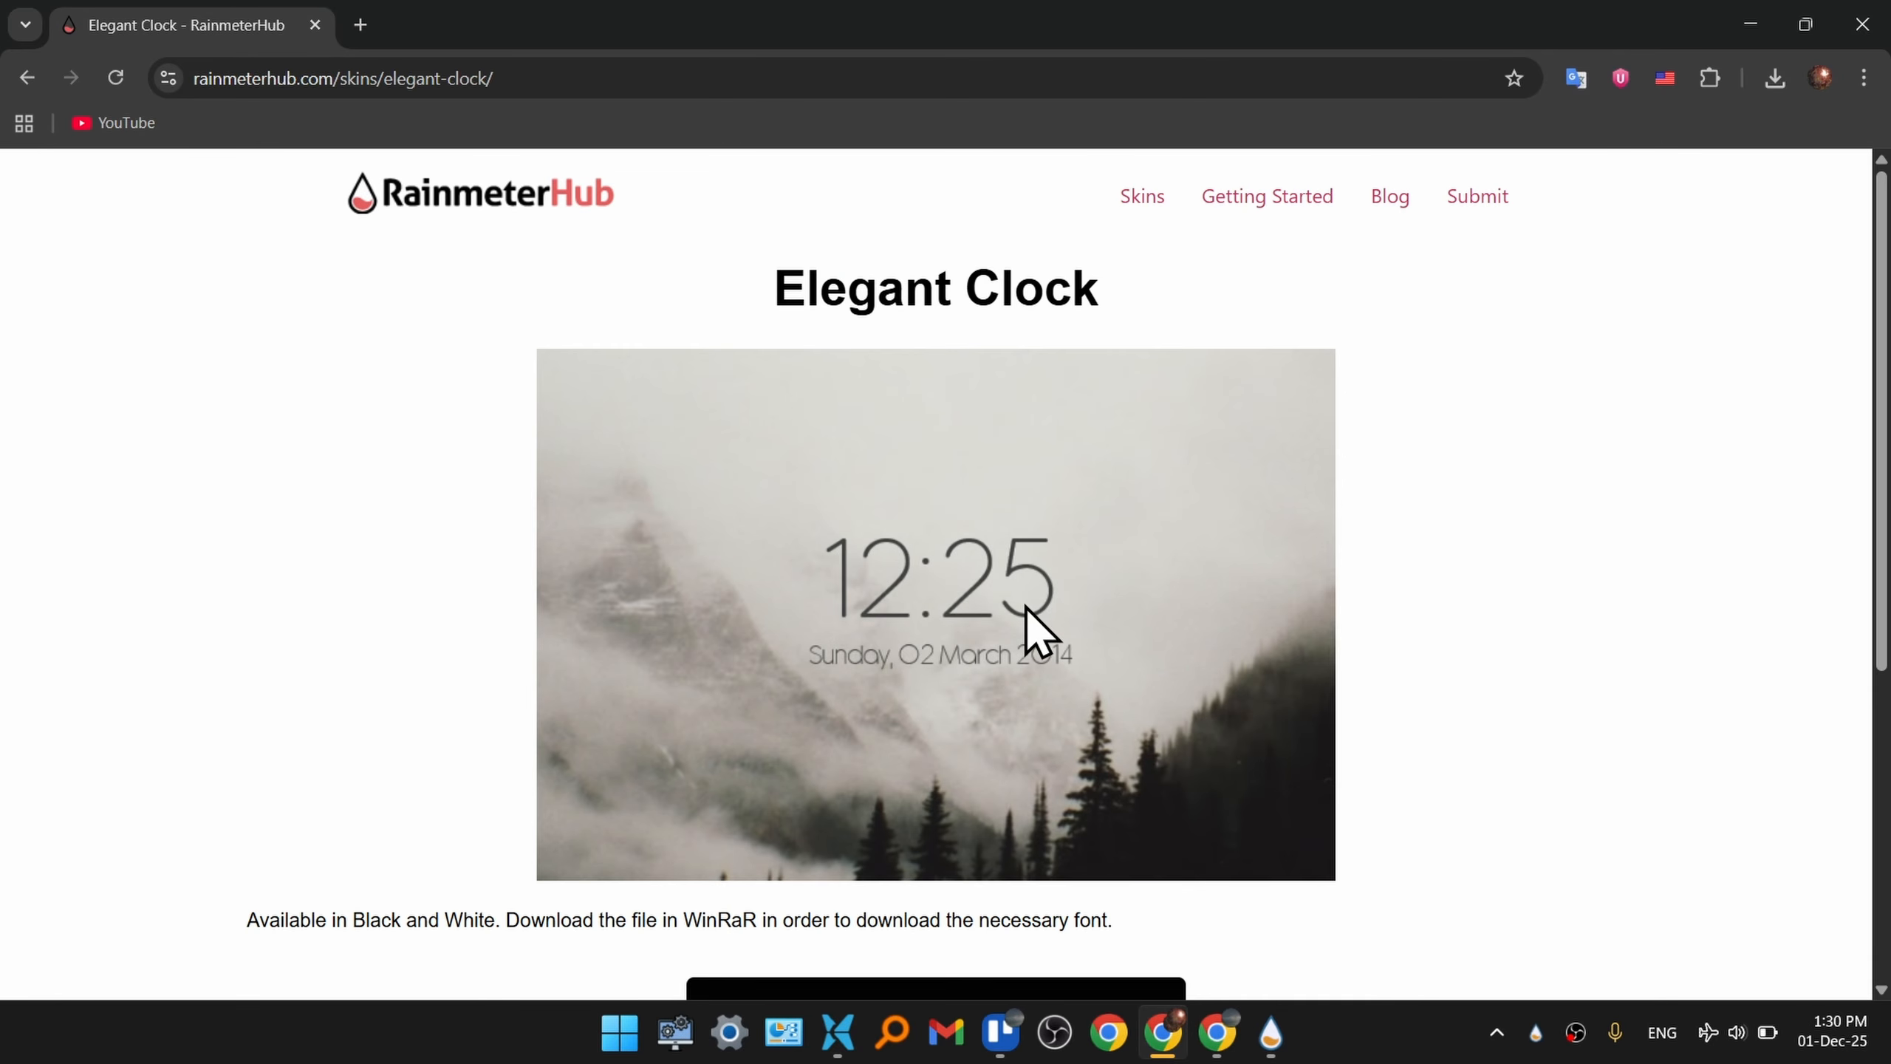
{"action": "scroll", "coordinate": [936, 596], "scroll_direction": "down", "scroll_amount": 5}
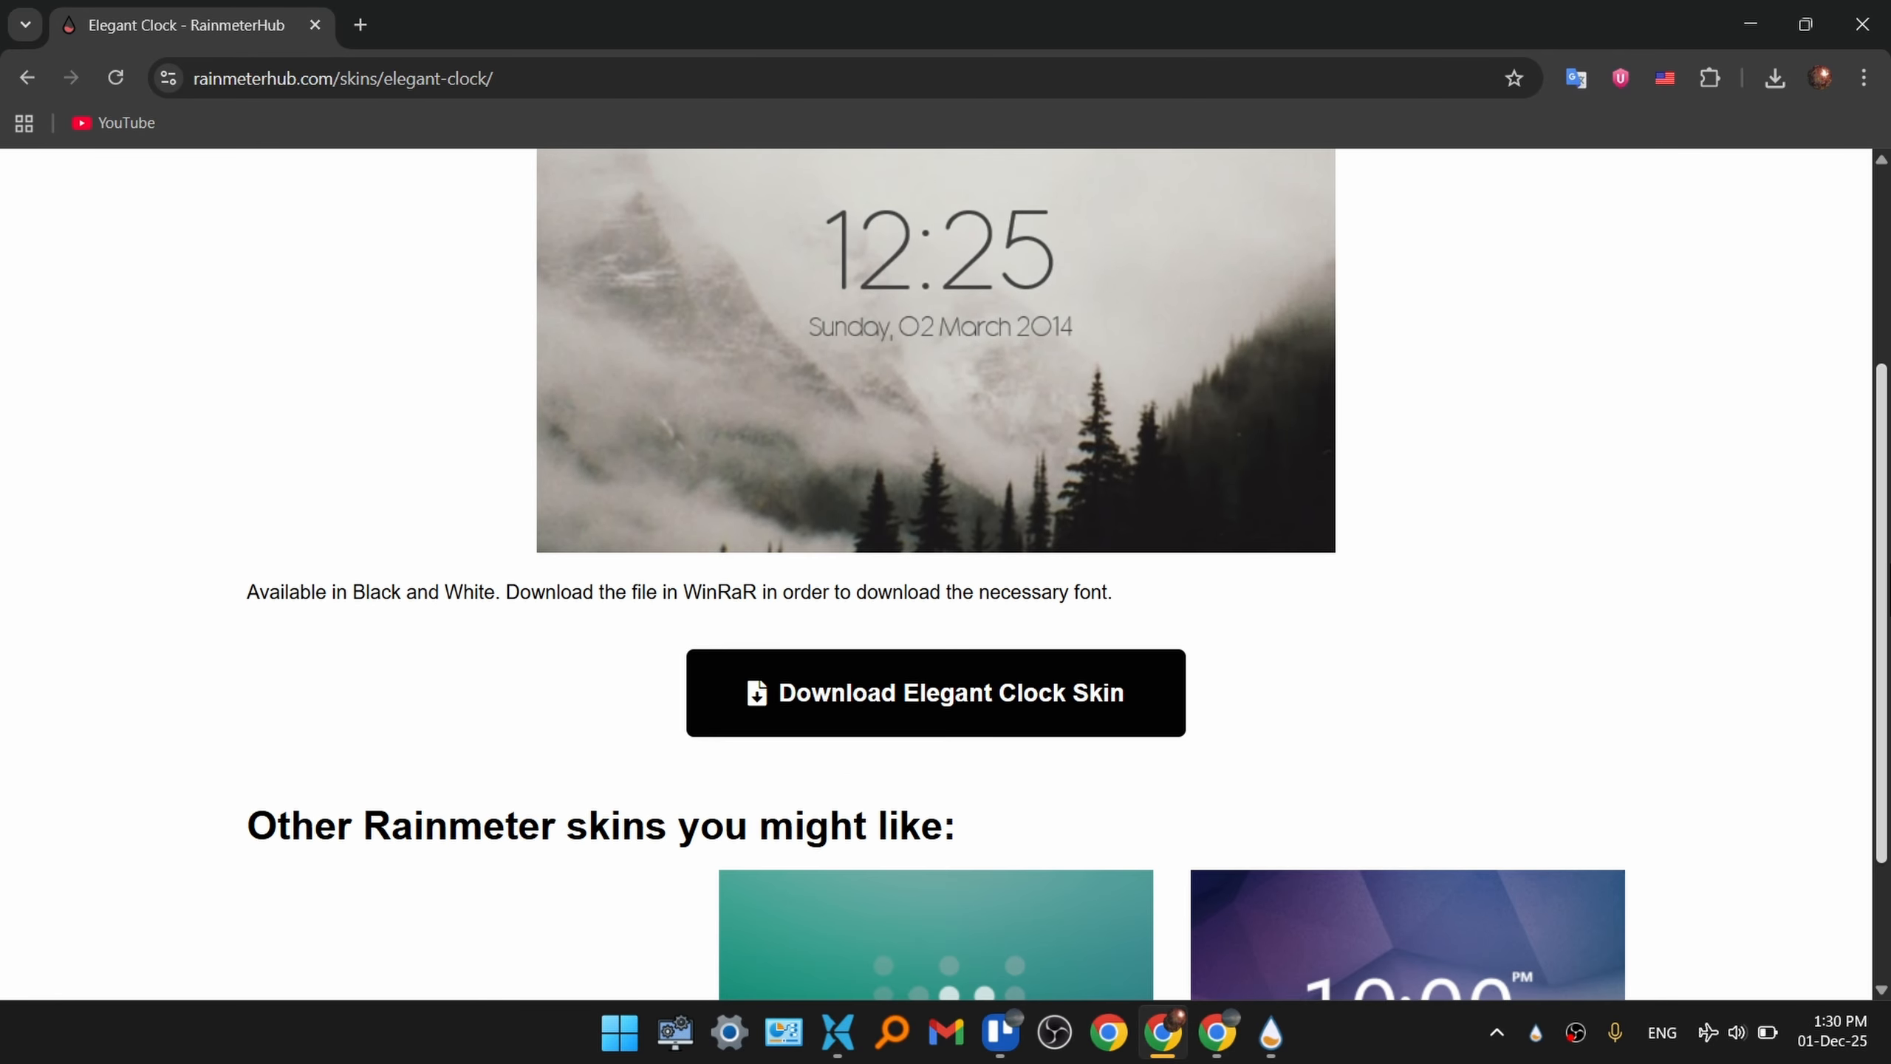
{"action": "left_click", "coordinate": [900, 731]}
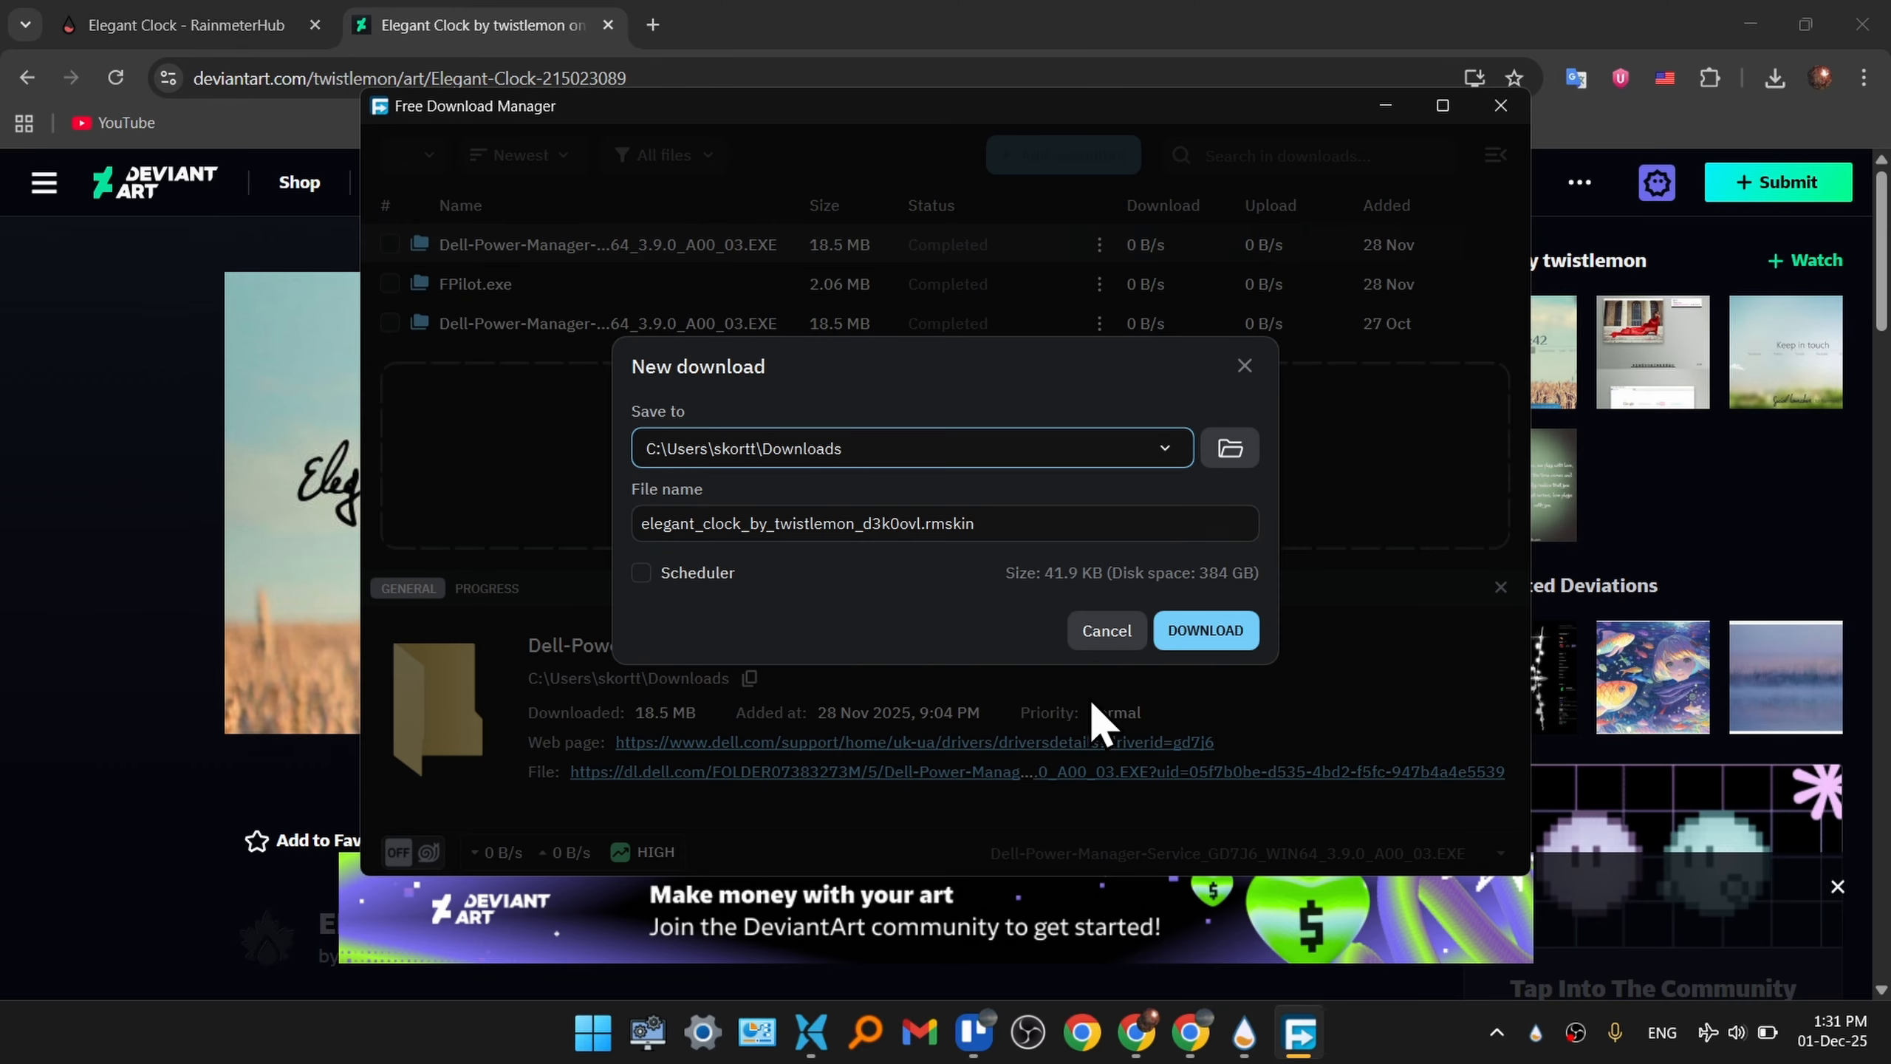
{"action": "left_click", "coordinate": [1210, 633]}
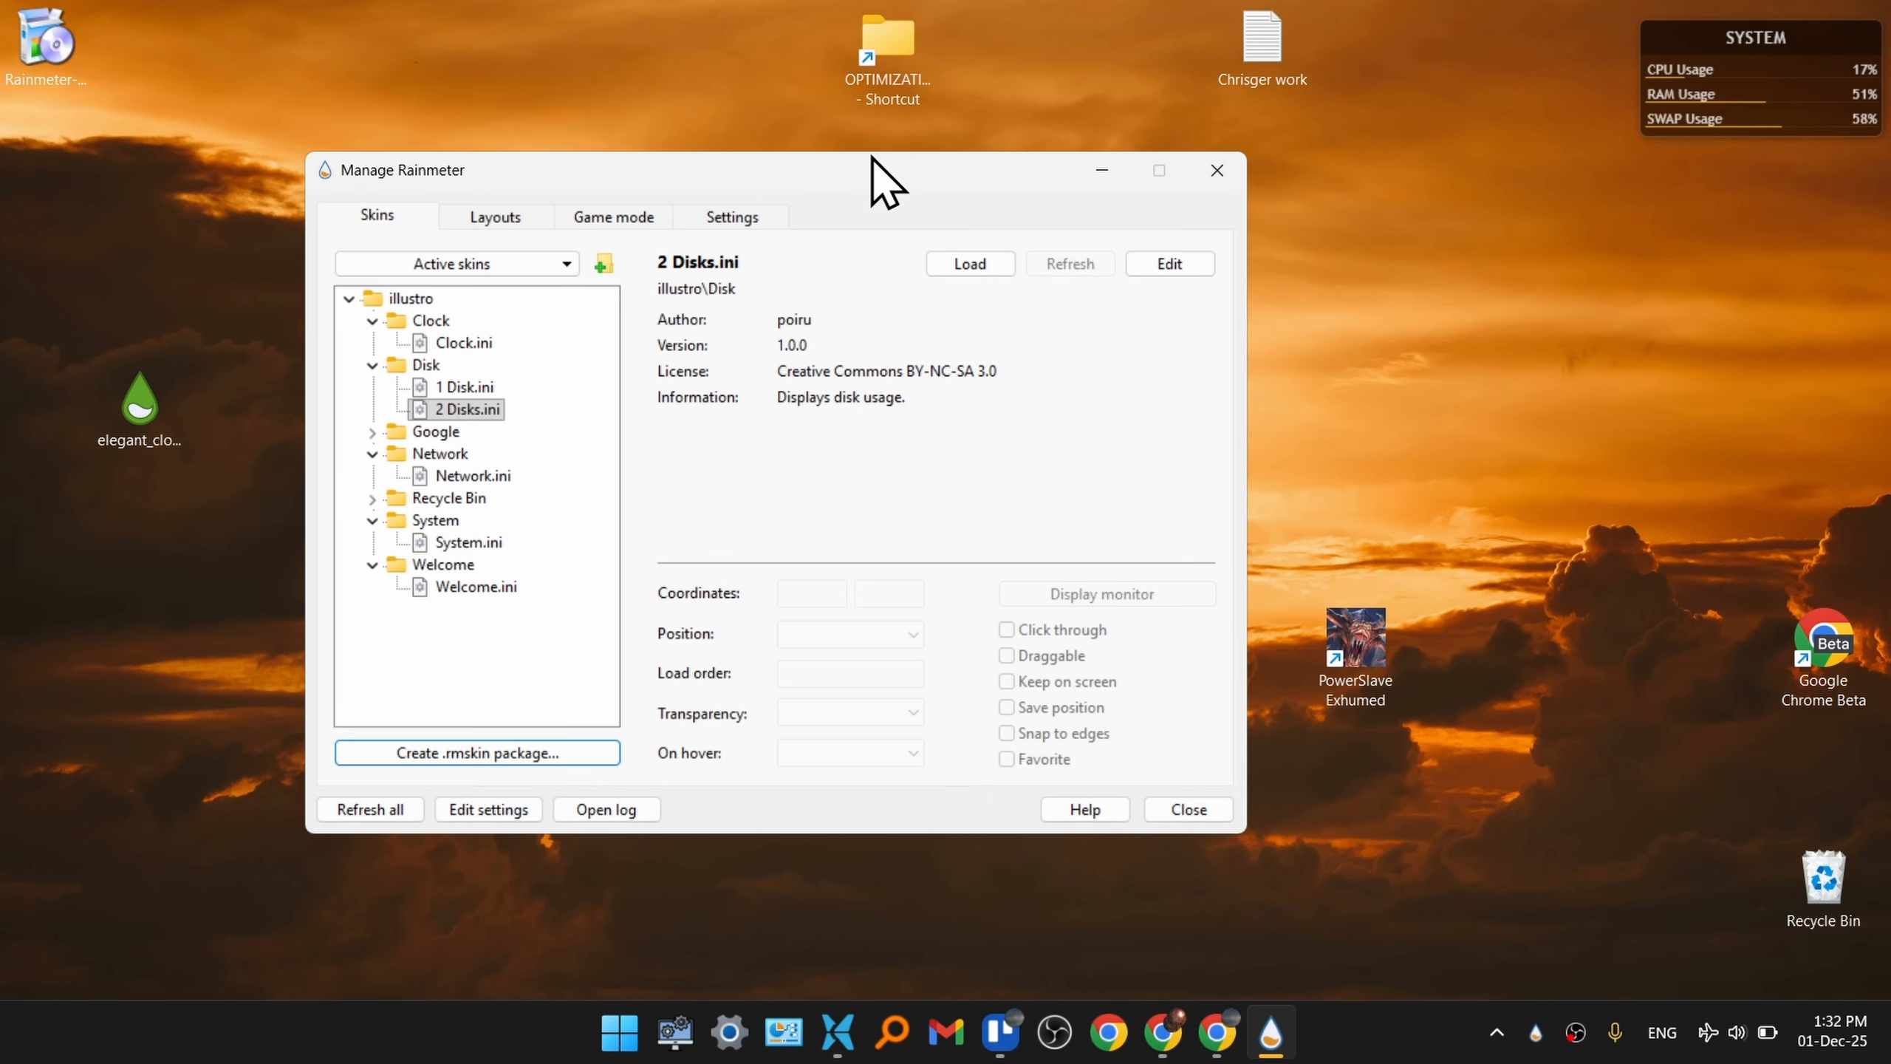
- Open the downloaded Elegant Clock package from the desktop and install it with its included skins loaded
{"action": "left_click_drag", "start_coordinate": [886, 179], "coordinate": [969, 166]}
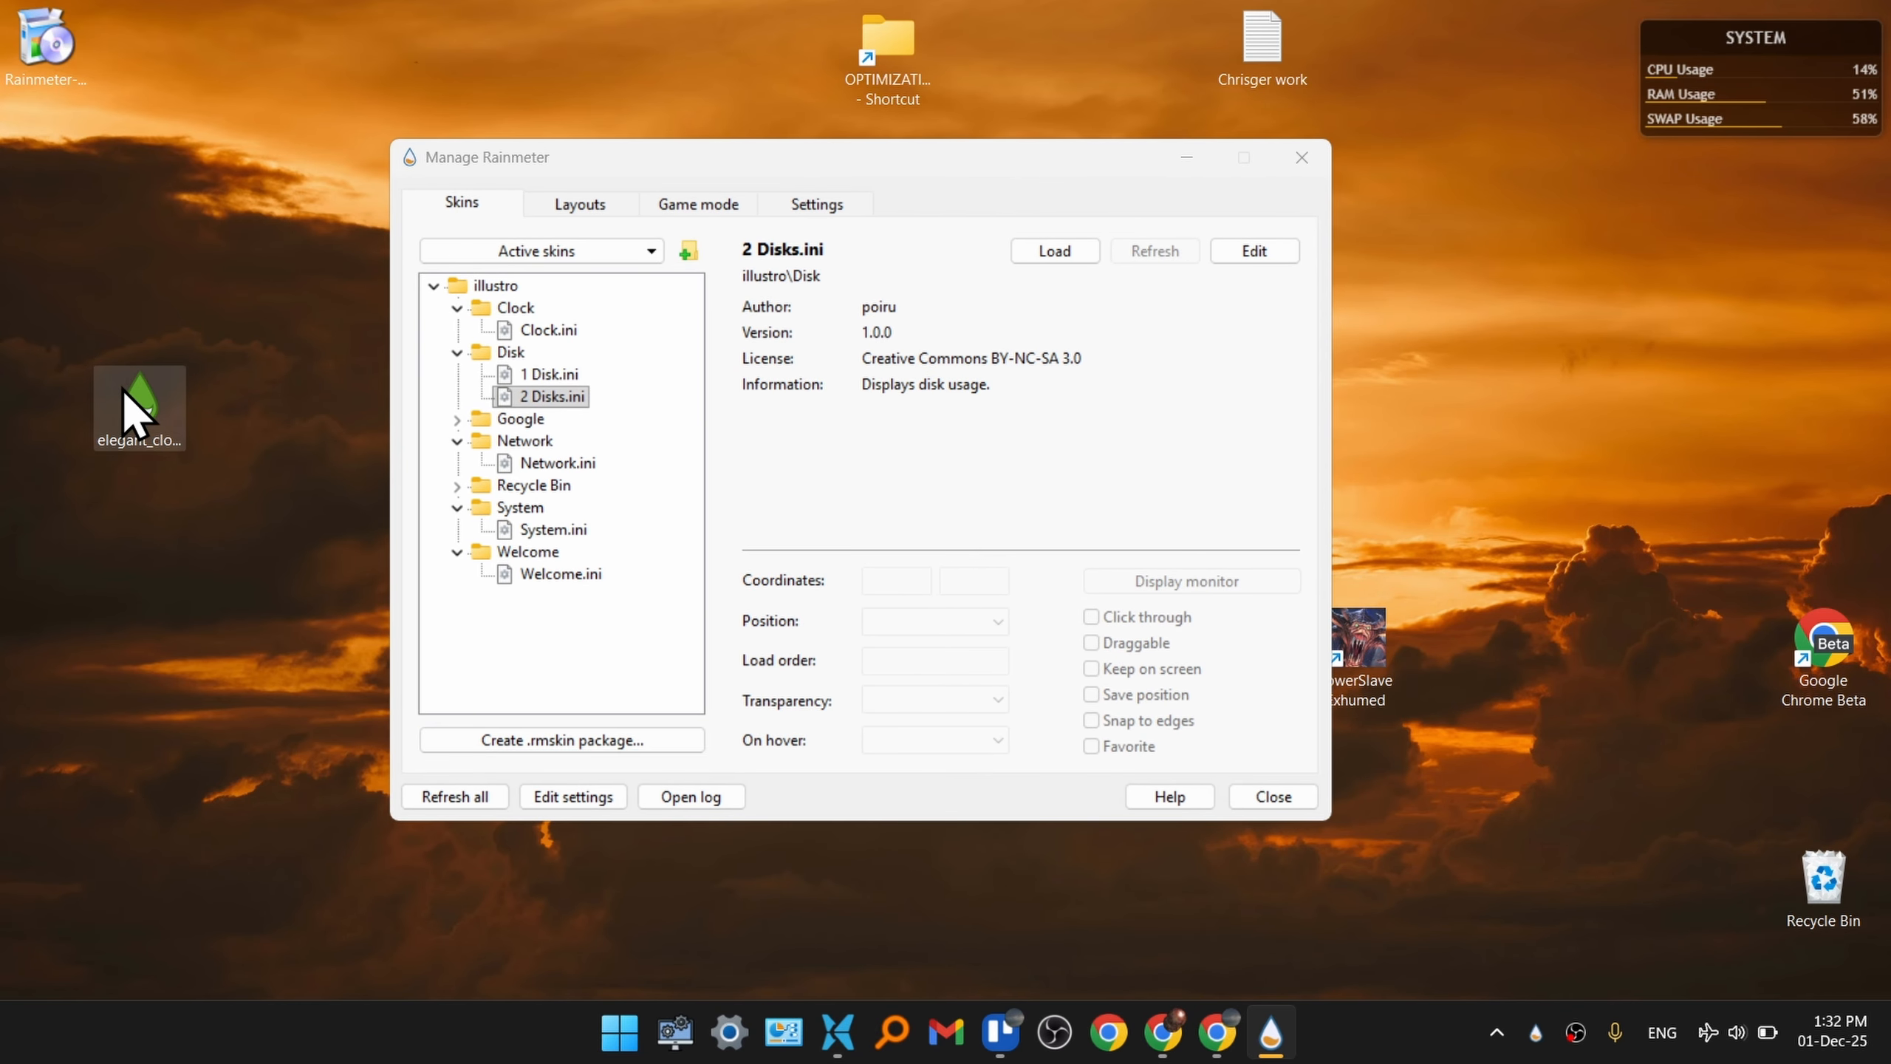
{"action": "double_click", "coordinate": [123, 393]}
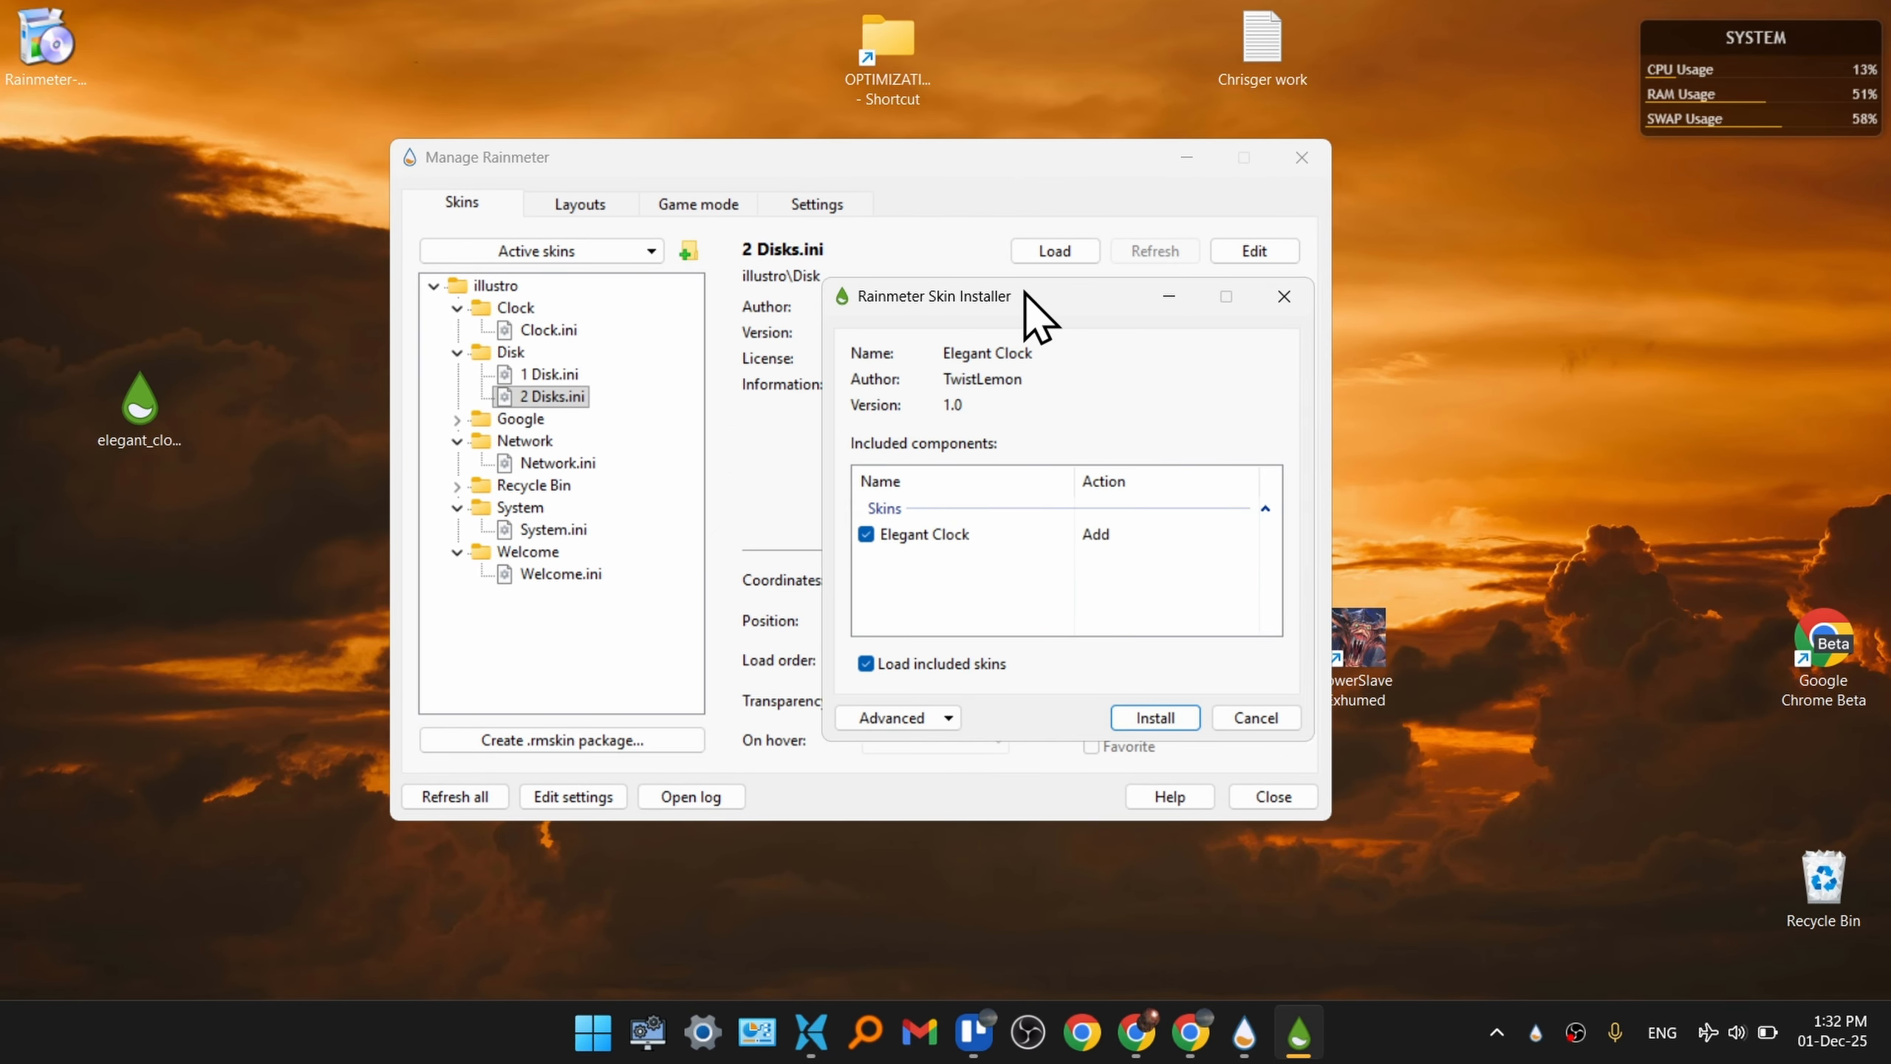
{"action": "left_click_drag", "start_coordinate": [1026, 294], "coordinate": [981, 289]}
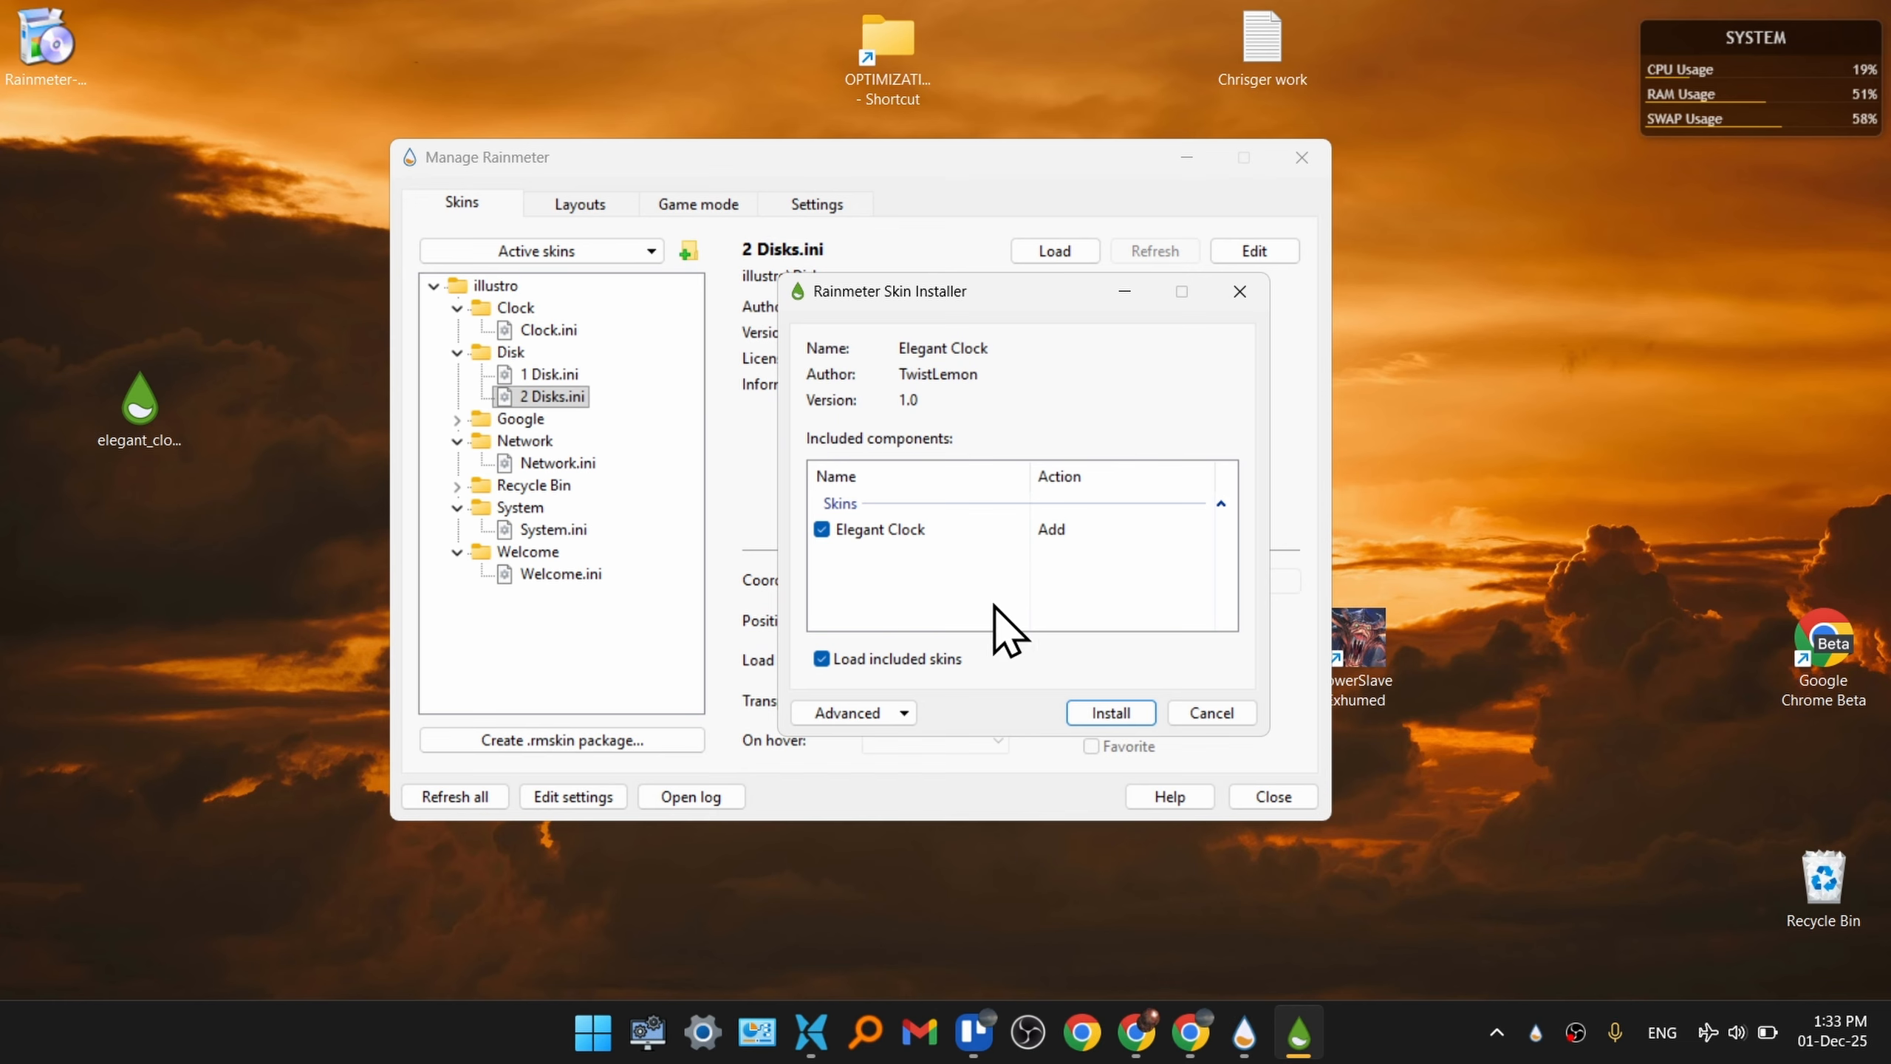
{"action": "left_click", "coordinate": [1117, 713]}
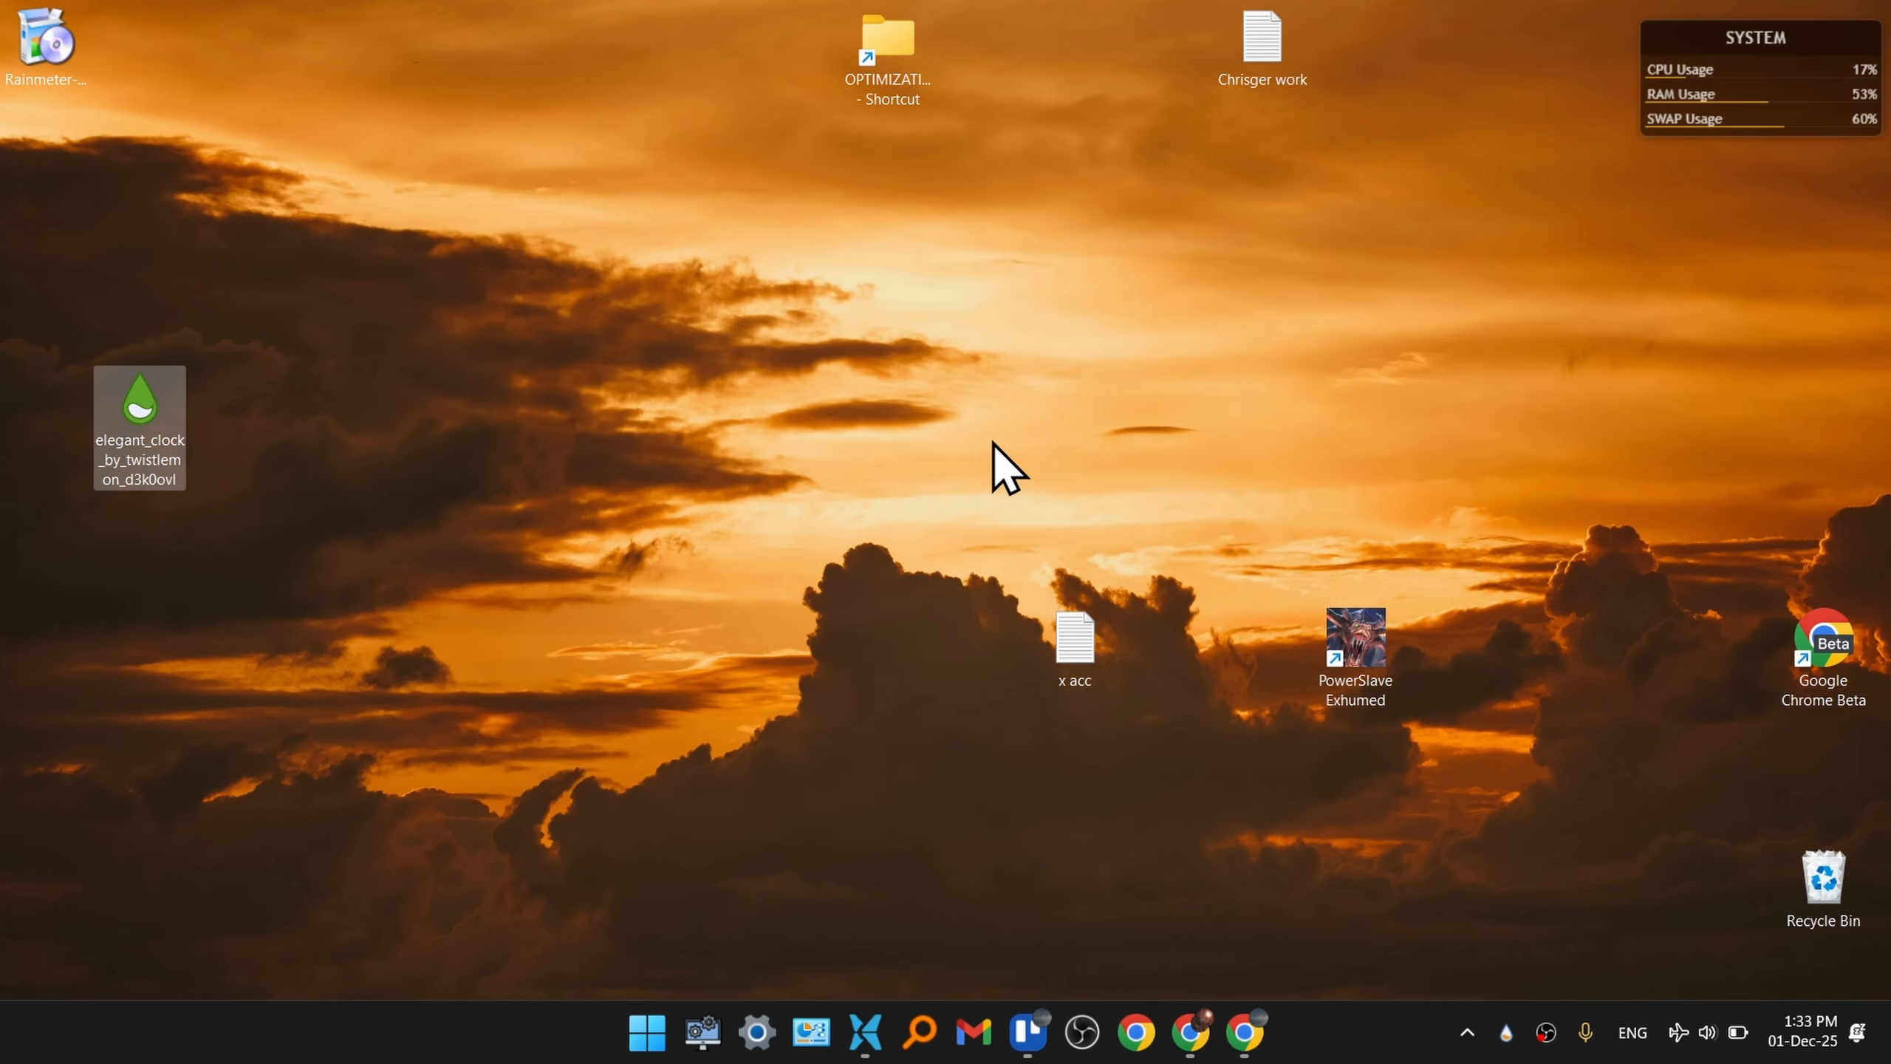
- Reopen the Rainmeter manager and load DarkClock.ini from the Elegant Clock skin folder
{"action": "left_click", "coordinate": [1002, 465]}
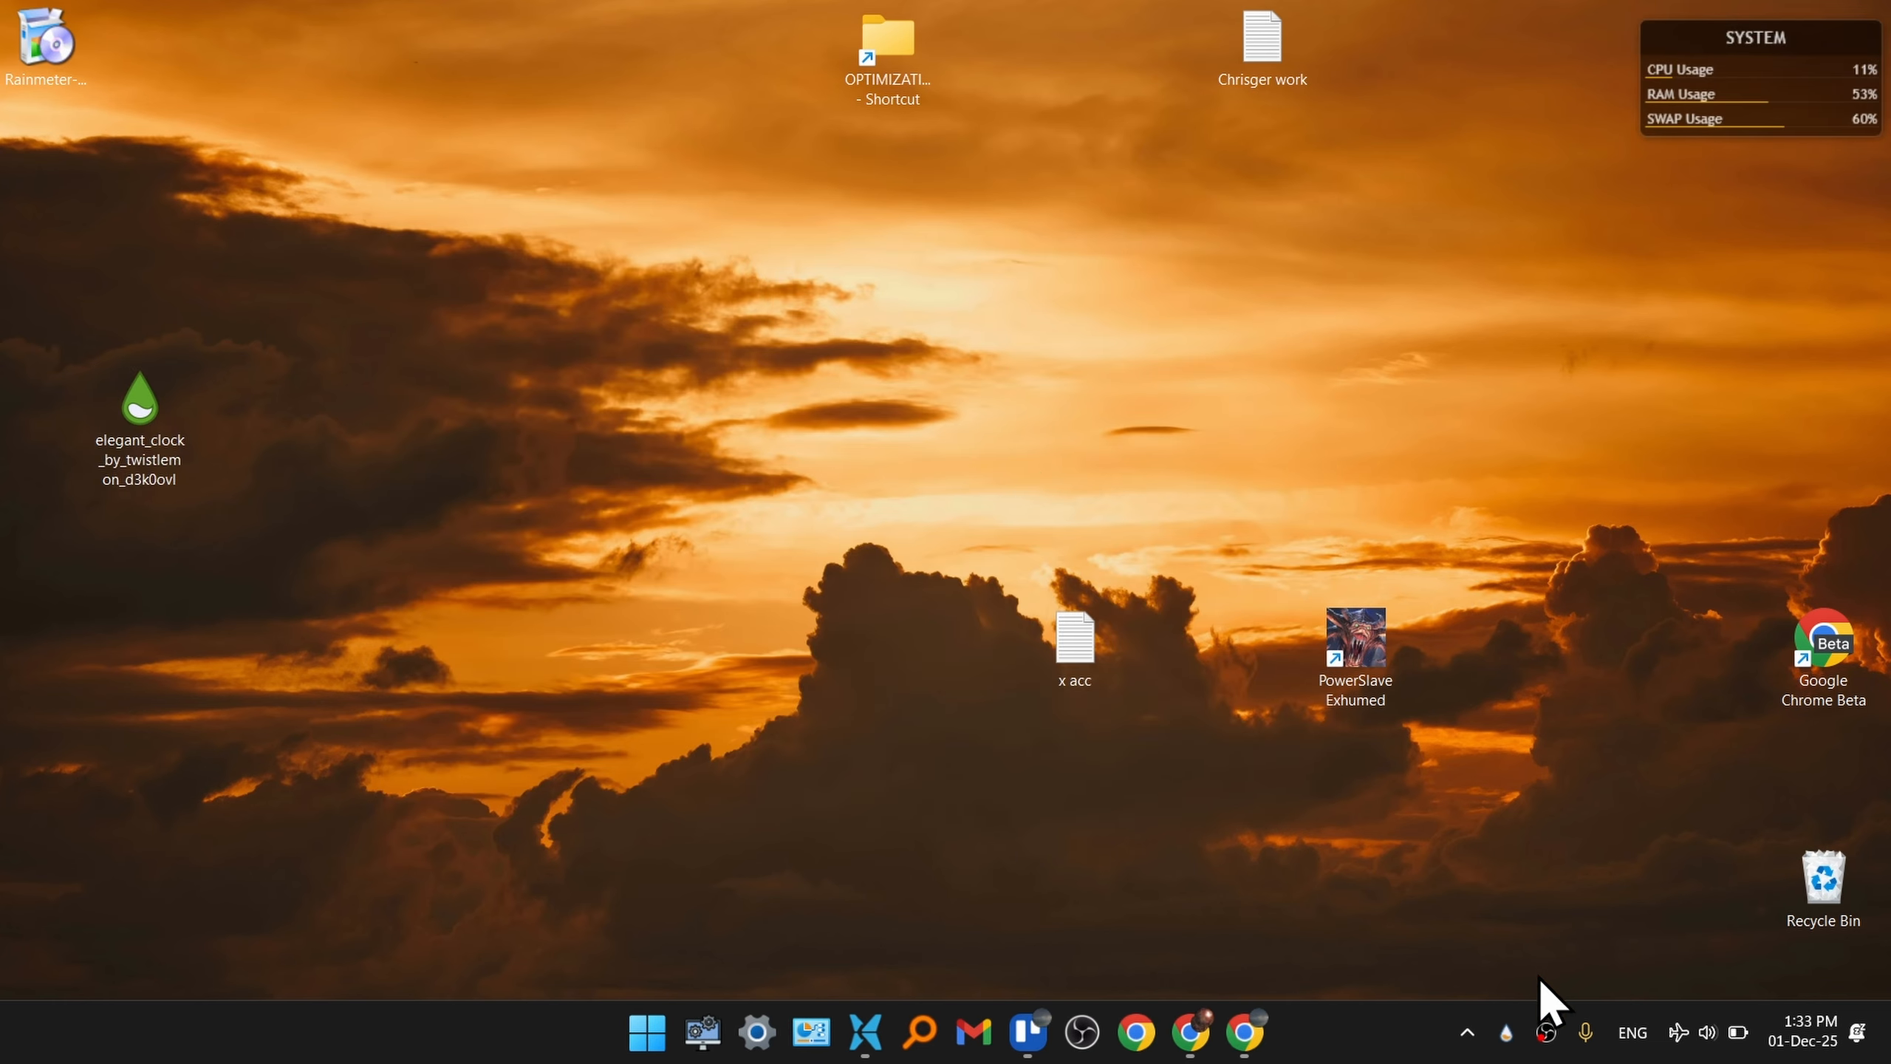
{"action": "left_click", "coordinate": [1505, 1032]}
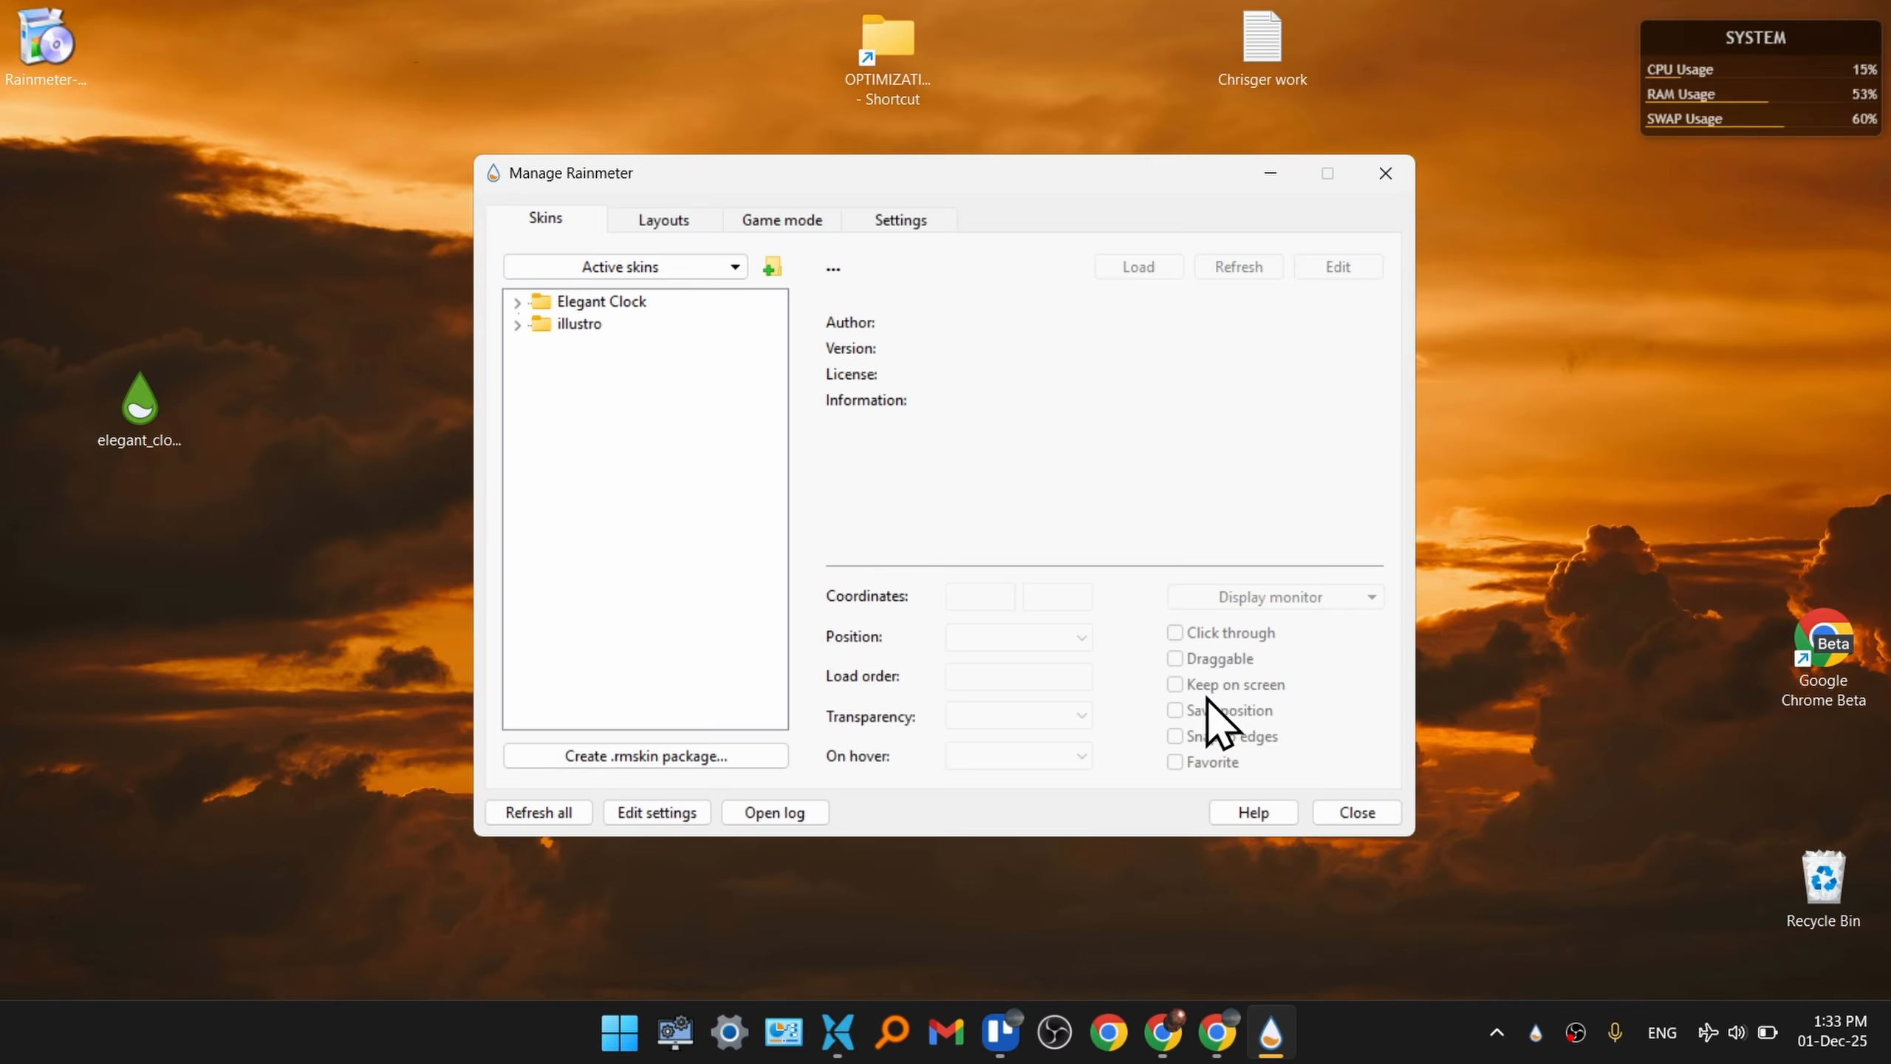
{"action": "left_click", "coordinate": [517, 302]}
{"action": "left_click", "coordinate": [633, 326]}
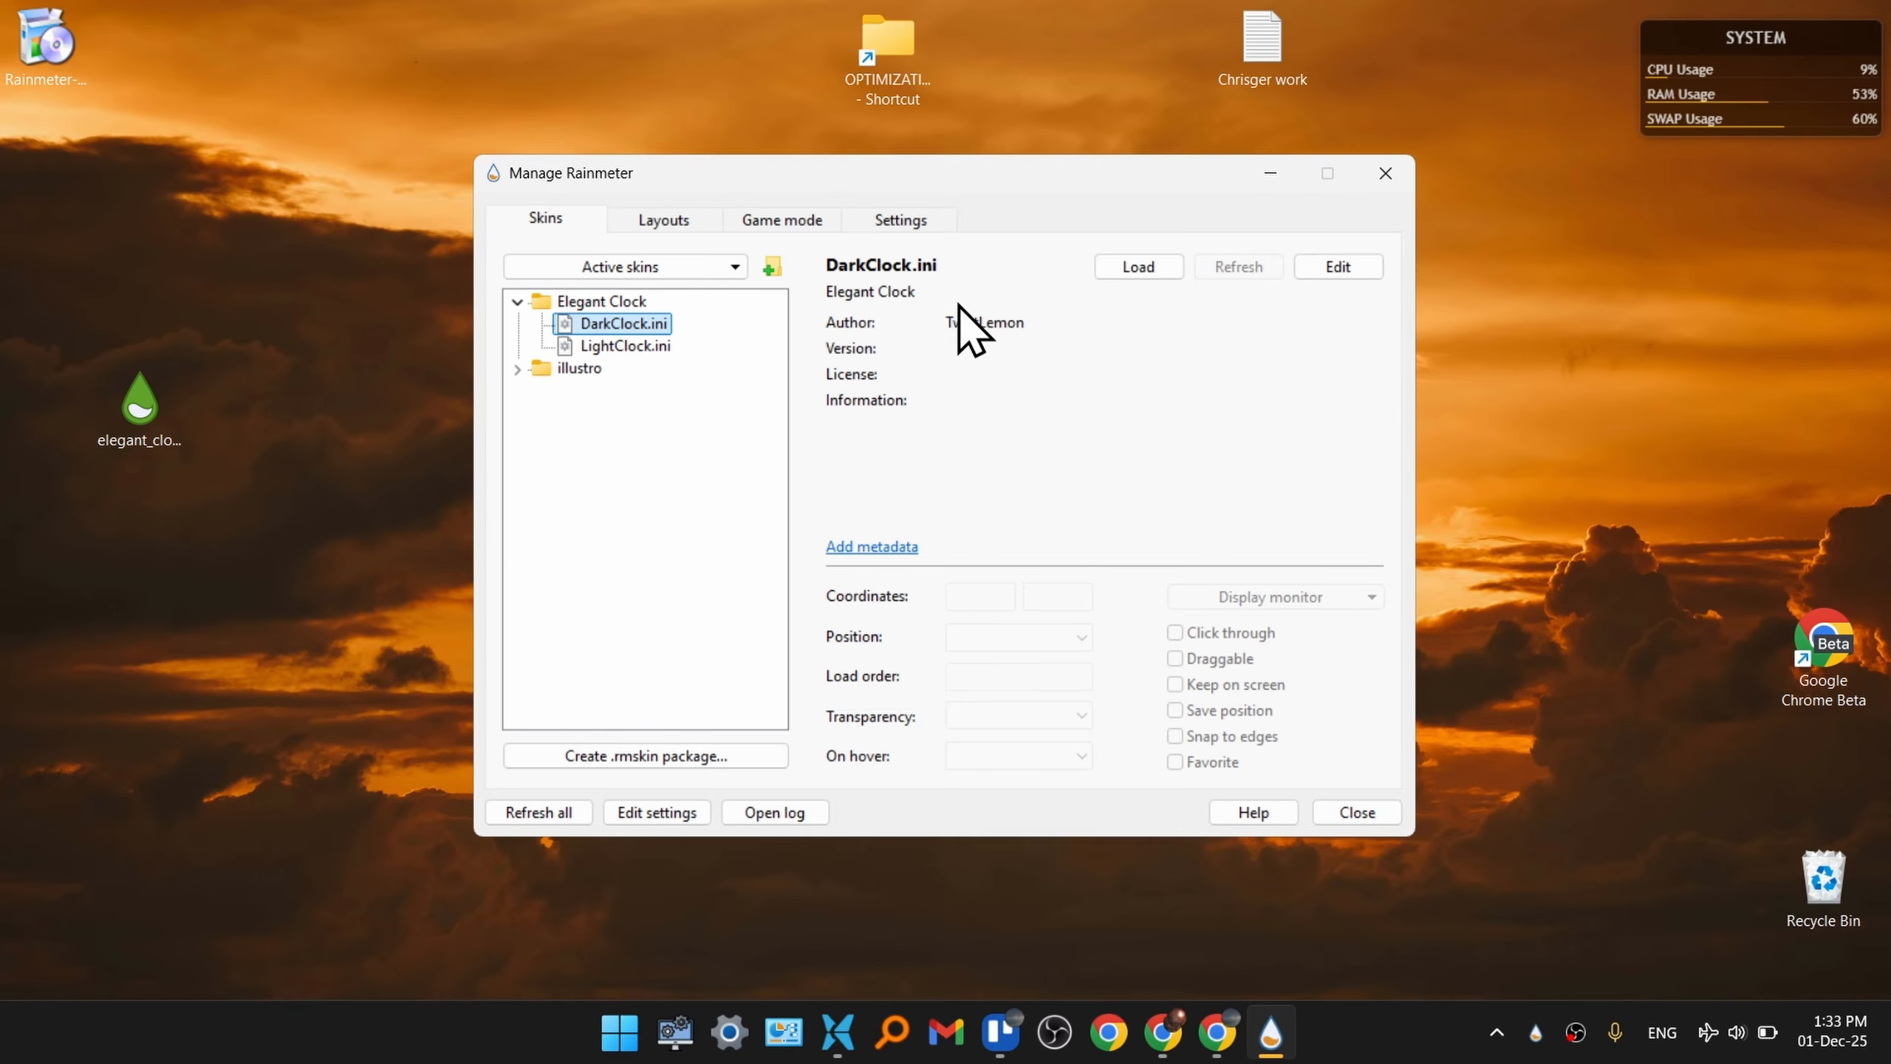
{"action": "left_click", "coordinate": [1133, 266]}
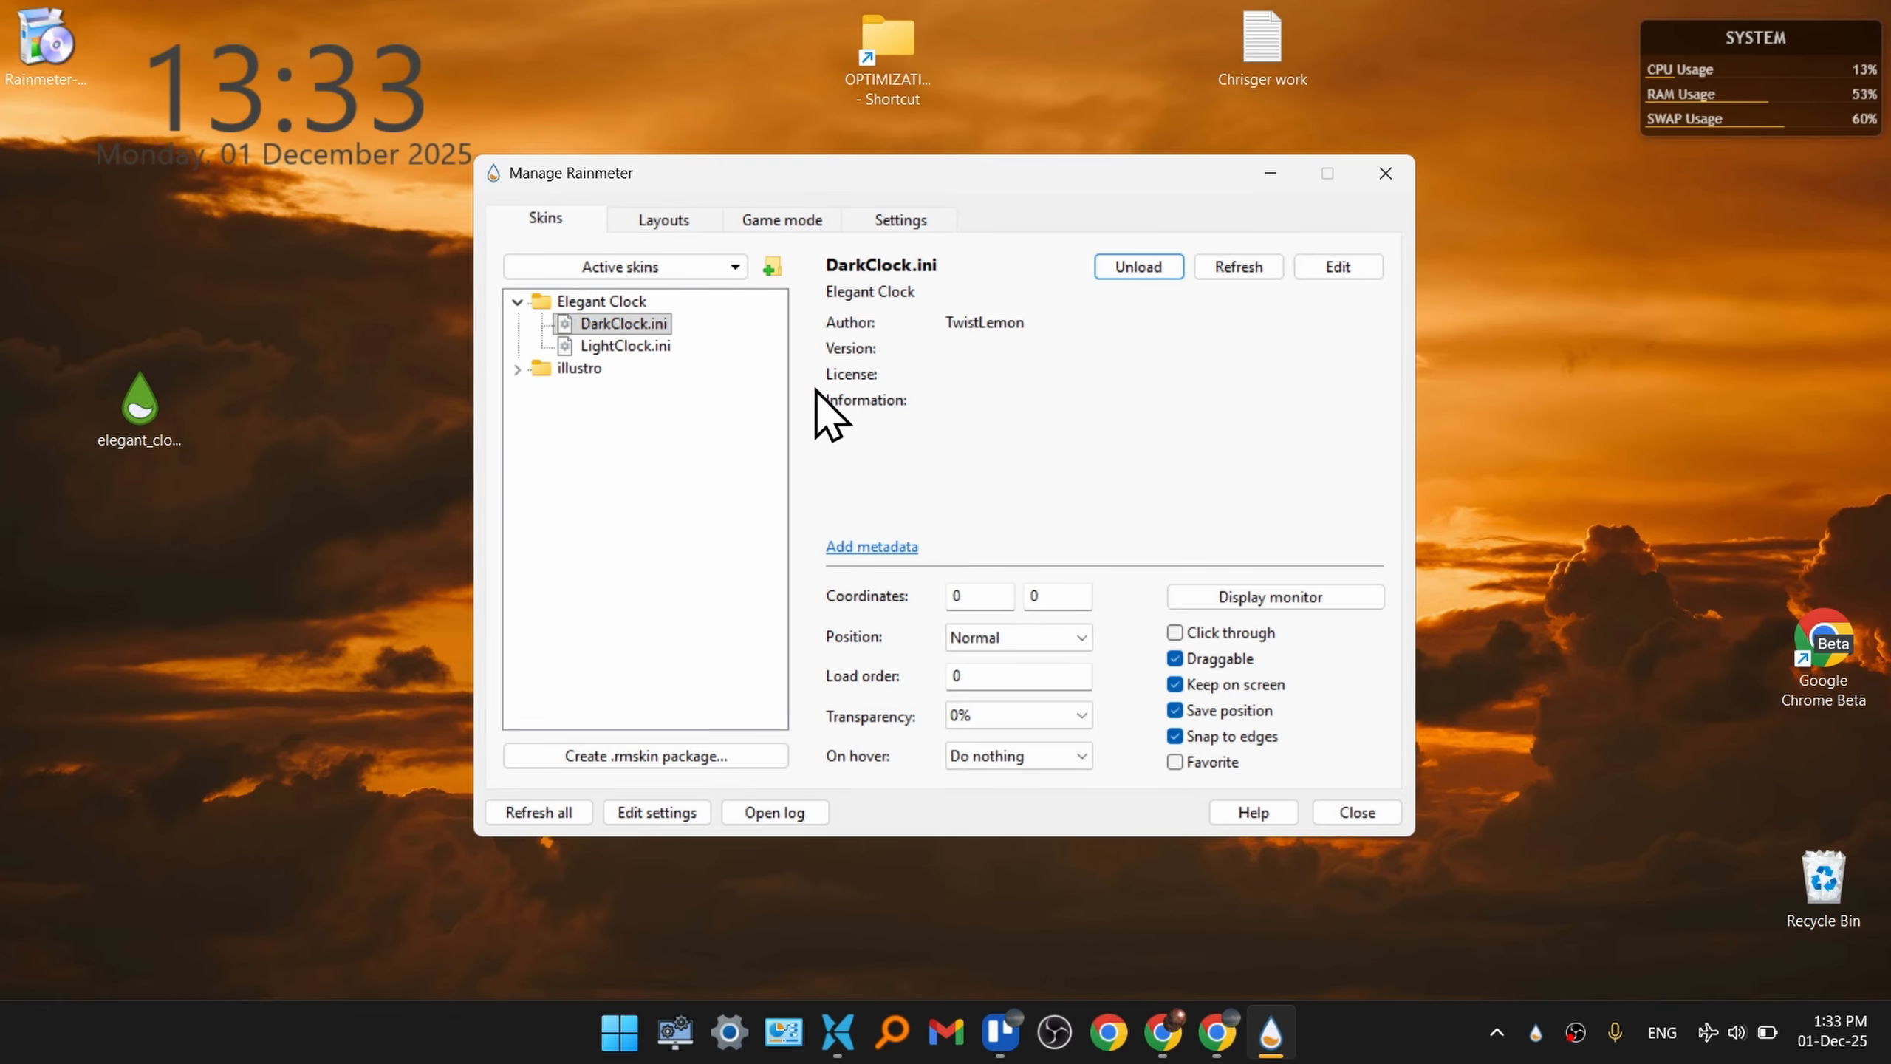
- Load LightClock.ini in place of the dark clock, and minimize the manager to view the desktop before restoring it
{"action": "left_click", "coordinate": [624, 345]}
{"action": "left_click", "coordinate": [1133, 266]}
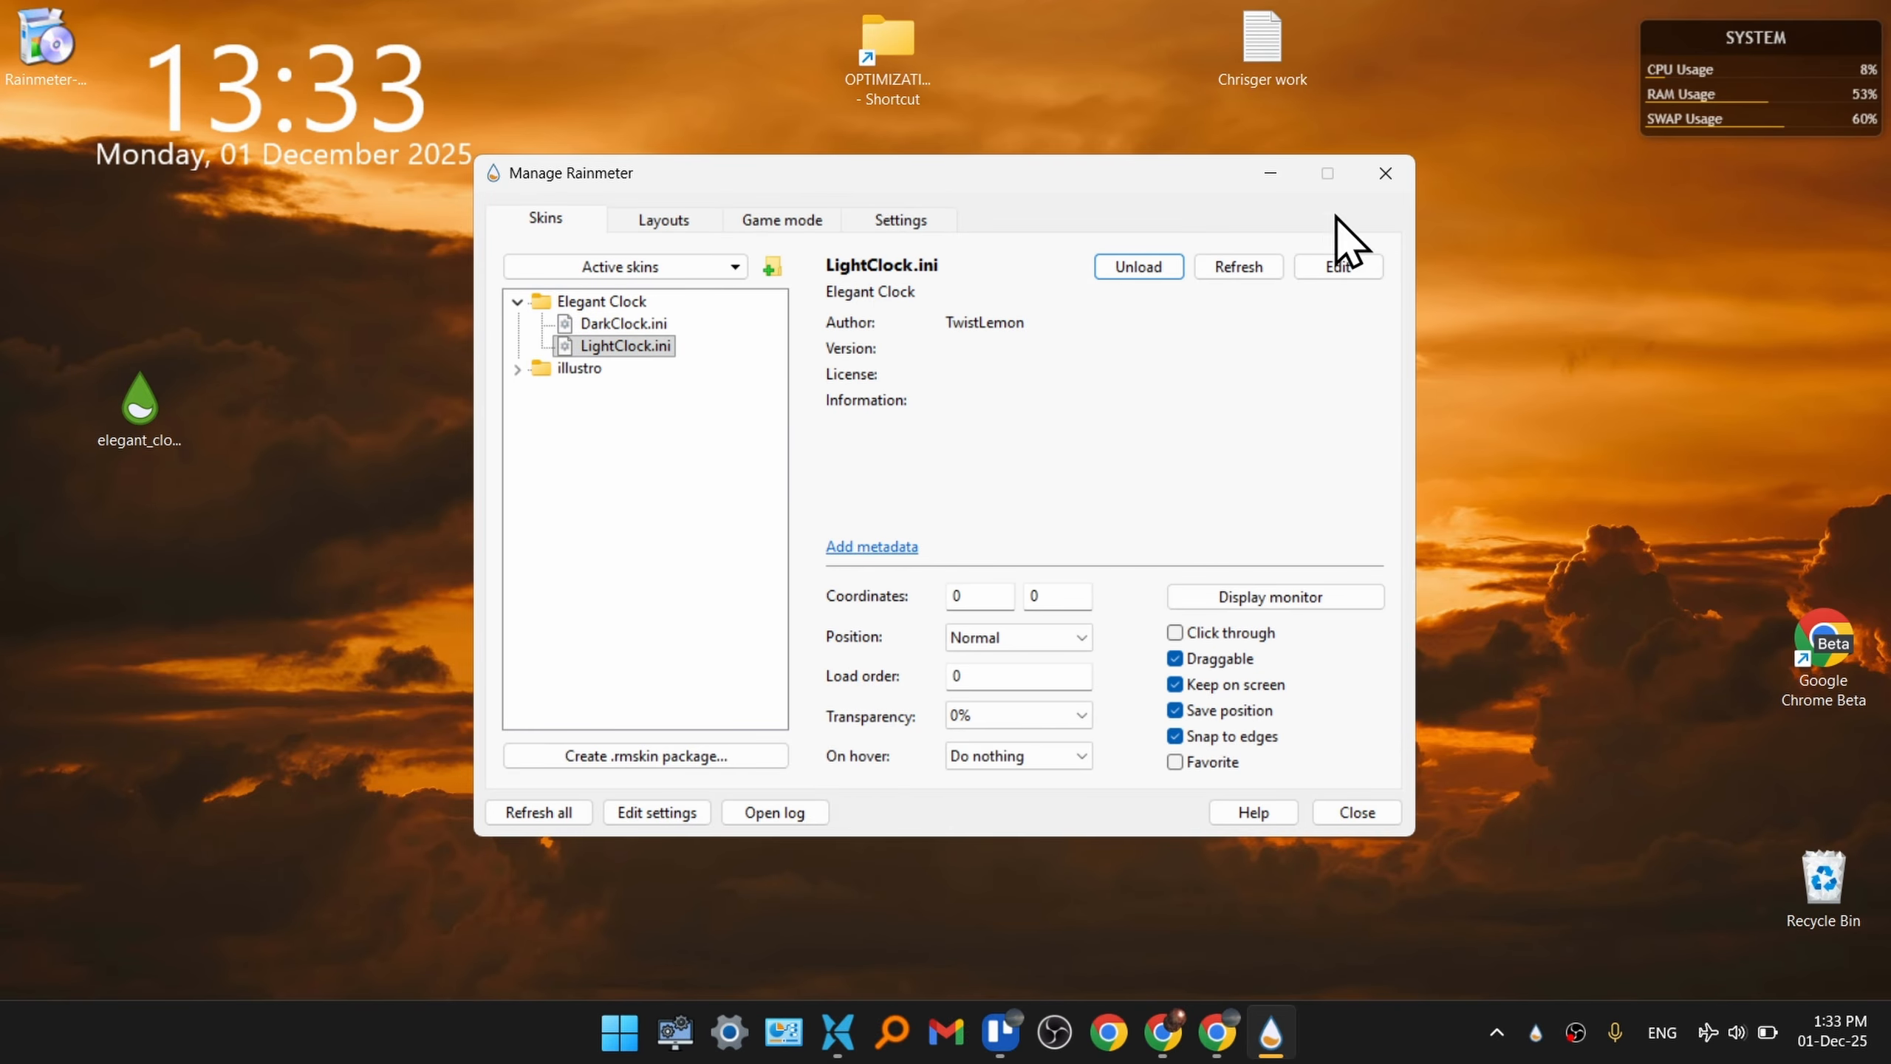
{"action": "left_click", "coordinate": [1270, 173]}
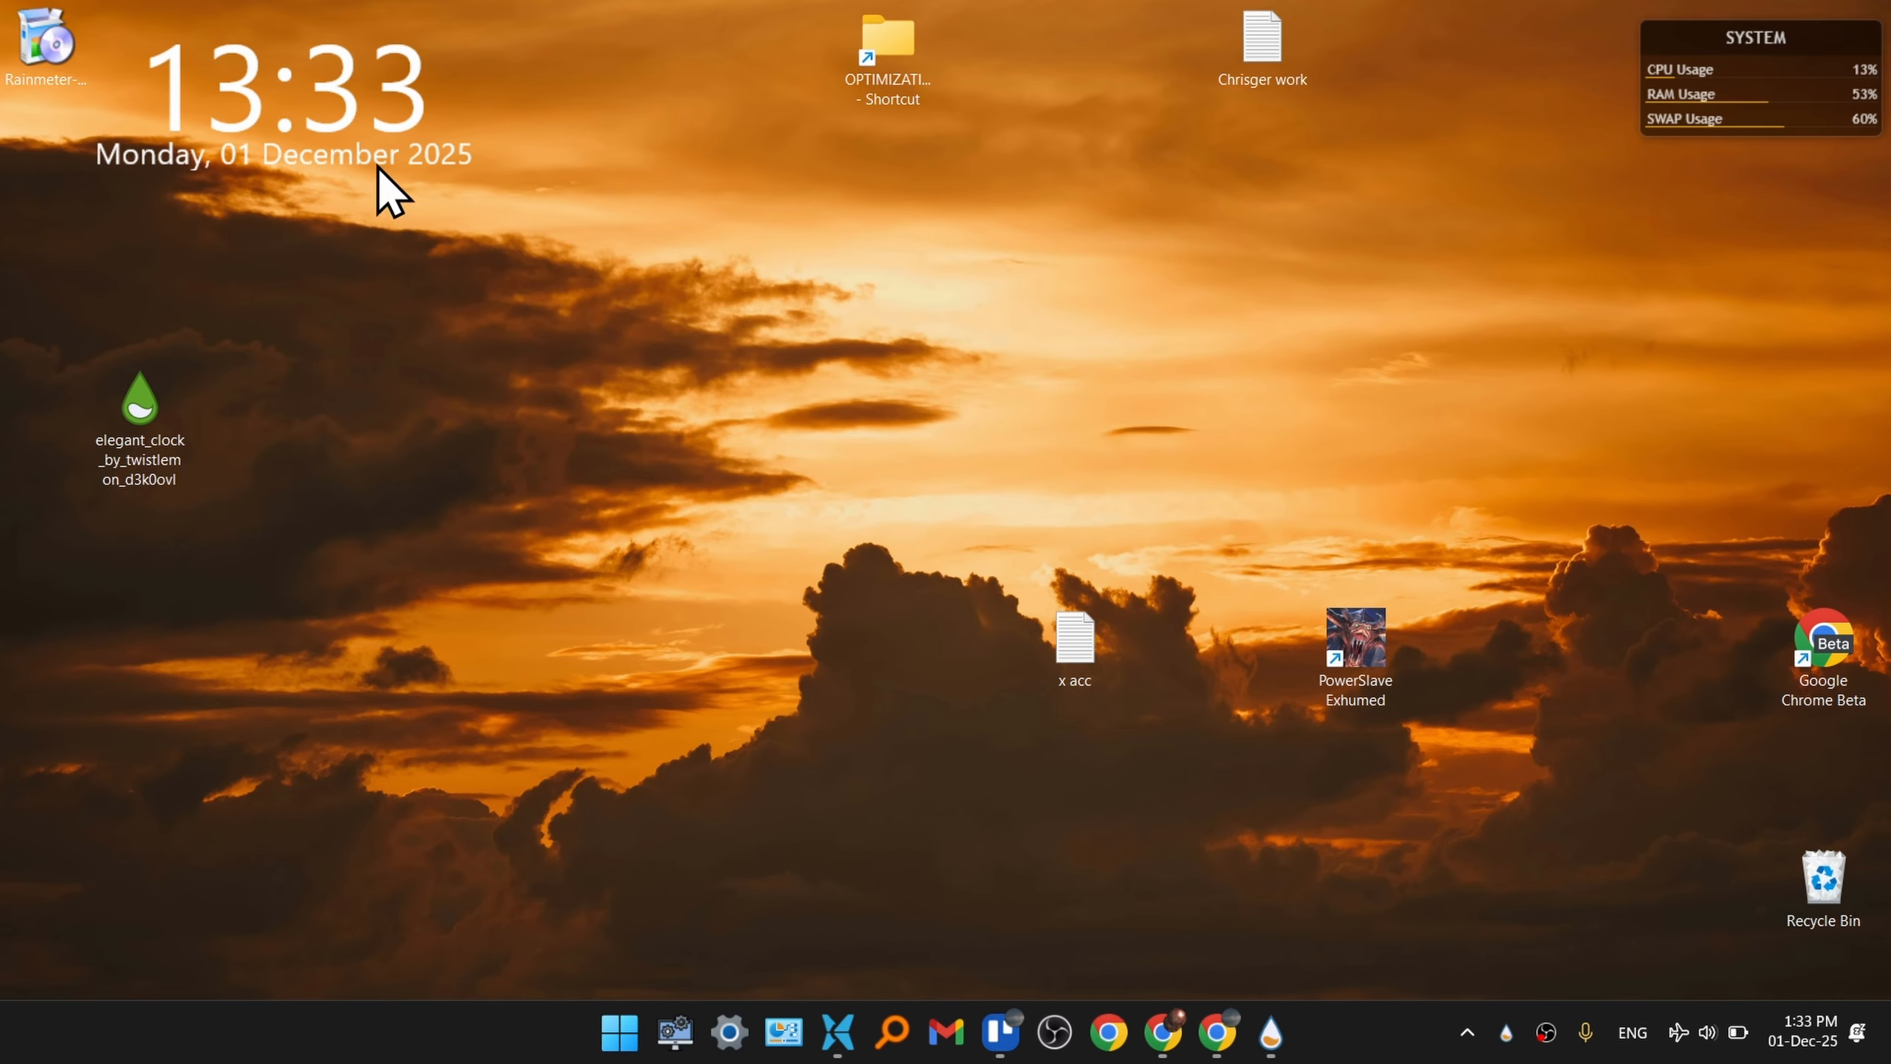
{"action": "left_click", "coordinate": [1269, 1032]}
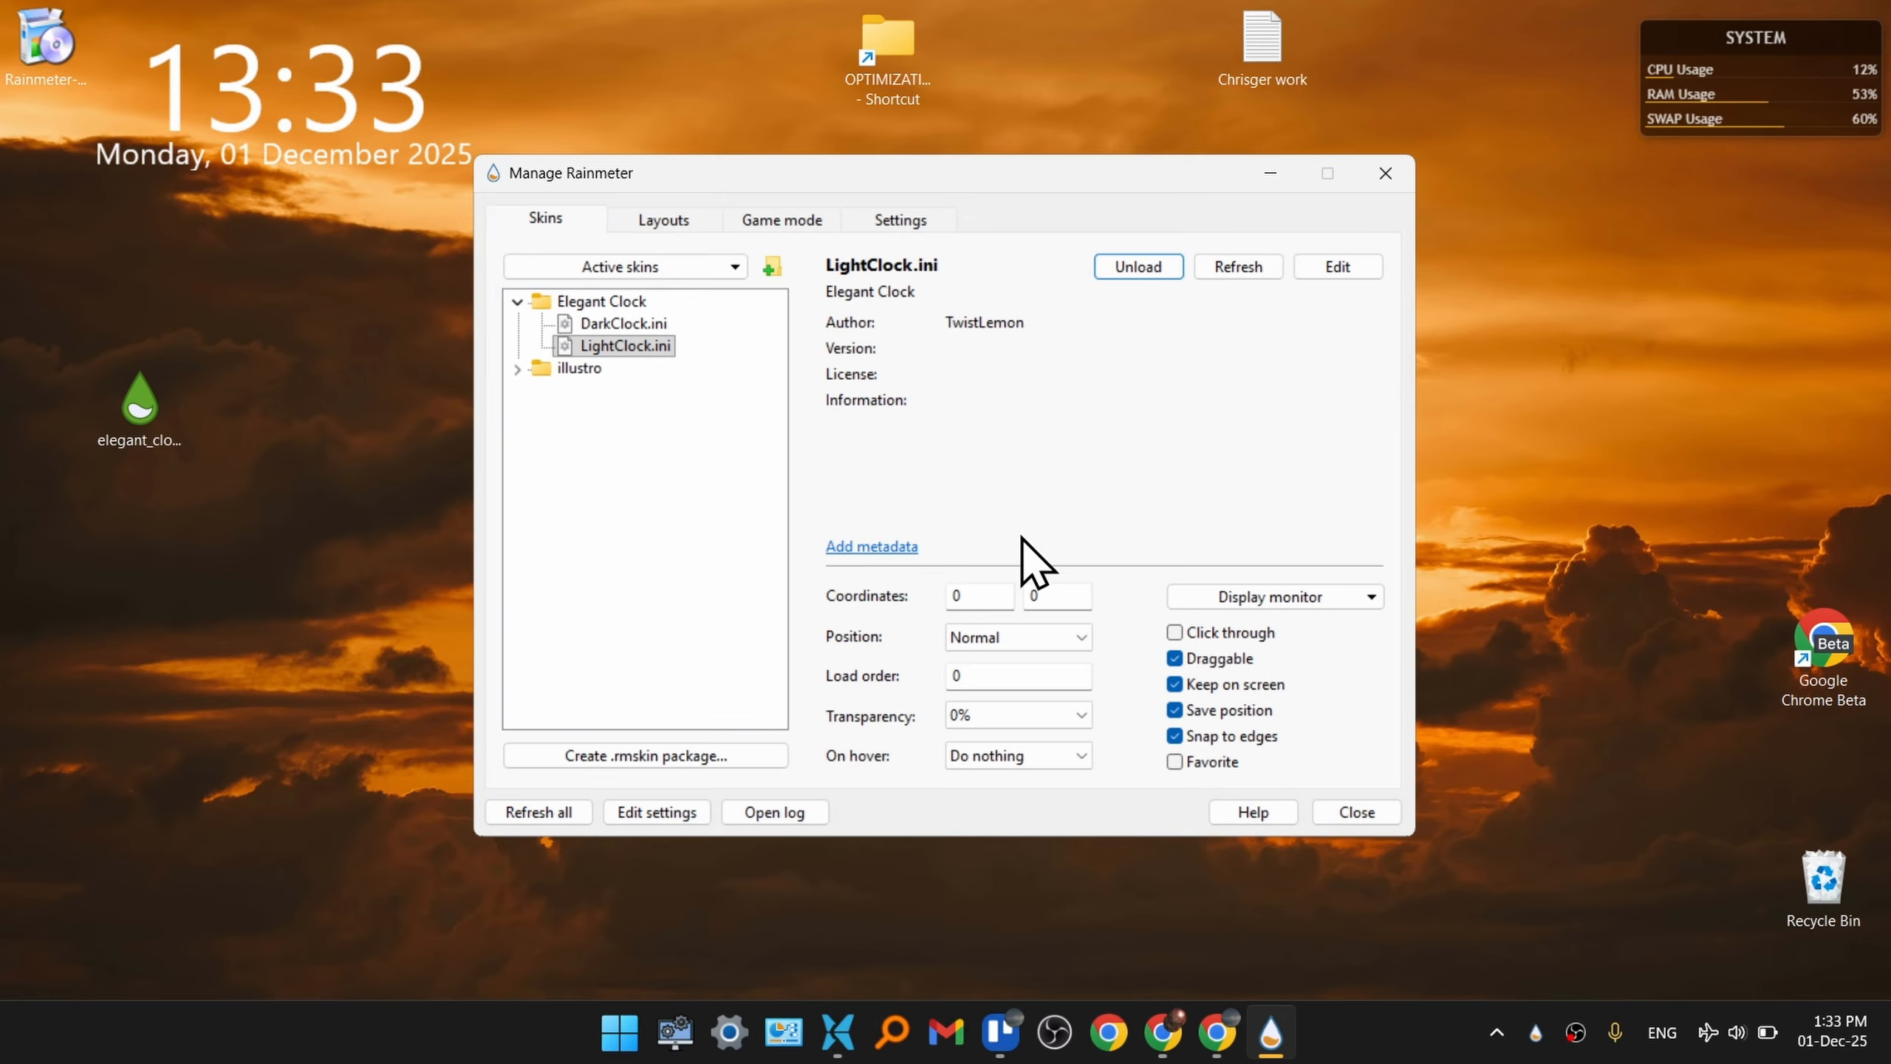
{"action": "left_click", "coordinate": [629, 324]}
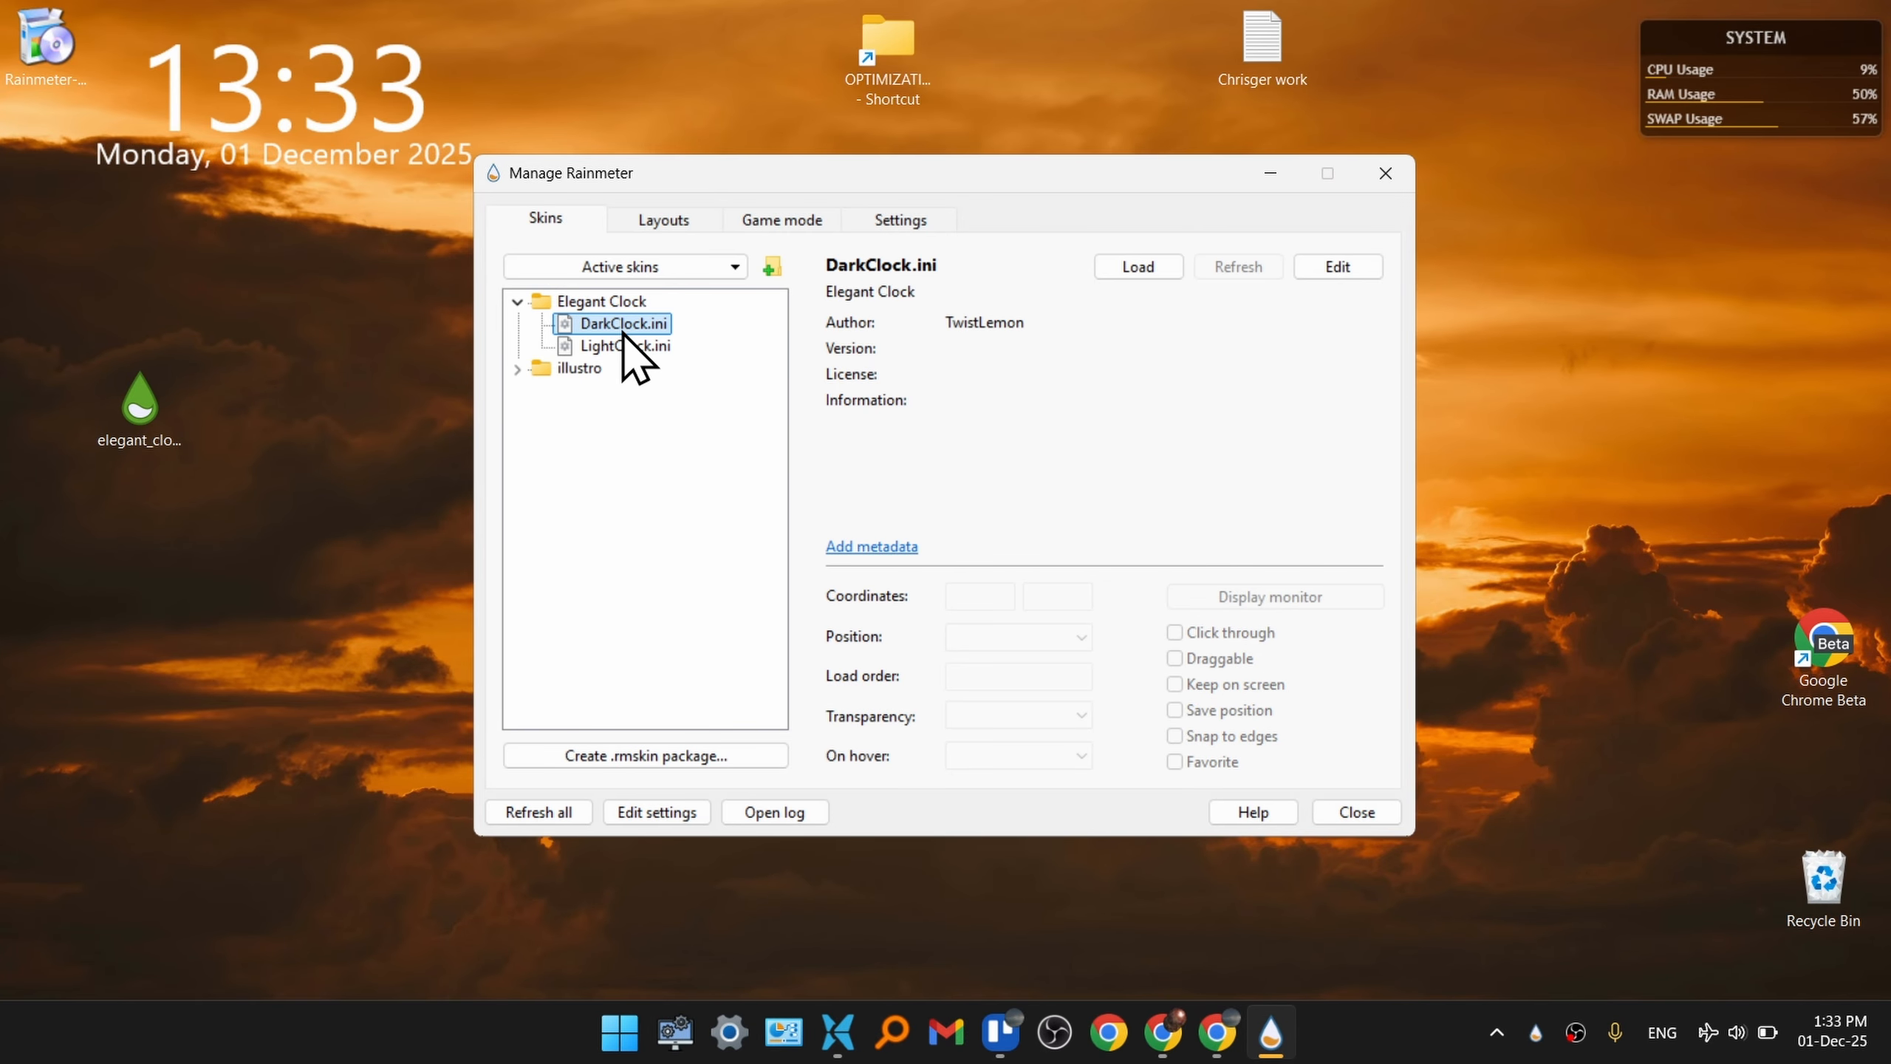
{"action": "left_click", "coordinate": [647, 346]}
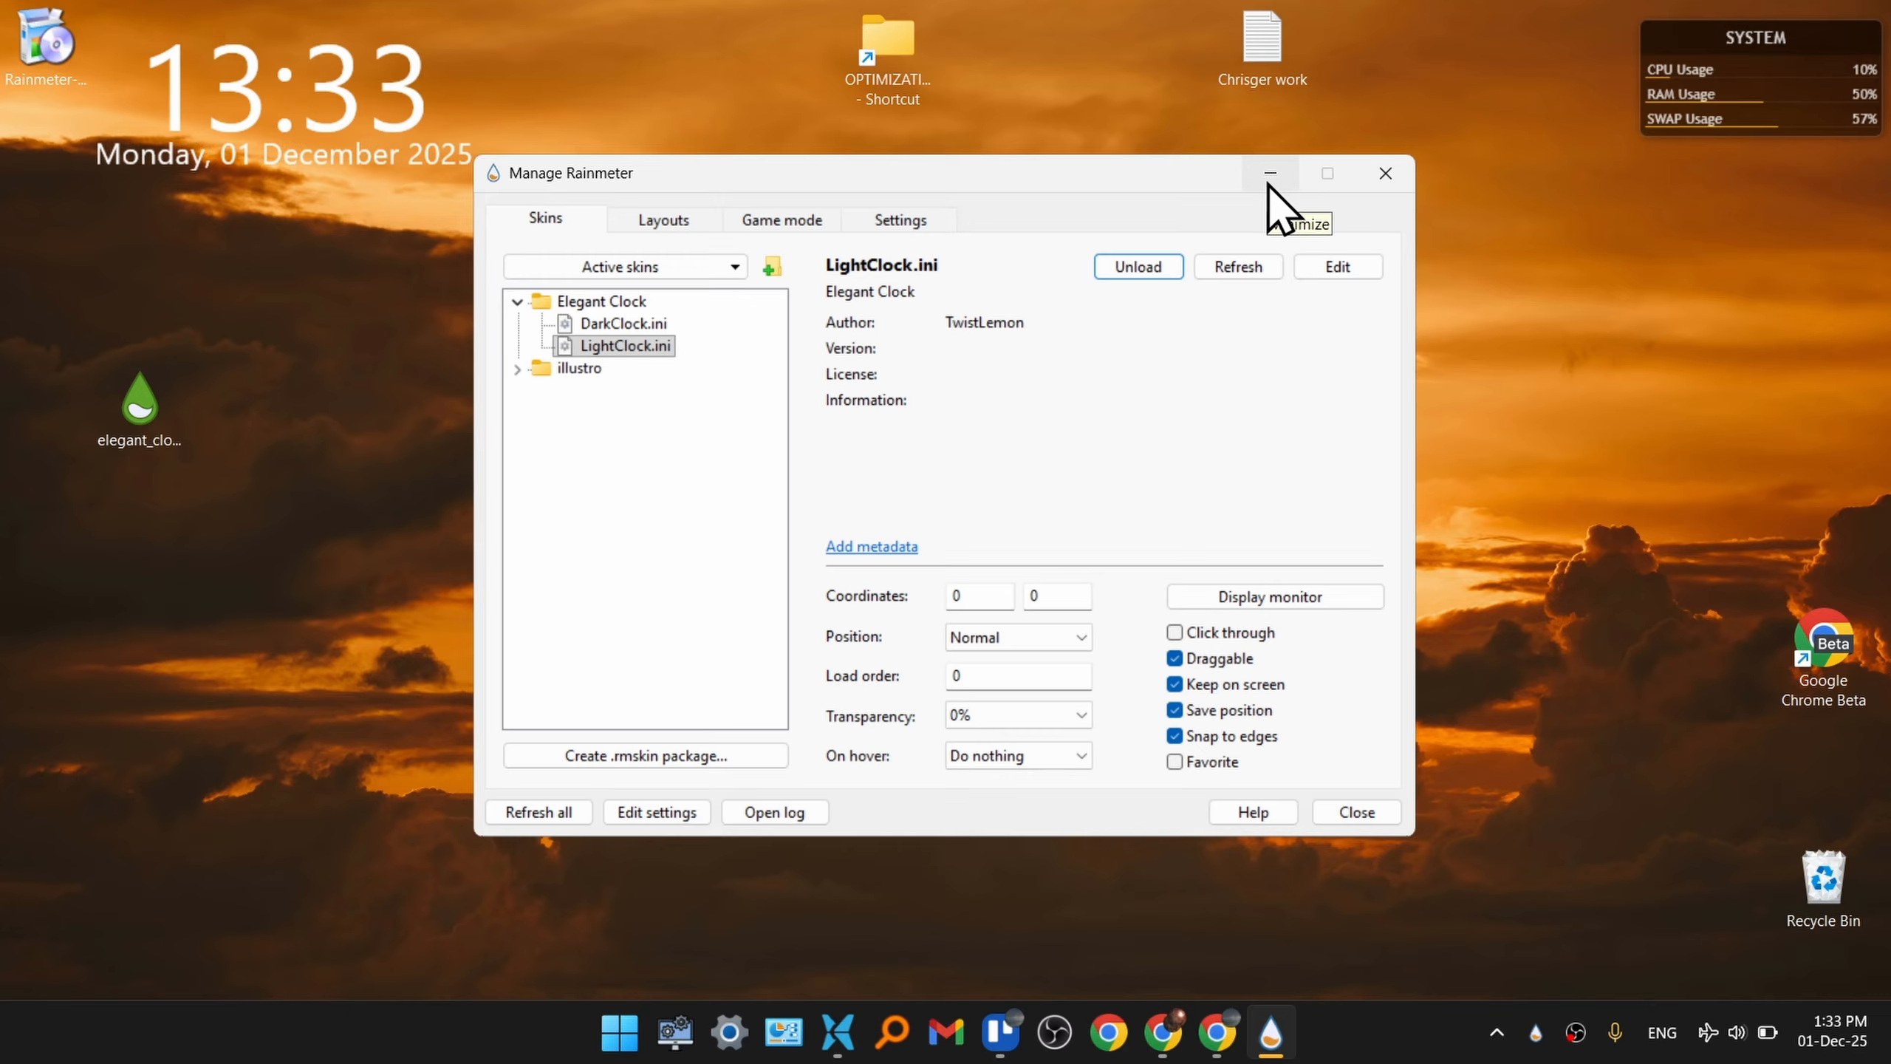
{"action": "left_click", "coordinate": [143, 434]}
{"action": "left_click", "coordinate": [149, 419]}
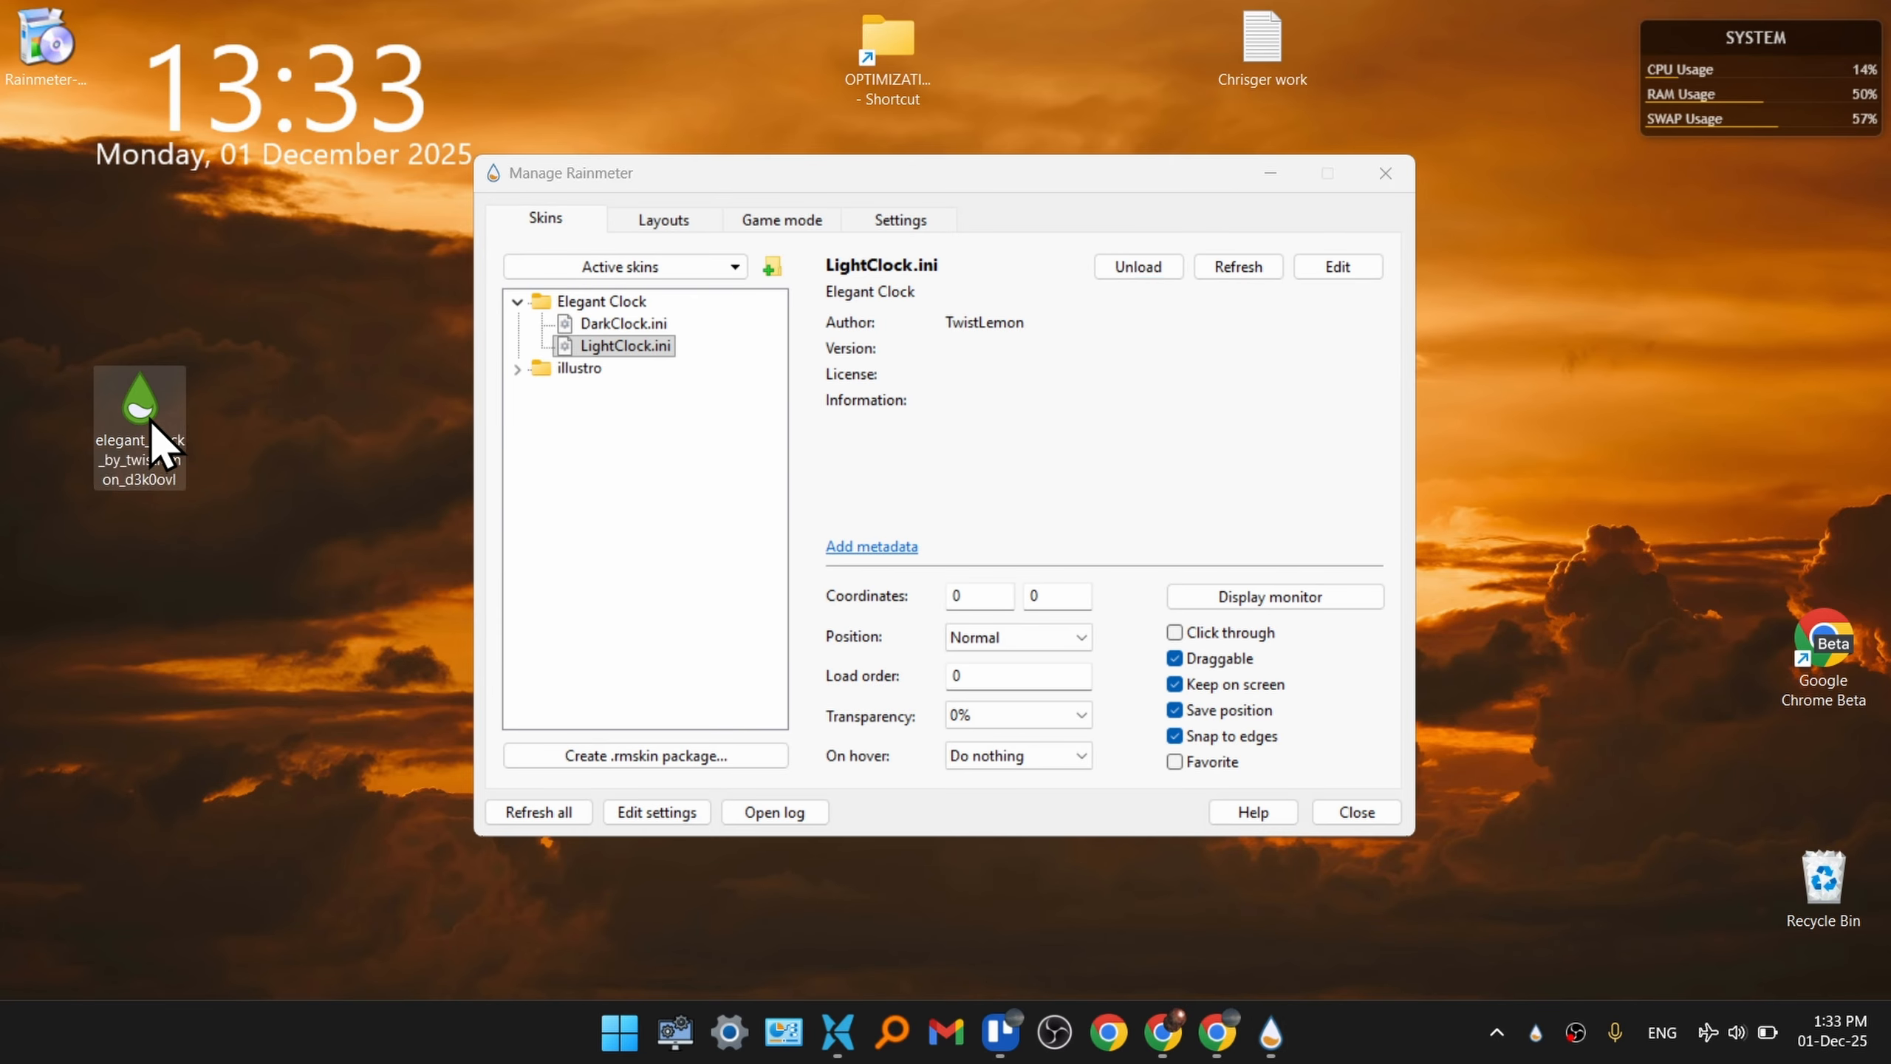